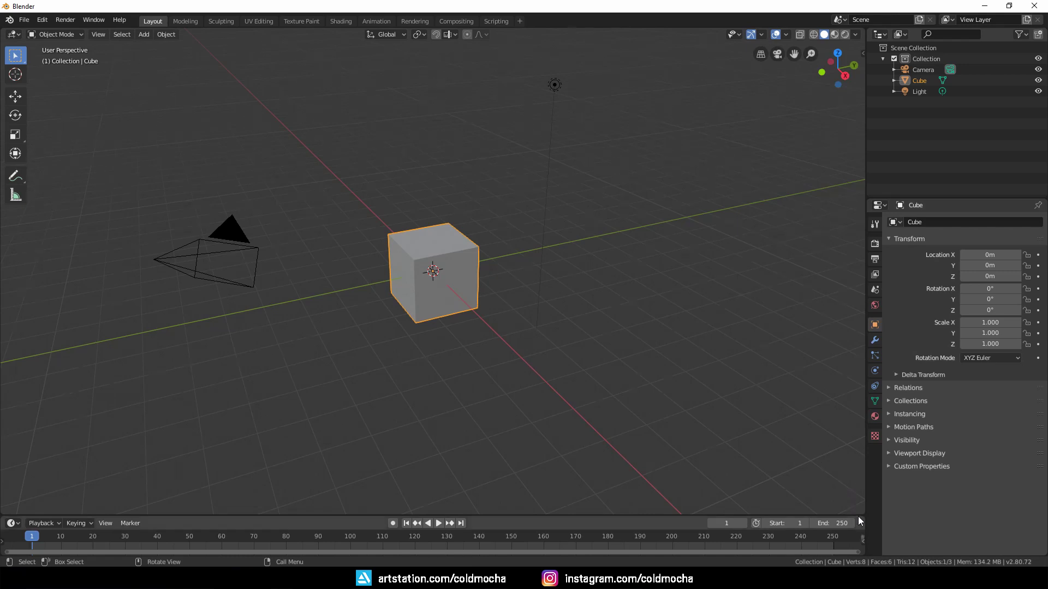
# Collapse the timeline into the 3D viewport and bring up the viewport header's context menu
pyautogui.moveTo(861, 515); pyautogui.dragTo(849, 527)
pyautogui.rightClick(855, 34)
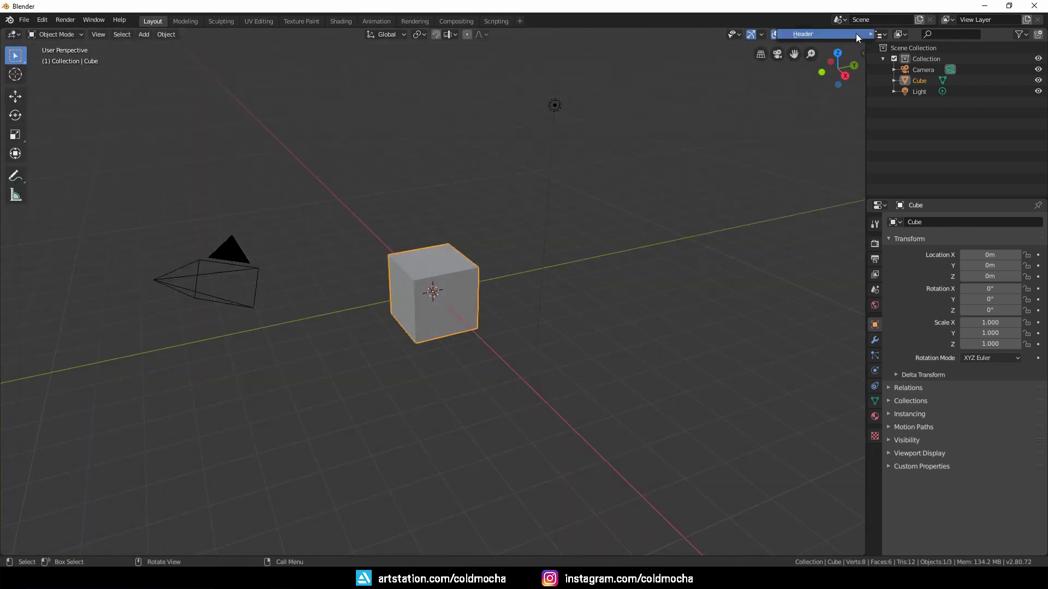
# Flip the viewport header to the bottom and set the viewport focal length to 100mm
pyautogui.moveTo(856, 34)
pyautogui.click(913, 71)
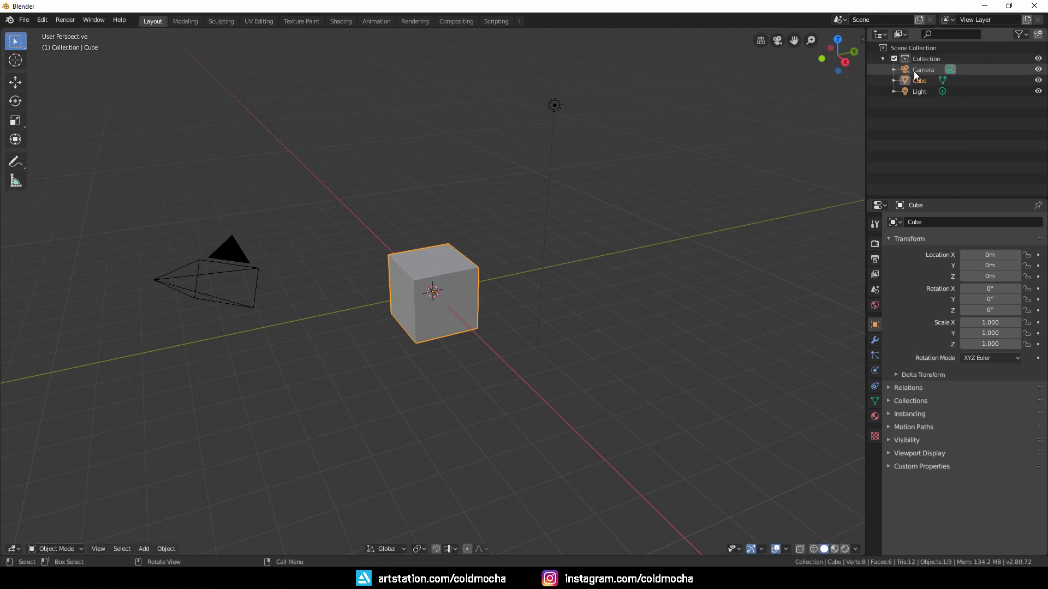
pyautogui.press('n')
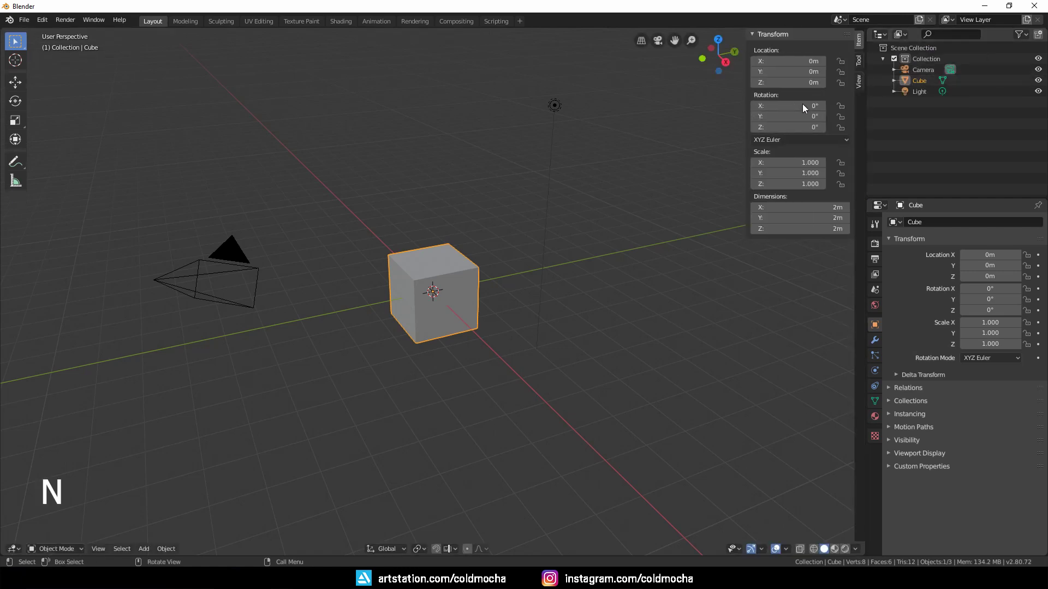
pyautogui.click(859, 85)
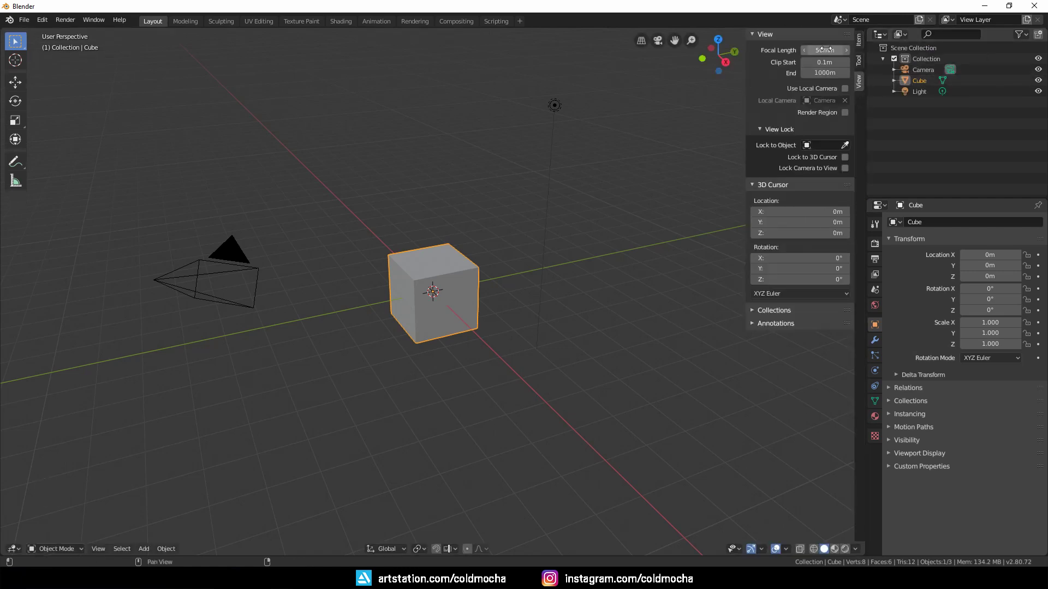
pyautogui.moveTo(823, 50); pyautogui.dragTo(826, 49)
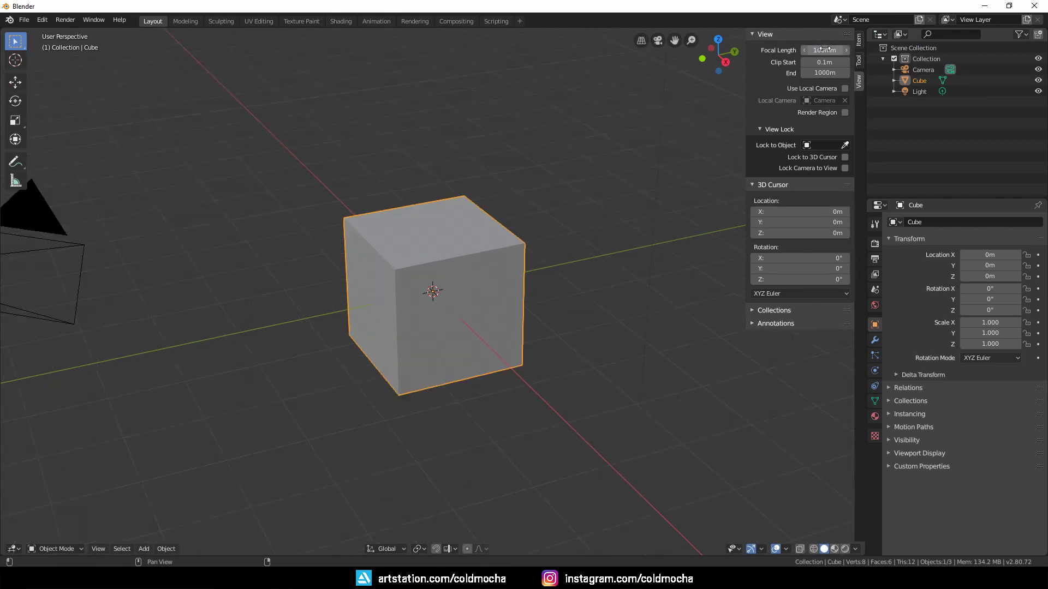
pyautogui.press('n')
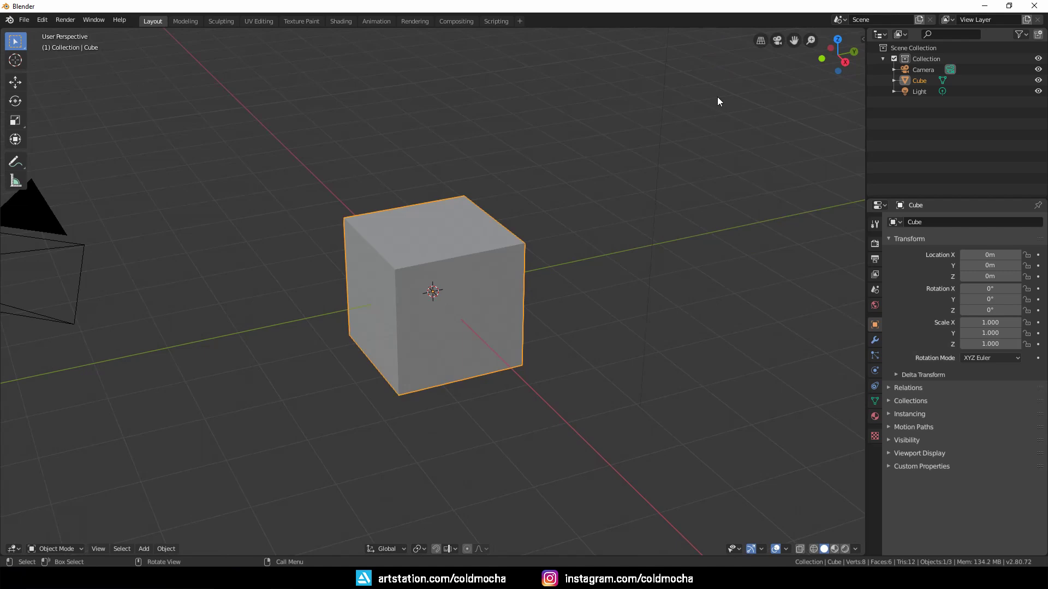
# Orbit and zoom the view around the default cube
pyautogui.moveTo(717, 96)
pyautogui.mouseDown(button='middle')
pyautogui.moveTo(690, 94)
pyautogui.moveTo(702, 88)
pyautogui.mouseUp(button='middle')
pyautogui.scroll(-5, 693, 117)
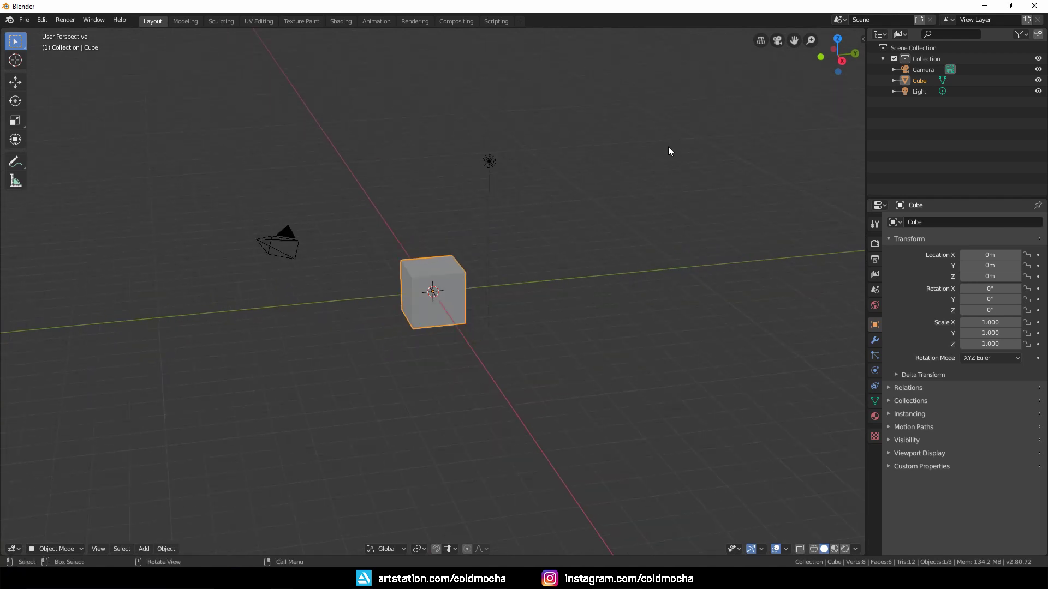
pyautogui.keyDown('ctrl'); pyautogui.moveTo(648, 159); pyautogui.dragTo(670, 162, button='middle'); pyautogui.keyUp('ctrl')
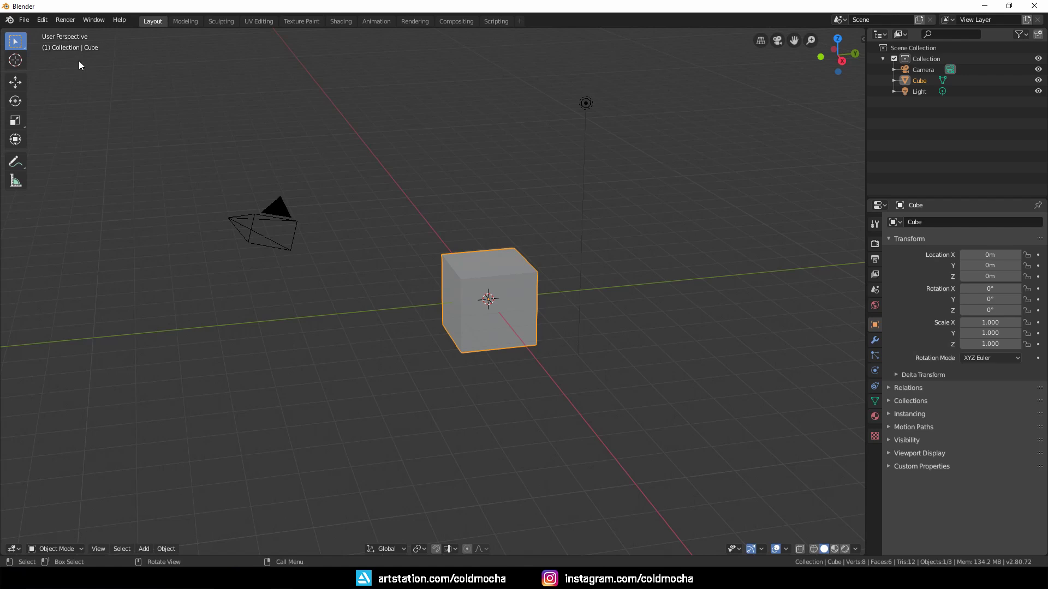
# In Preferences, enable Emulate 3 Button Mouse and set Select With to Right
pyautogui.click(36, 23)
pyautogui.click(69, 163)
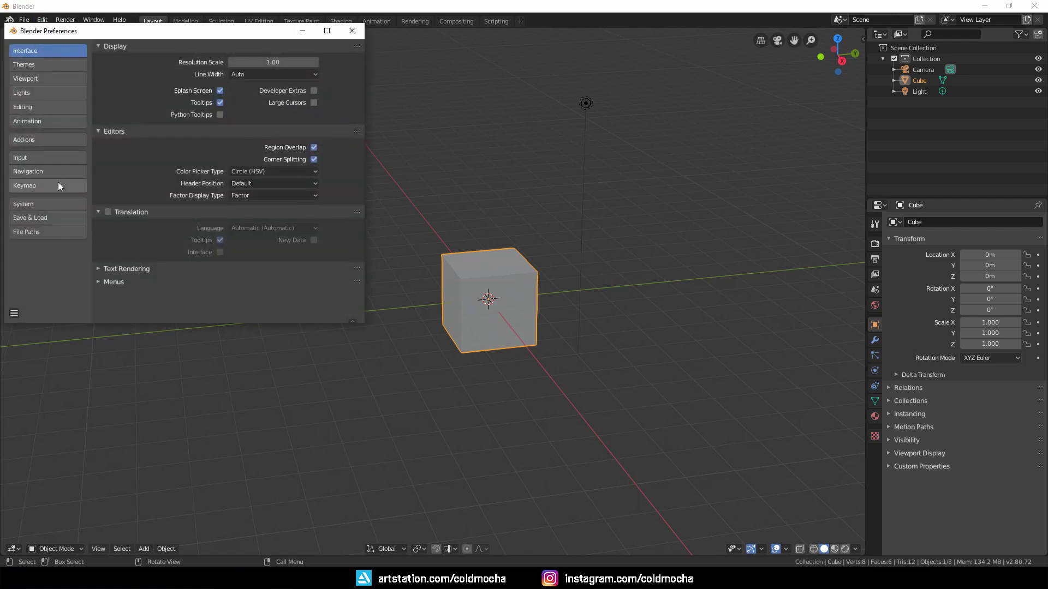
pyautogui.click(57, 160)
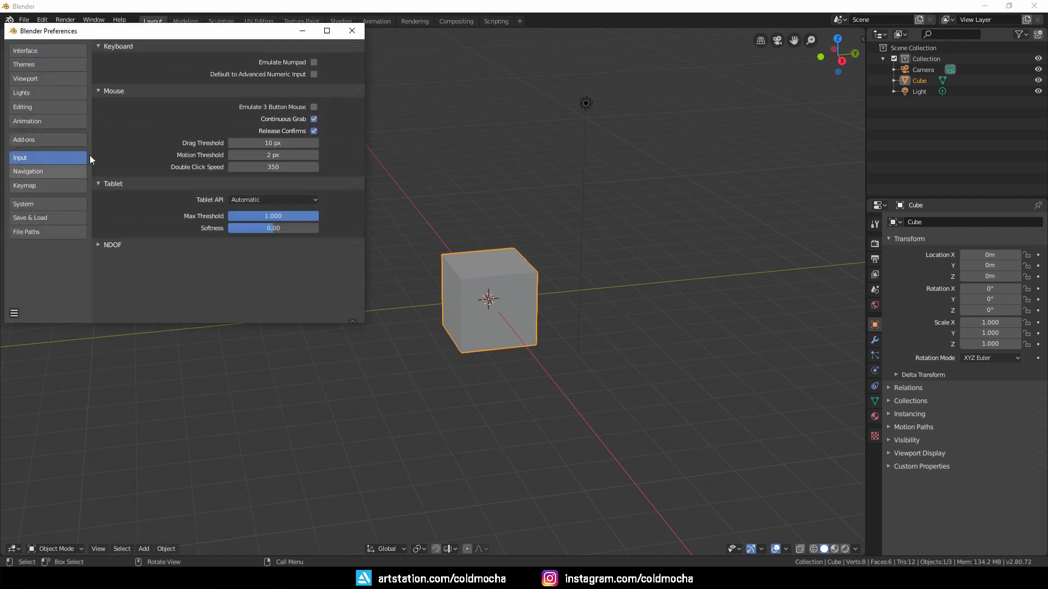
pyautogui.click(314, 106)
pyautogui.click(47, 187)
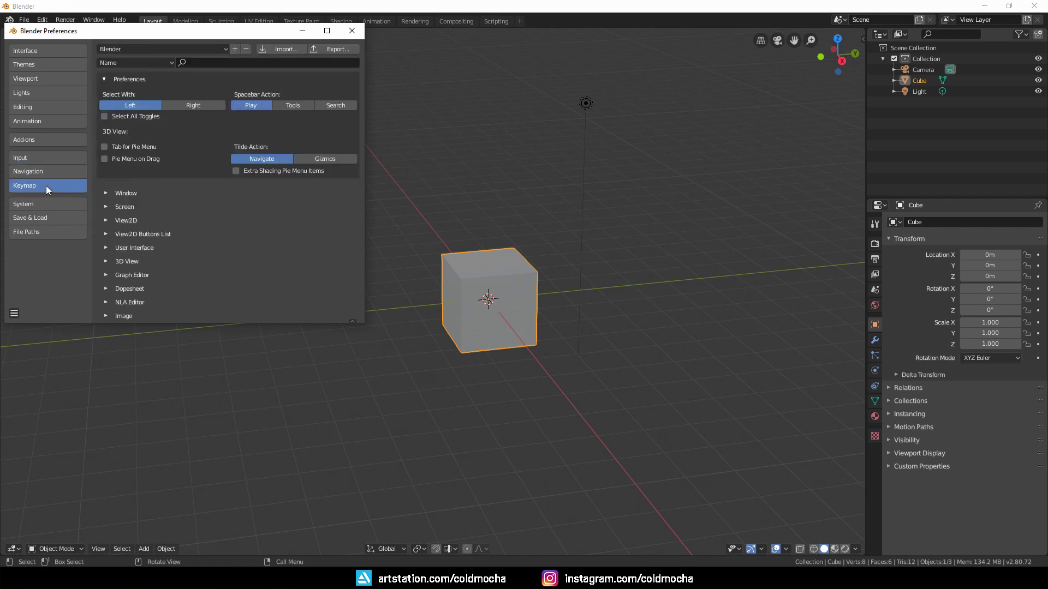
pyautogui.click(198, 107)
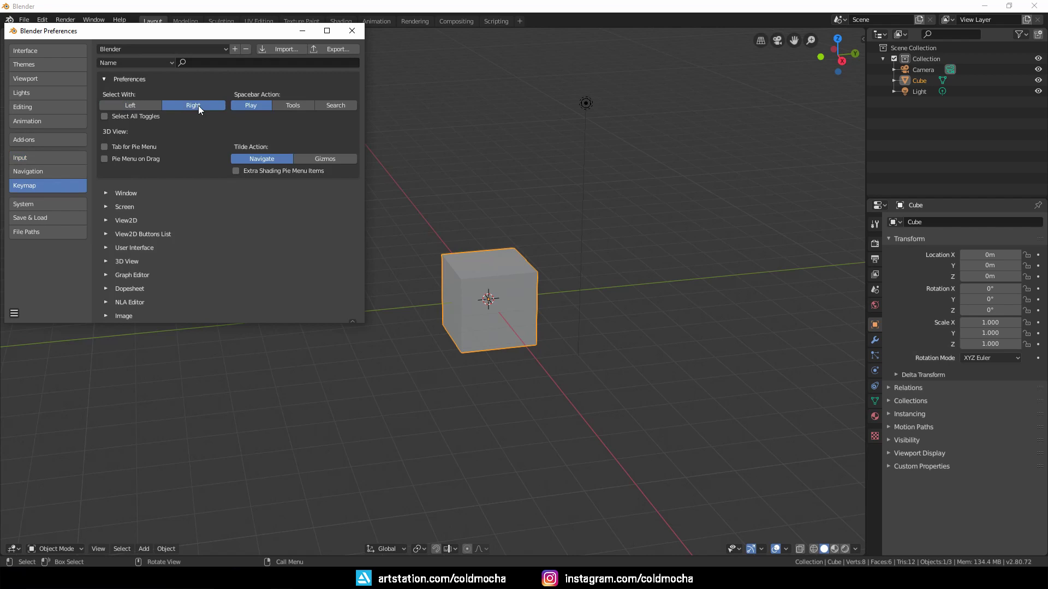
pyautogui.click(352, 30)
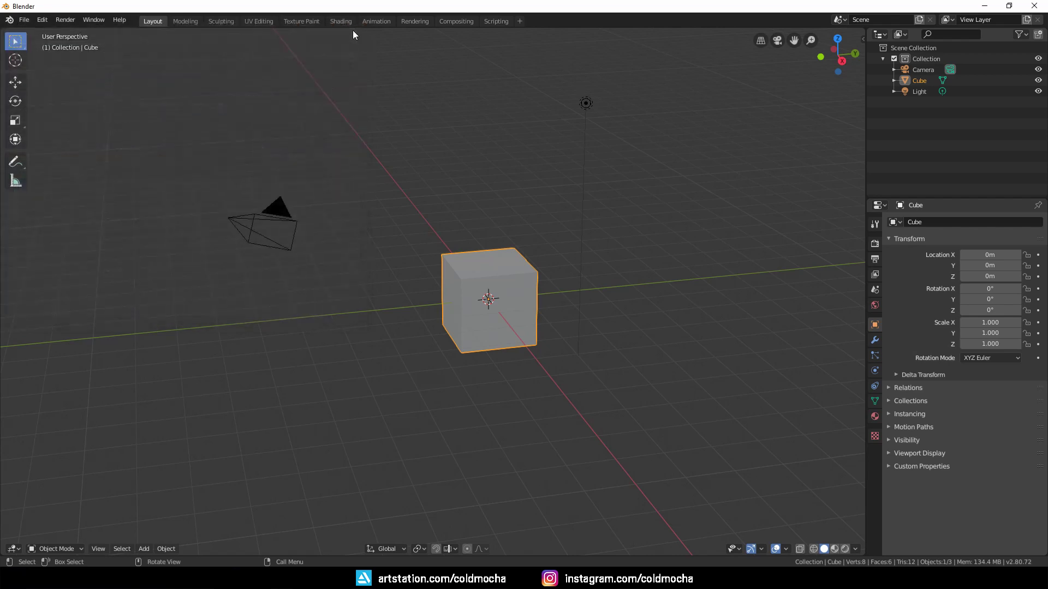
# Delete the default cube and hide the camera and light with H
pyautogui.press('x')
pyautogui.click(476, 264)
pyautogui.rightClick(275, 224)
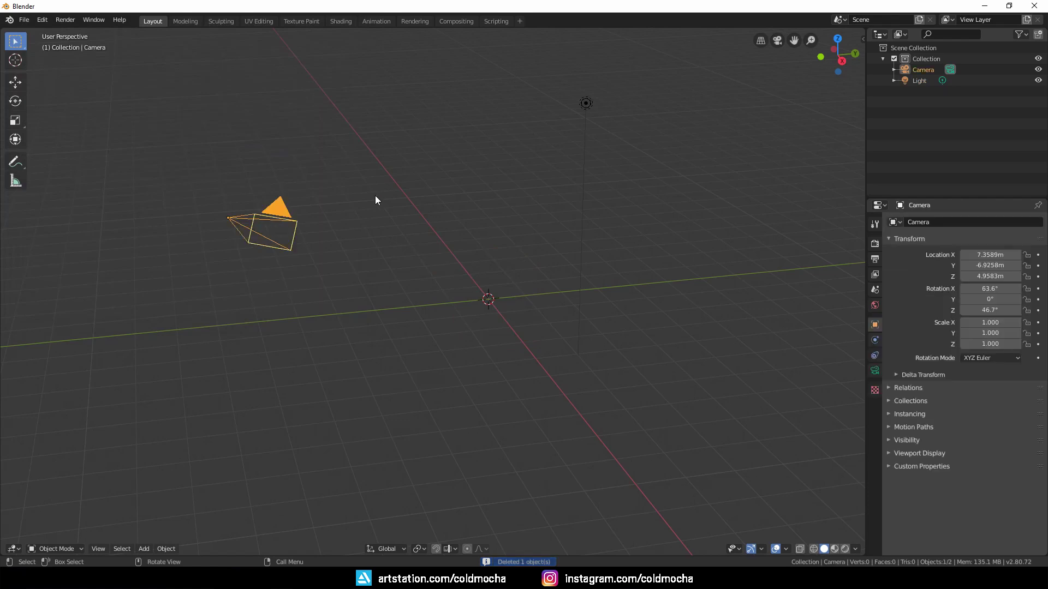
pyautogui.keyDown('shift'); pyautogui.rightClick(583, 105); pyautogui.keyUp('shift')
pyautogui.press('h')
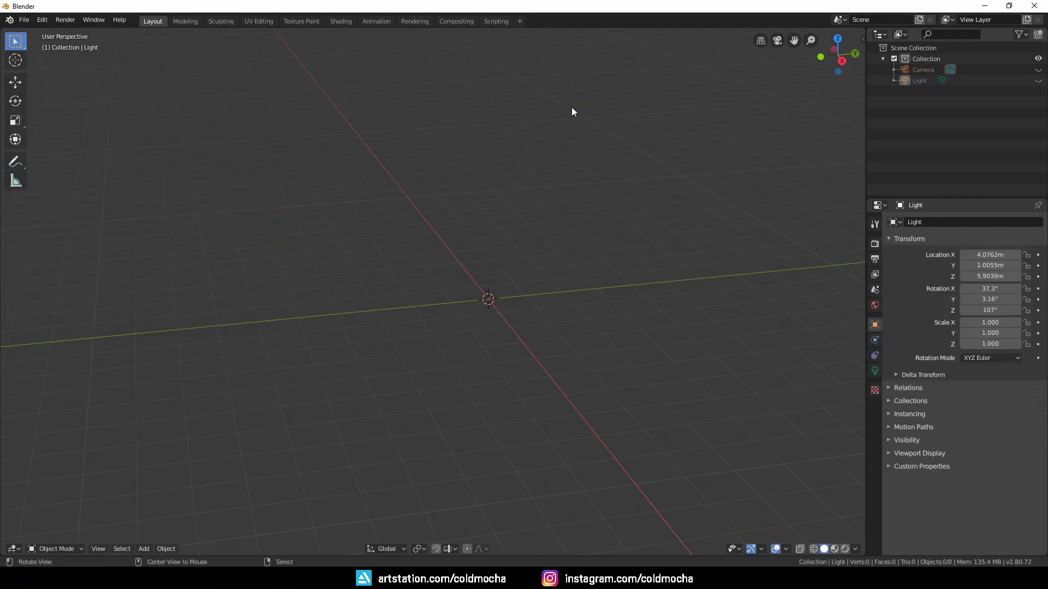
# Unhide the camera and light, then hide them from the viewport via the outliner
pyautogui.hotkey('alt', 'h')
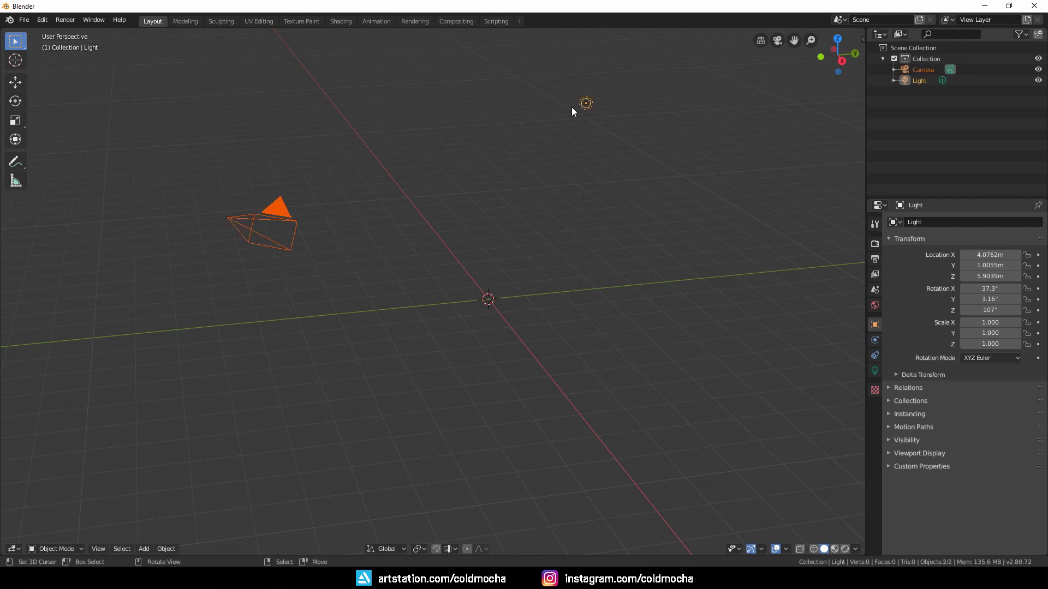
pyautogui.click(1038, 69)
pyautogui.click(1038, 80)
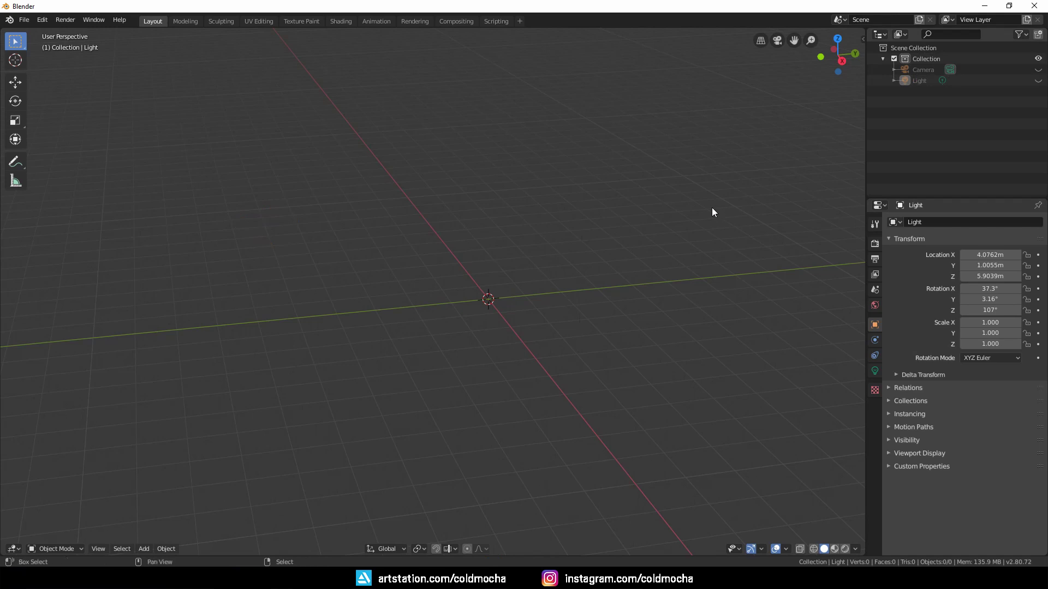
pyautogui.hotkey('shift', 'a')
# Add a UV sphere and give it level-2 subdivision with Ctrl+2
pyautogui.moveTo(712, 209)
pyautogui.click(782, 240)
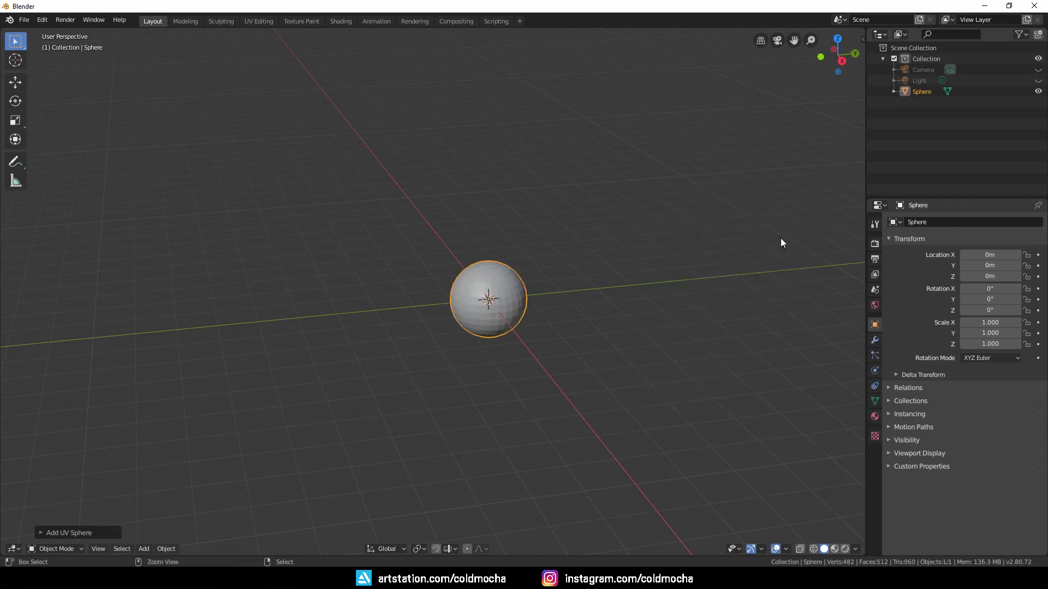
pyautogui.hotkey('ctrl', '2')
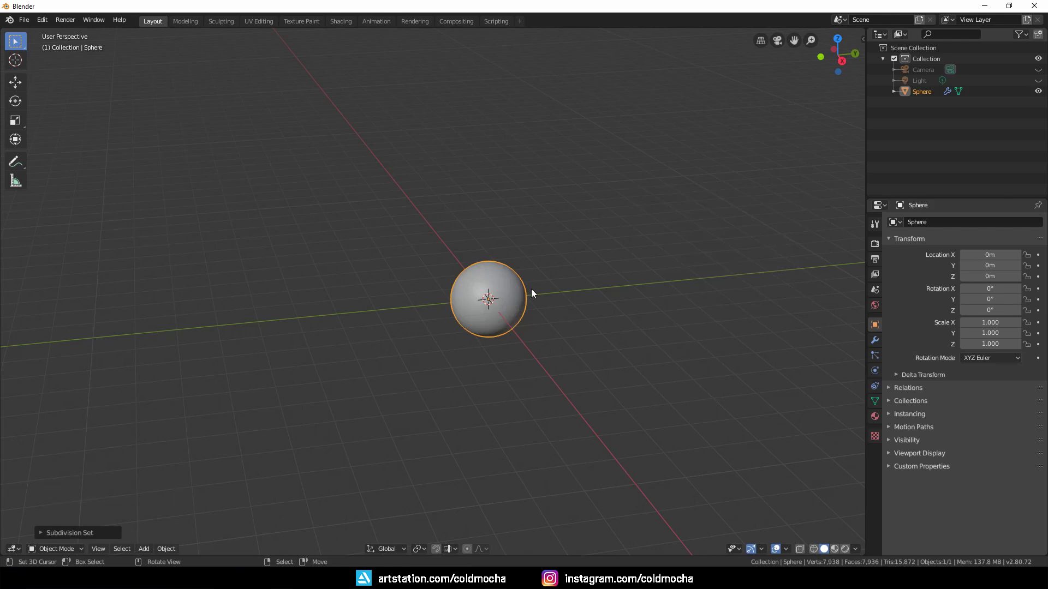
# Toggle the Subdivision modifier's viewport display off and on in wireframe to compare the mesh
pyautogui.click(875, 340)
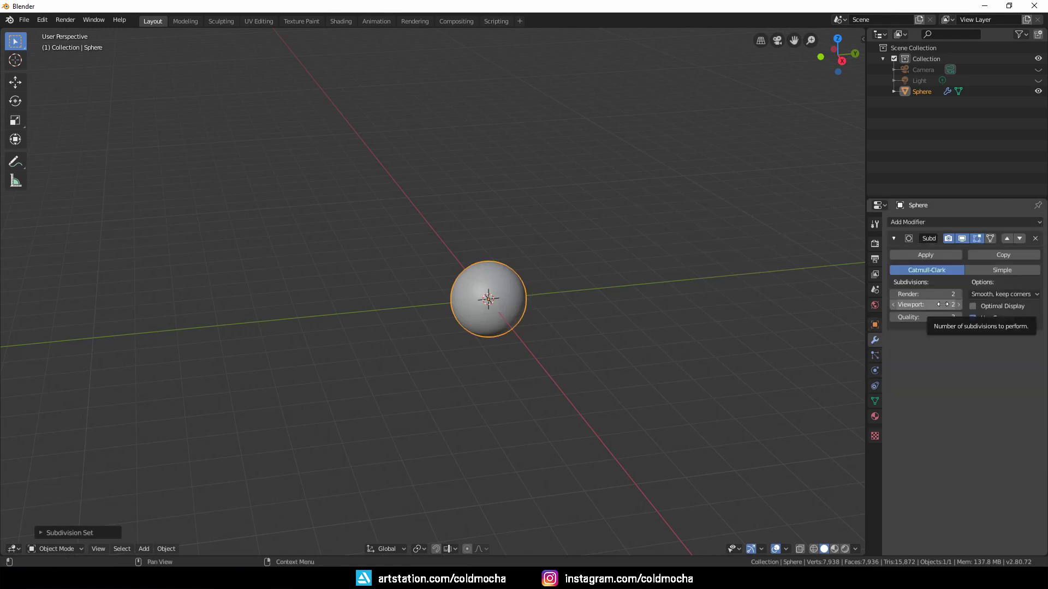
pyautogui.scroll(4, 532, 316)
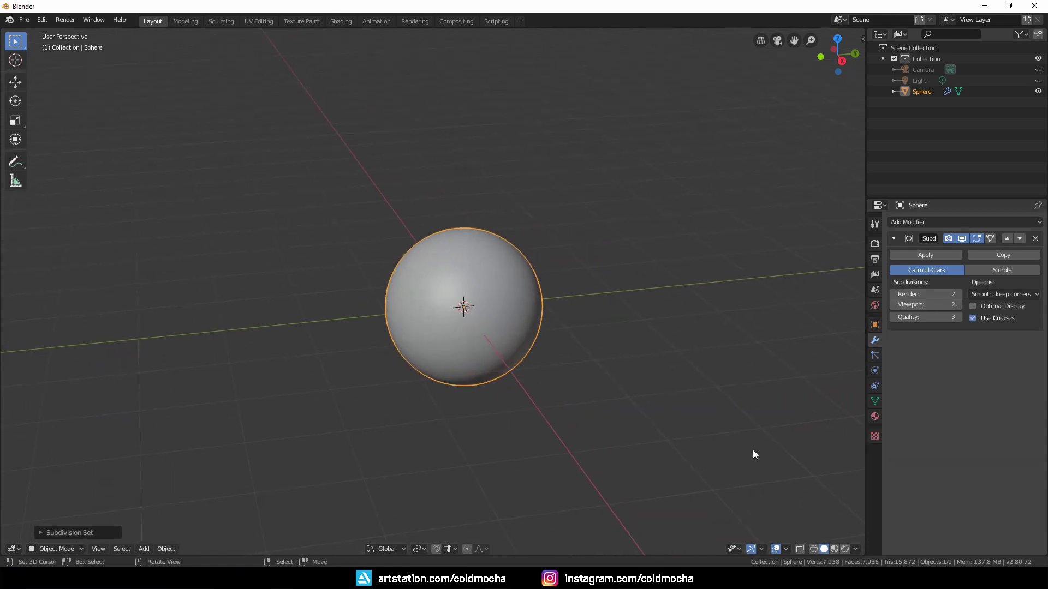
pyautogui.click(961, 238)
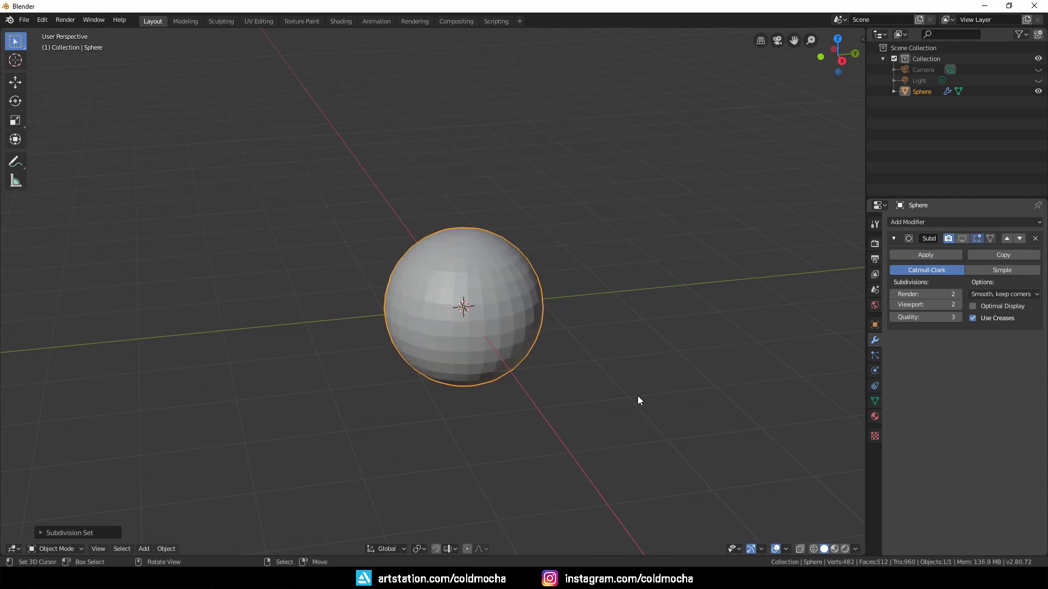
pyautogui.press('z')
pyautogui.click(568, 397)
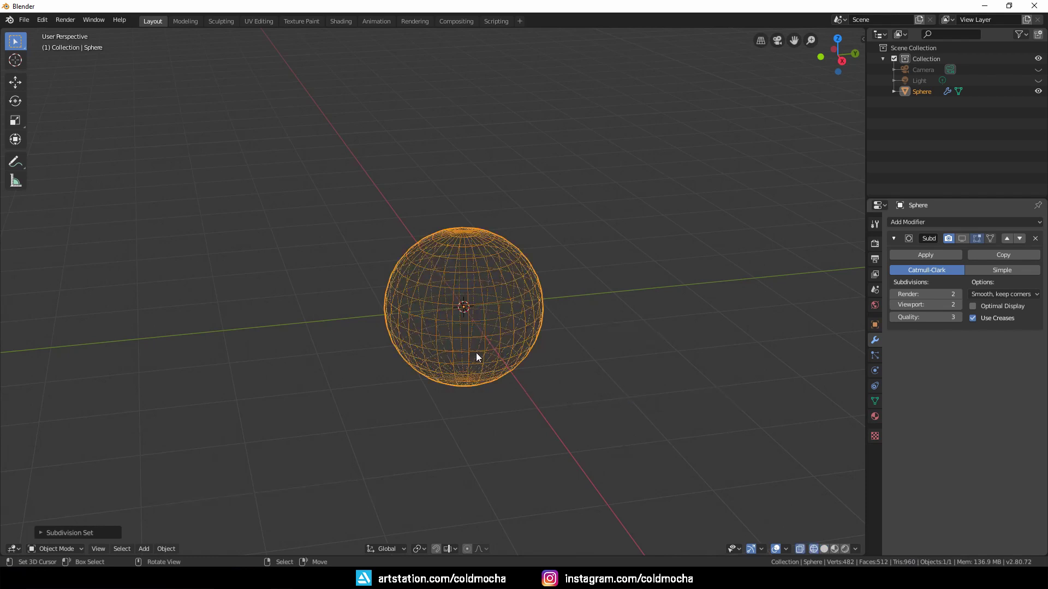
pyautogui.click(962, 239)
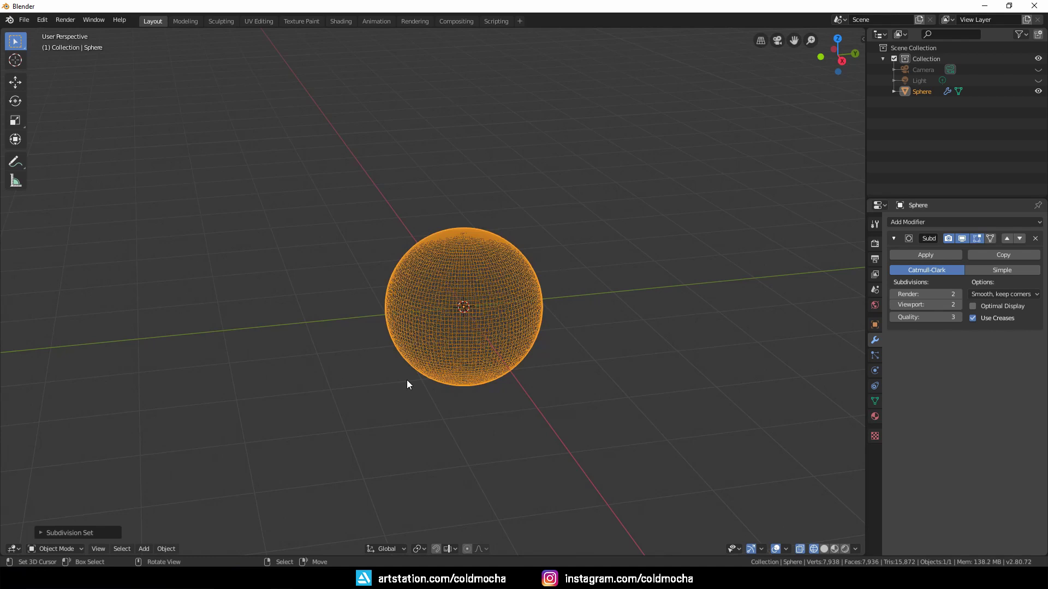
# Return to solid shading and apply the Subdivision modifier permanently
pyautogui.press('z')
pyautogui.click(481, 379)
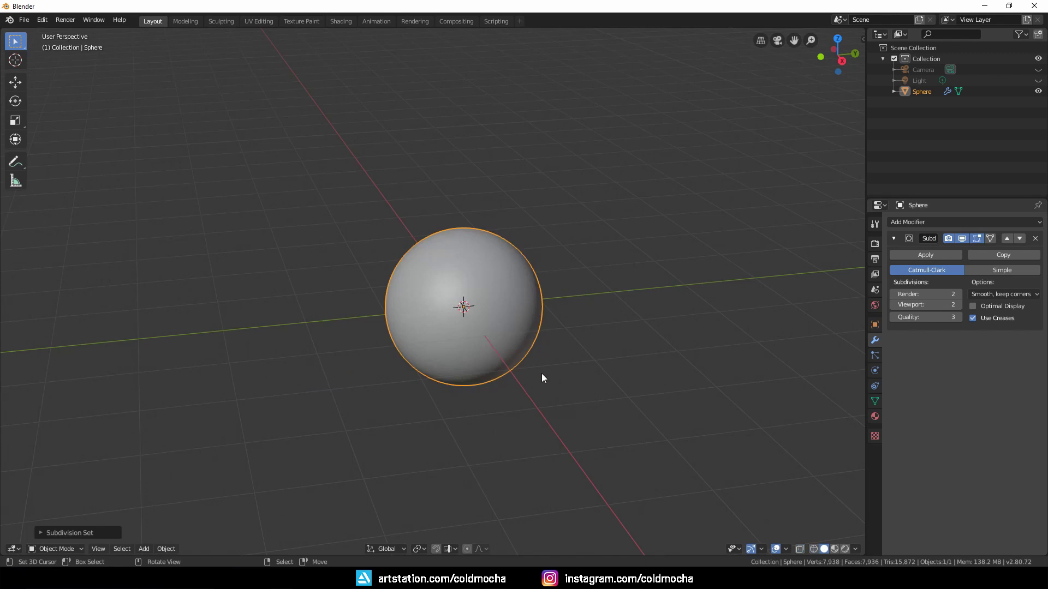
pyautogui.click(923, 254)
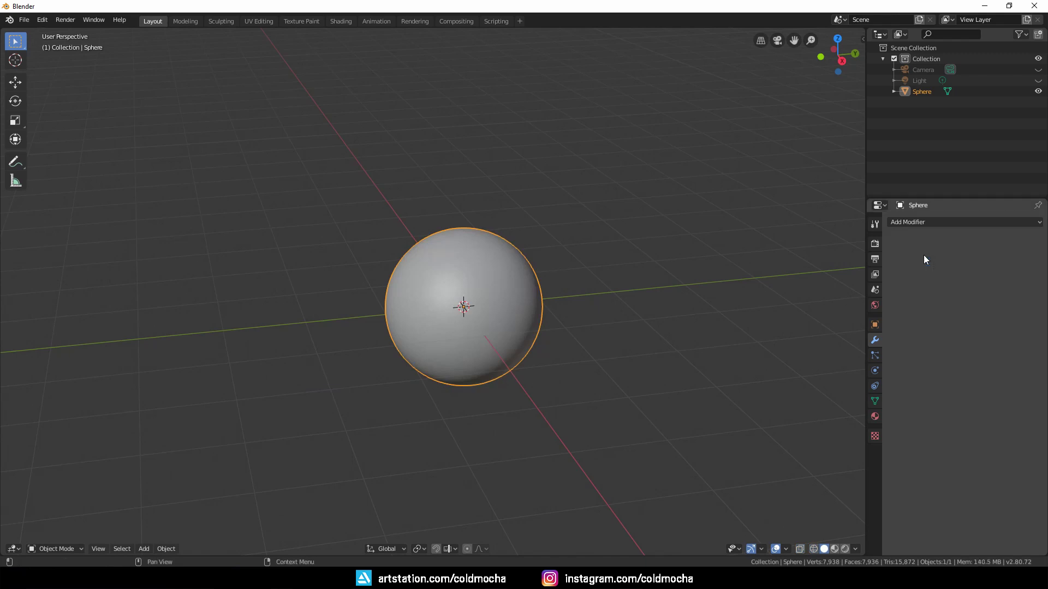
pyautogui.click(48, 545)
# Switch the sphere into Sculpt Mode and adjust the view slightly
pyautogui.click(59, 516)
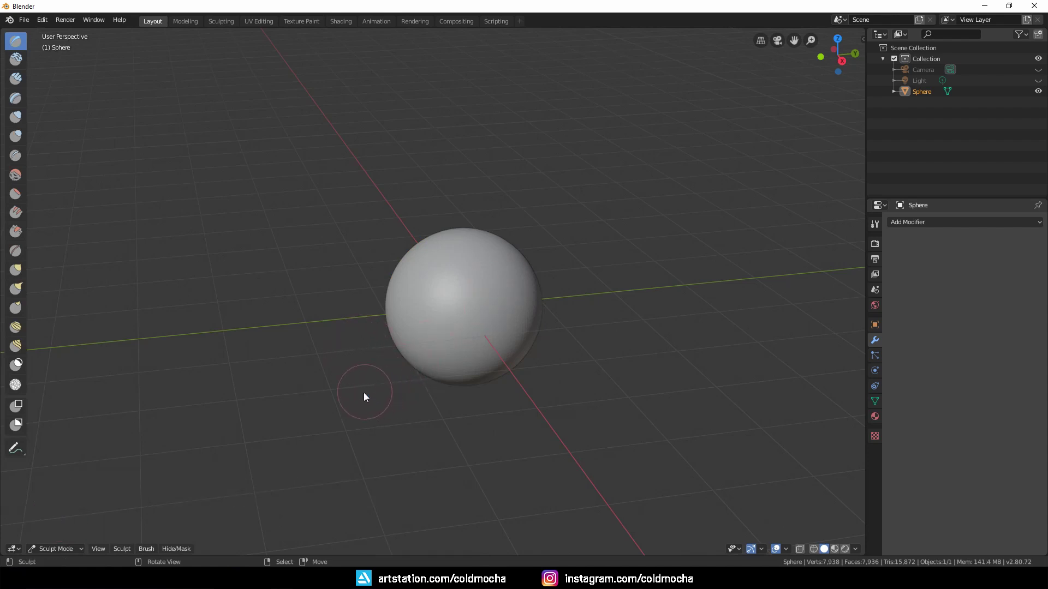
pyautogui.moveTo(360, 392)
pyautogui.keyDown('alt'); pyautogui.mouseDown()
pyautogui.moveTo(345, 390)
pyautogui.moveTo(360, 367)
pyautogui.moveTo(374, 411)
pyautogui.moveTo(369, 378)
pyautogui.mouseUp(); pyautogui.keyUp('alt')
pyautogui.keyDown('alt'); pyautogui.keyDown('shift'); pyautogui.moveTo(339, 419); pyautogui.dragTo(334, 425); pyautogui.keyUp('shift'); pyautogui.keyUp('alt')
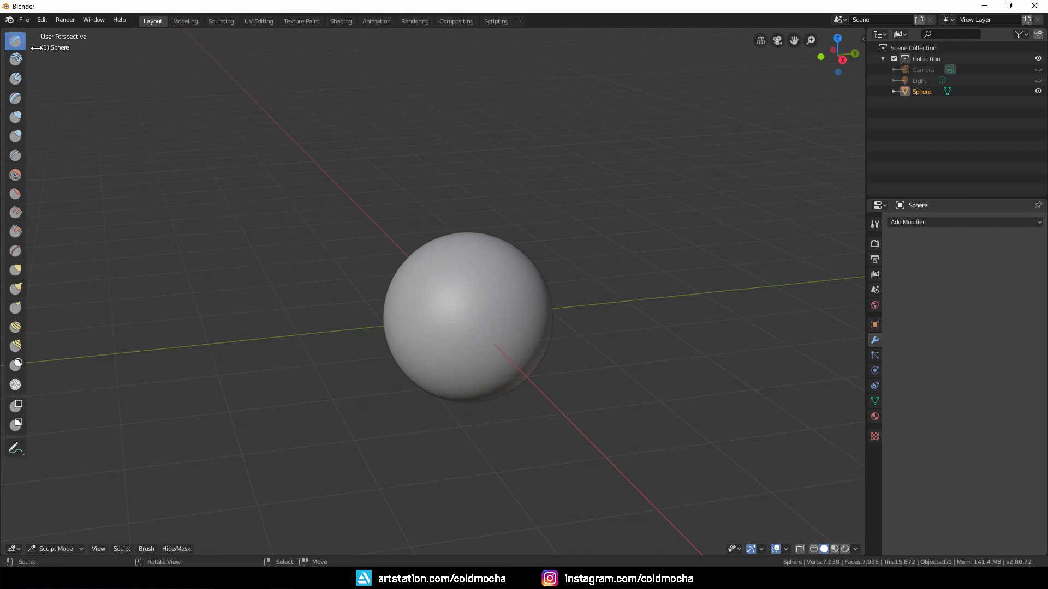
# Widen the toolbar to show brush names and set the Draw brush radius to 43 px
pyautogui.moveTo(27, 48); pyautogui.dragTo(121, 48)
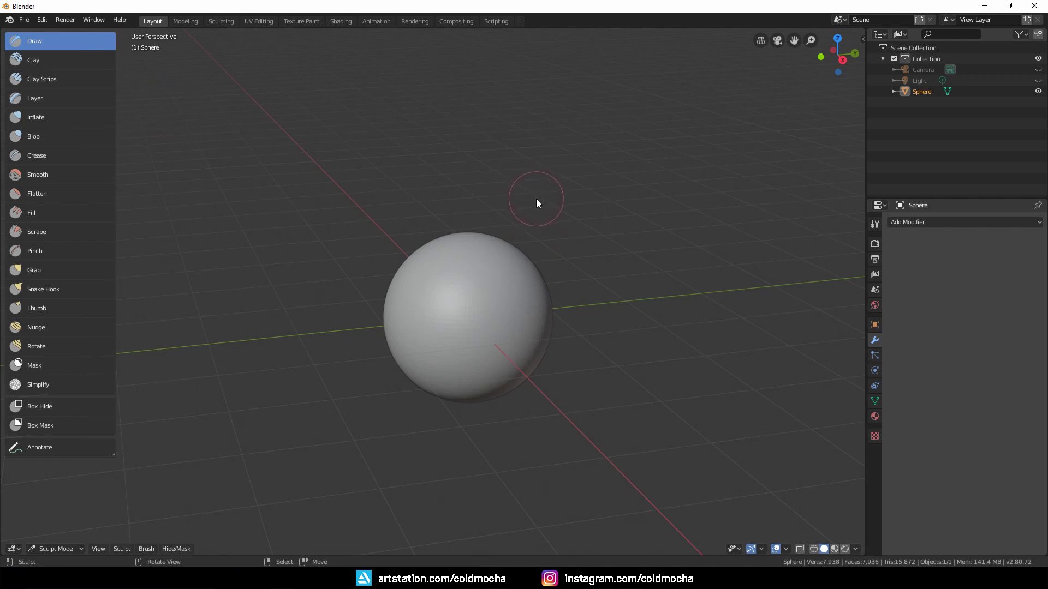
pyautogui.click(874, 224)
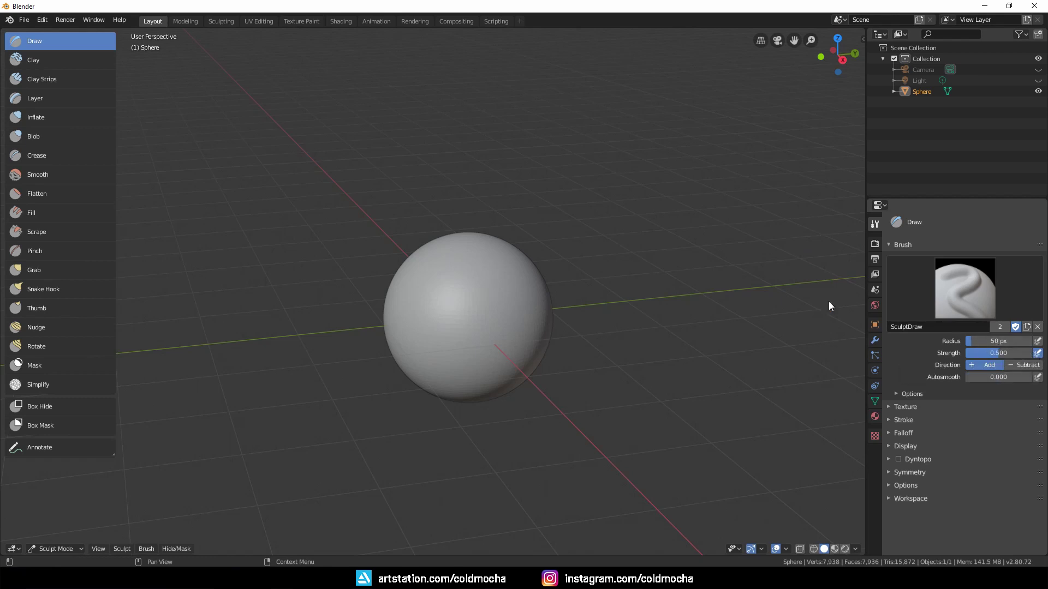
pyautogui.press(']')
pyautogui.press(']')
pyautogui.press(']')
pyautogui.press('[')
pyautogui.press('[')
pyautogui.press('[')
pyautogui.press('[')
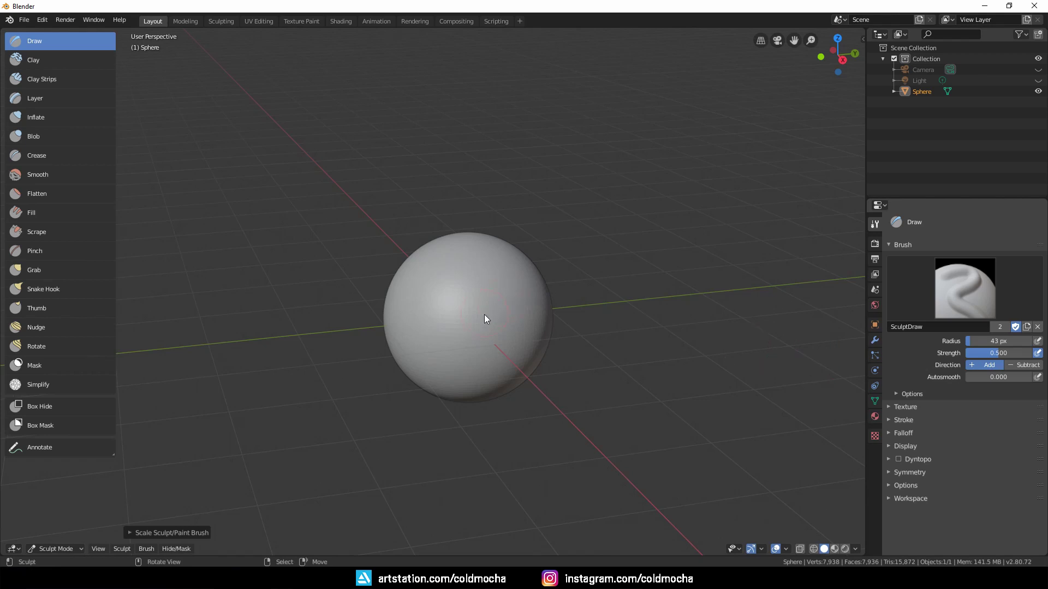
pyautogui.moveTo(483, 322)
pyautogui.mouseDown(button='middle')
pyautogui.moveTo(535, 311)
pyautogui.moveTo(546, 299)
pyautogui.moveTo(532, 296)
pyautogui.mouseUp(button='middle')
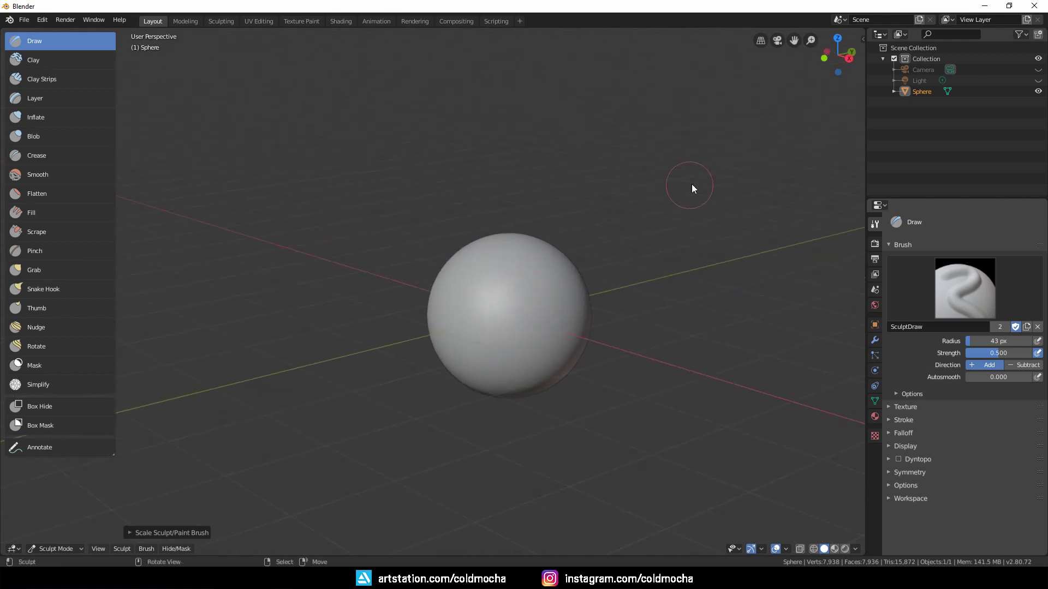
# Set the viewport lighting to MatCap using the red matcap
pyautogui.click(856, 549)
pyautogui.click(837, 301)
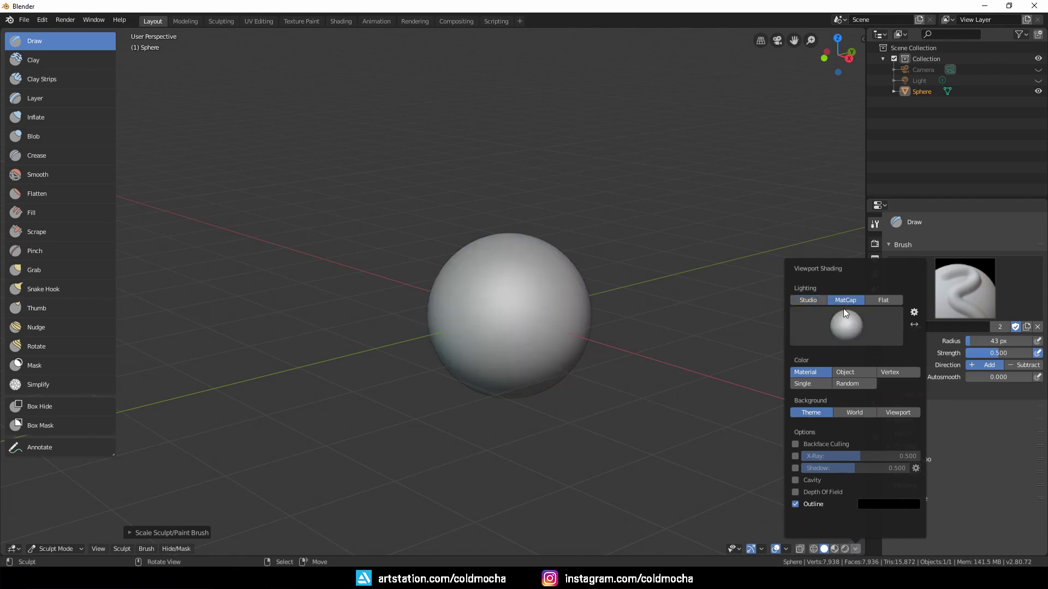
pyautogui.click(841, 326)
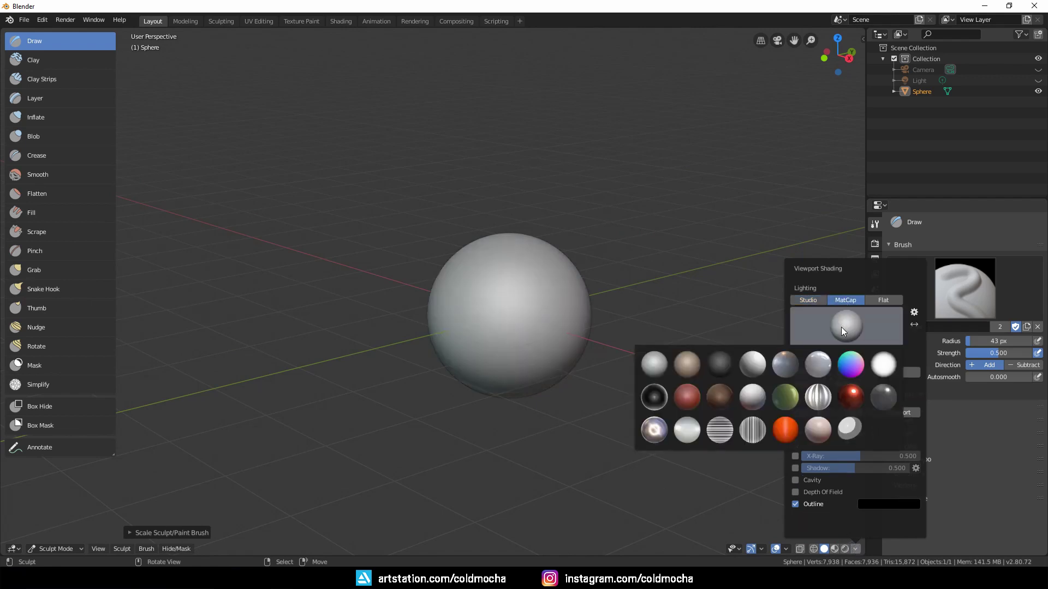
pyautogui.click(687, 402)
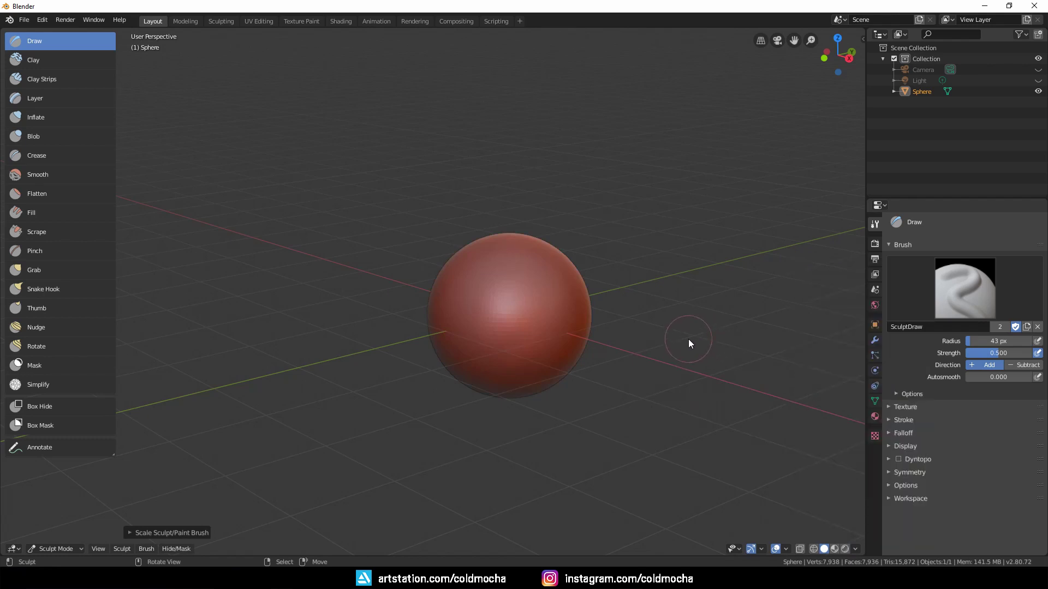
# Raise Draw-brush ridges on the front, carve grooves with Subtract, then switch back to Add
pyautogui.moveTo(627, 340); pyautogui.dragTo(637, 339, button='middle')
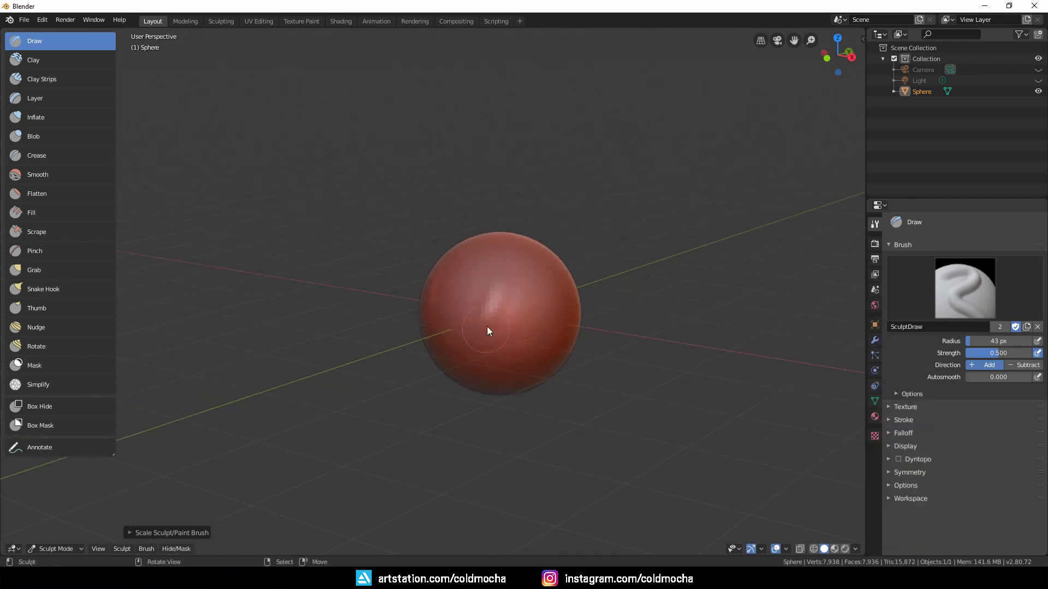
pyautogui.moveTo(495, 299)
pyautogui.mouseDown()
pyautogui.moveTo(478, 338)
pyautogui.moveTo(502, 275)
pyautogui.moveTo(491, 313)
pyautogui.moveTo(520, 298)
pyautogui.moveTo(506, 326)
pyautogui.moveTo(533, 282)
pyautogui.moveTo(525, 312)
pyautogui.mouseUp()
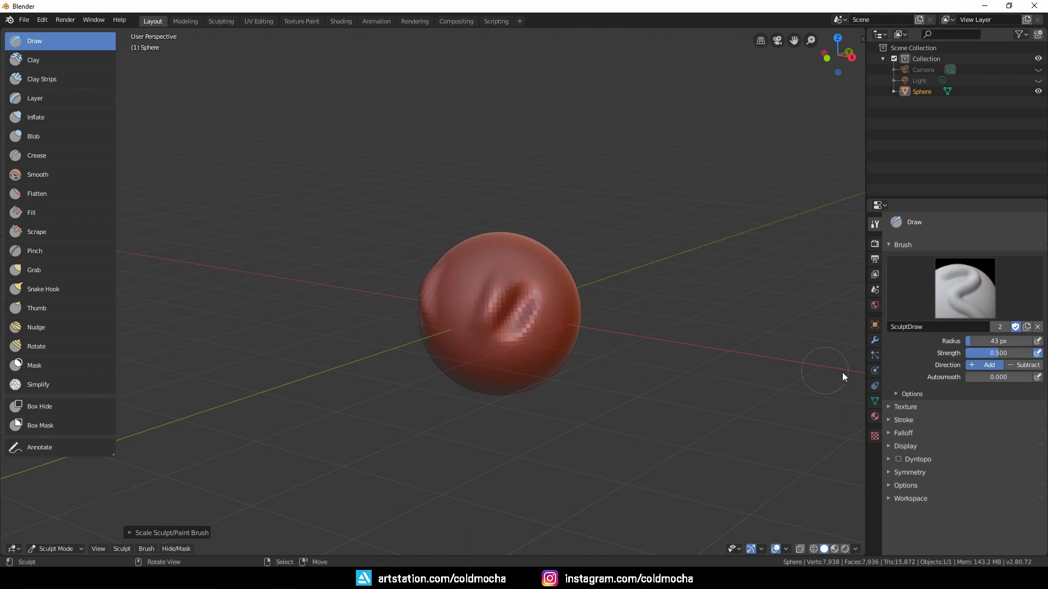
pyautogui.click(1014, 365)
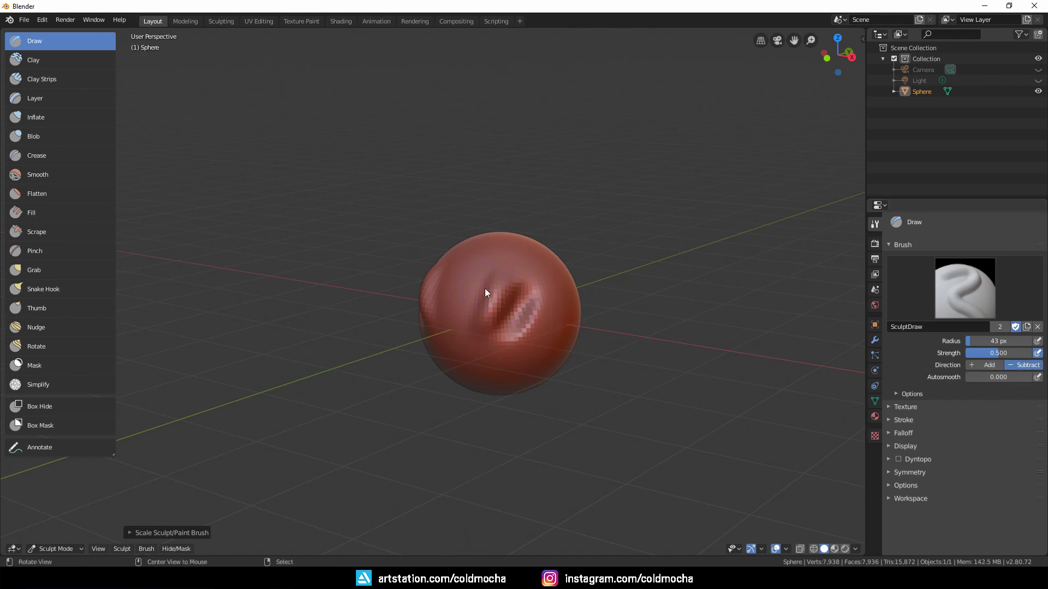
pyautogui.moveTo(486, 286); pyautogui.dragTo(468, 284, button='middle')
pyautogui.moveTo(467, 285)
pyautogui.mouseDown()
pyautogui.moveTo(472, 321)
pyautogui.moveTo(484, 267)
pyautogui.moveTo(479, 290)
pyautogui.mouseUp()
pyautogui.moveTo(479, 290); pyautogui.dragTo(453, 305, button='middle')
pyautogui.moveTo(453, 305)
pyautogui.mouseDown()
pyautogui.moveTo(515, 339)
pyautogui.moveTo(478, 309)
pyautogui.mouseUp()
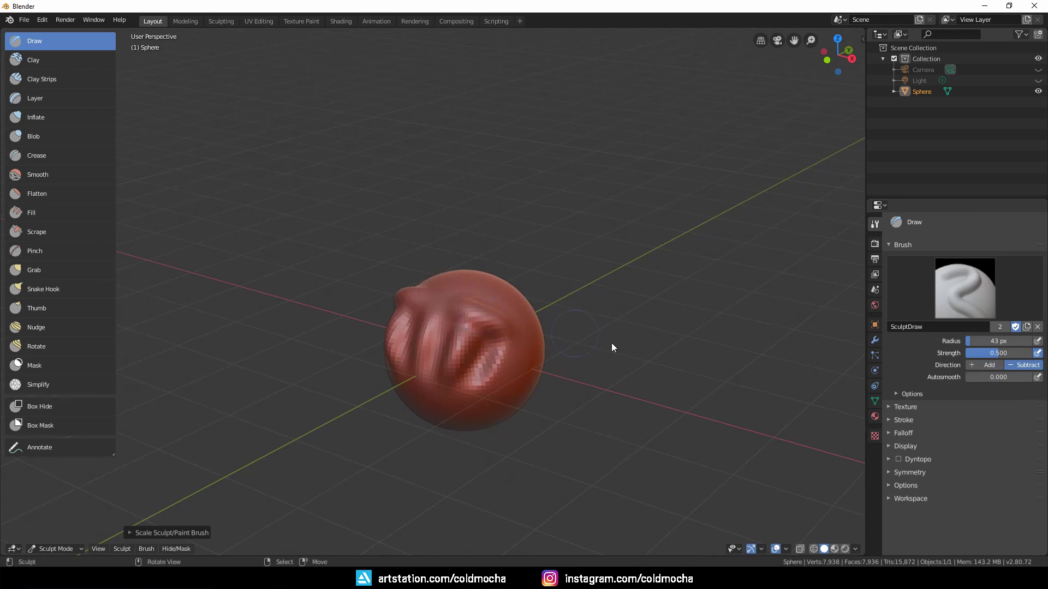
pyautogui.click(981, 365)
# Switch the viewport to wireframe shading and frame the sphere
pyautogui.press('z')
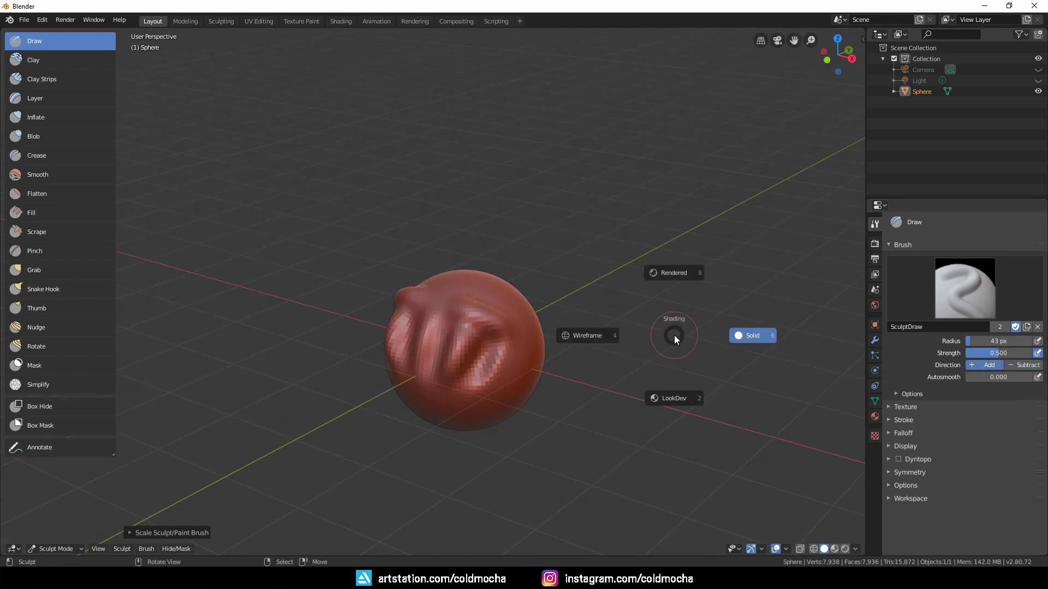
pyautogui.click(600, 335)
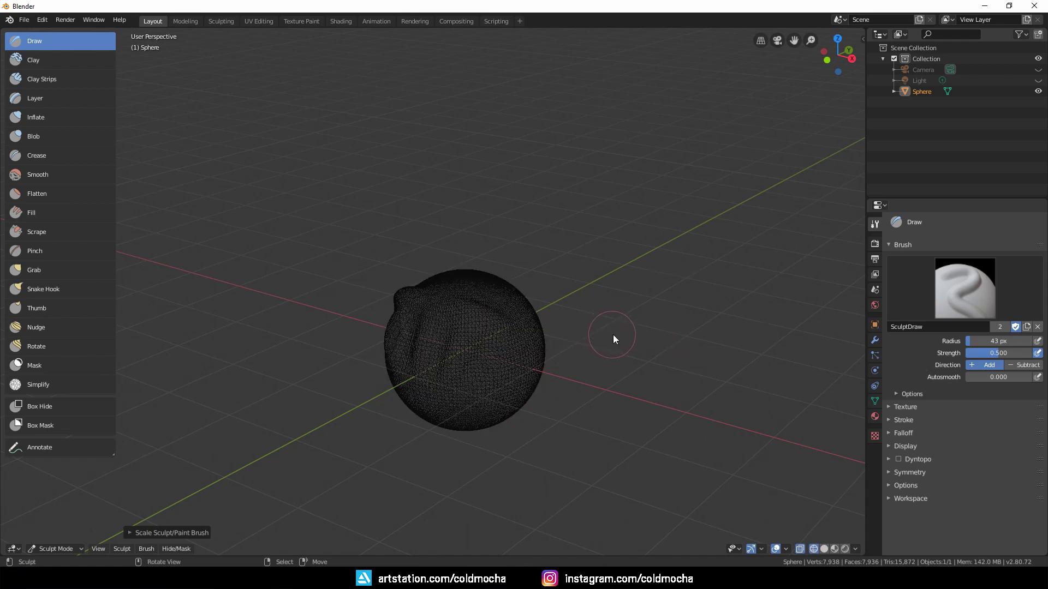
pyautogui.moveTo(614, 335)
pyautogui.mouseDown(button='middle')
pyautogui.moveTo(523, 316)
pyautogui.moveTo(546, 319)
pyautogui.moveTo(565, 261)
pyautogui.mouseUp(button='middle')
pyautogui.scroll(3, 546, 319)
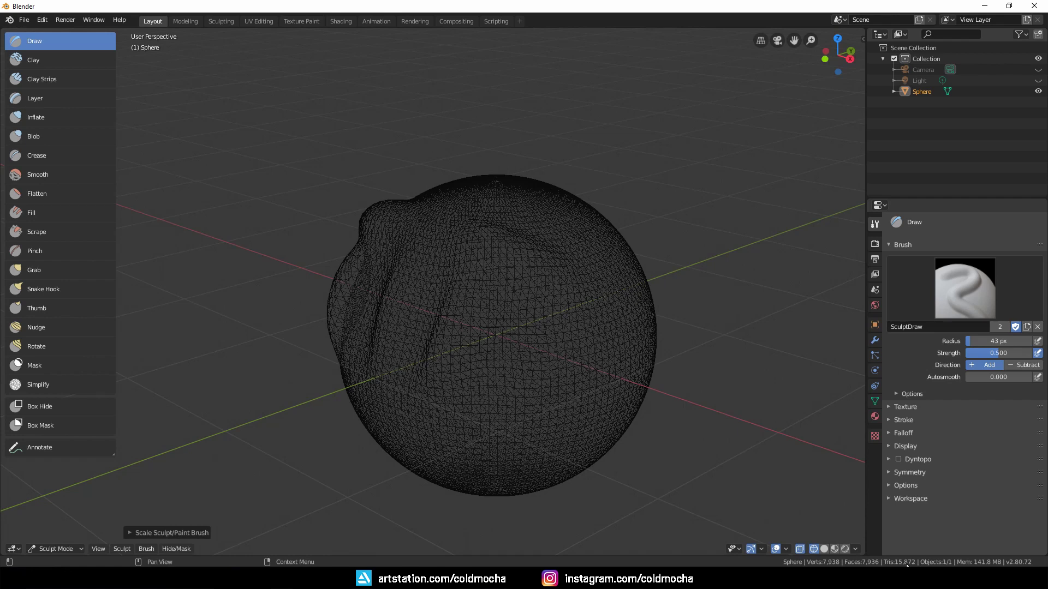
# Enable Dyntopo, accepting the warning, and set Detail Size to 2.00 px
pyautogui.click(898, 460)
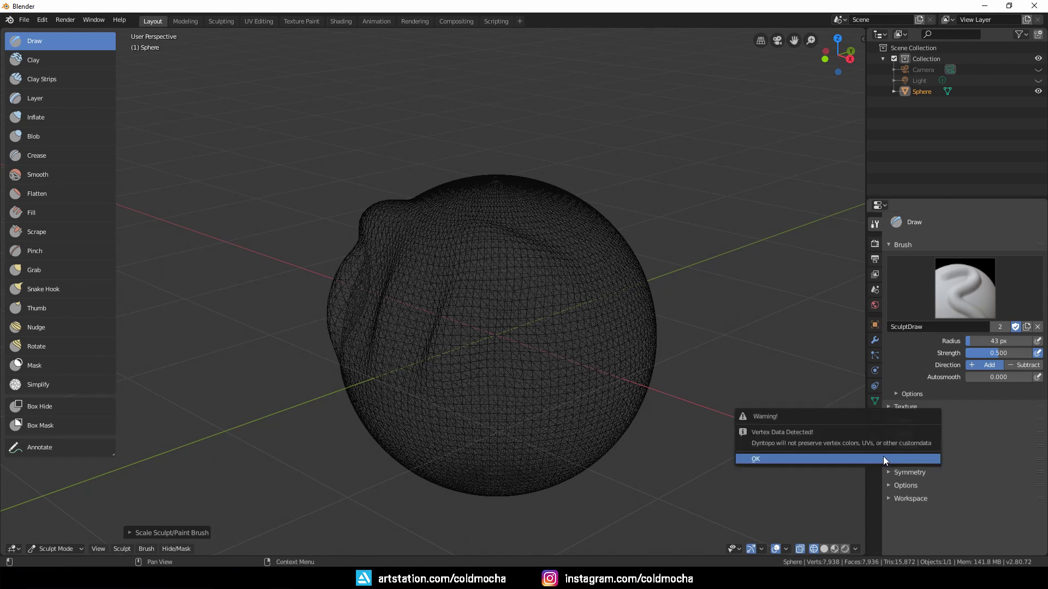
pyautogui.click(871, 459)
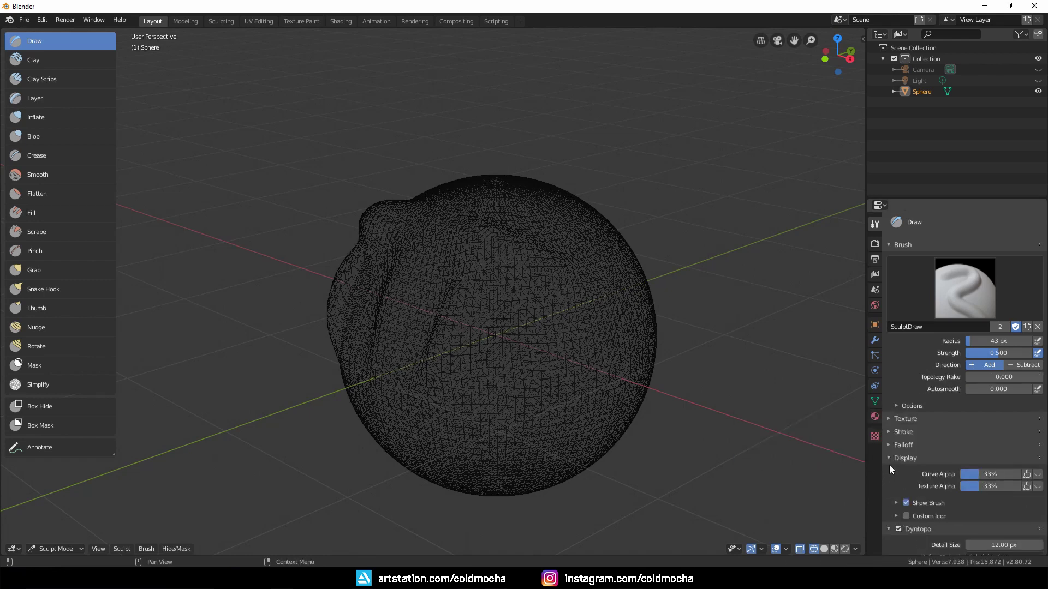
pyautogui.click(889, 459)
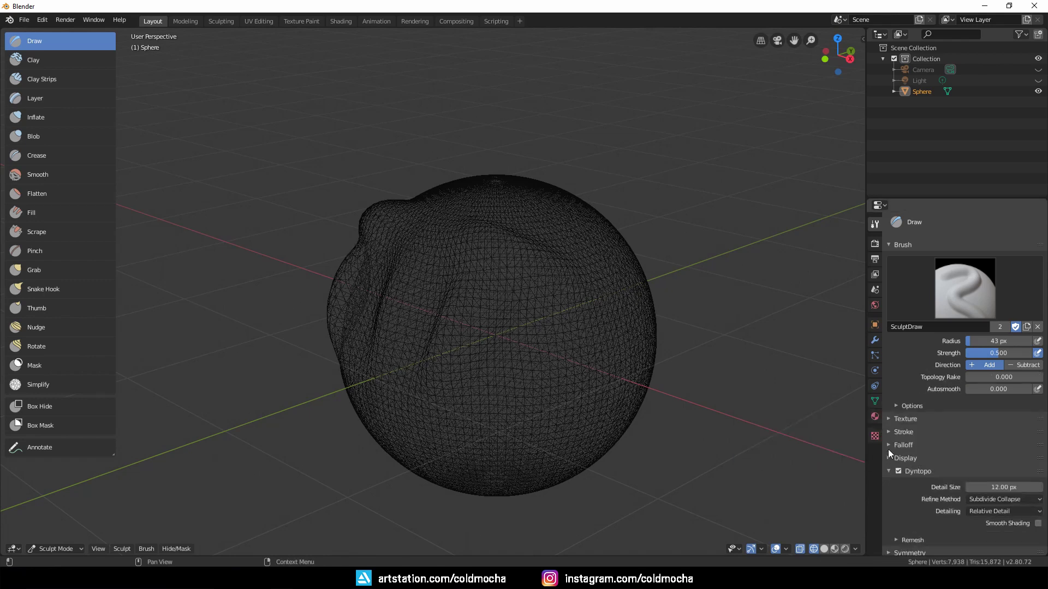
pyautogui.click(980, 487)
pyautogui.write('2')
pyautogui.press('Return')
# Sculpt a test ridge down the sphere, zoom out, and undo the stroke
pyautogui.moveTo(520, 258); pyautogui.dragTo(487, 402)
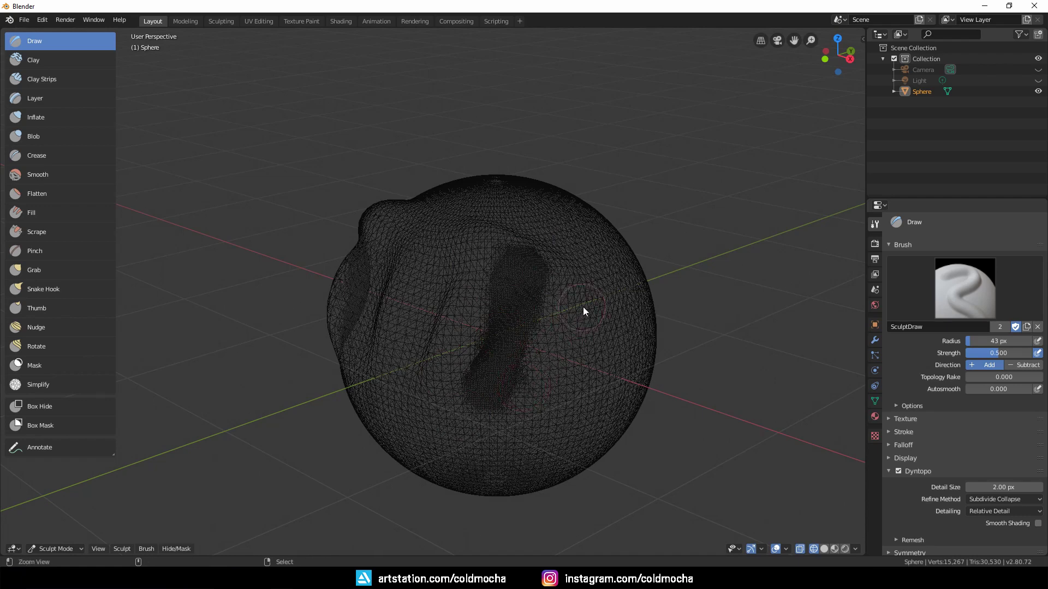
pyautogui.moveTo(587, 303)
pyautogui.keyDown('ctrl'); pyautogui.mouseDown(button='middle')
pyautogui.moveTo(560, 356)
pyautogui.moveTo(473, 281)
pyautogui.moveTo(460, 345)
pyautogui.mouseUp(button='middle'); pyautogui.keyUp('ctrl')
pyautogui.hotkey('ctrl', 'z')
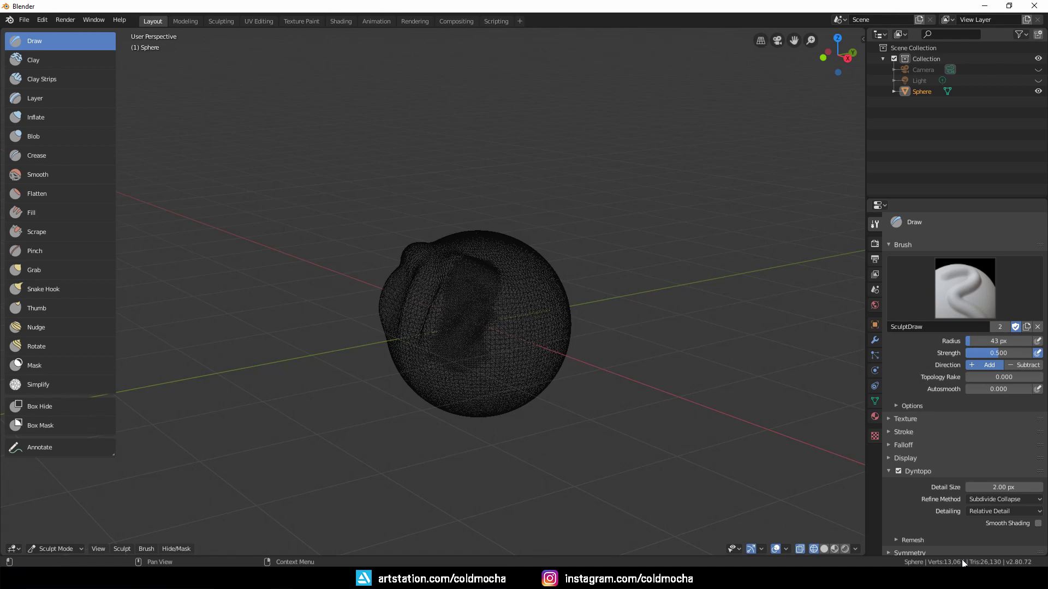
# Return to solid shading and turn off X-axis mirroring in the Symmetry settings
pyautogui.press('z')
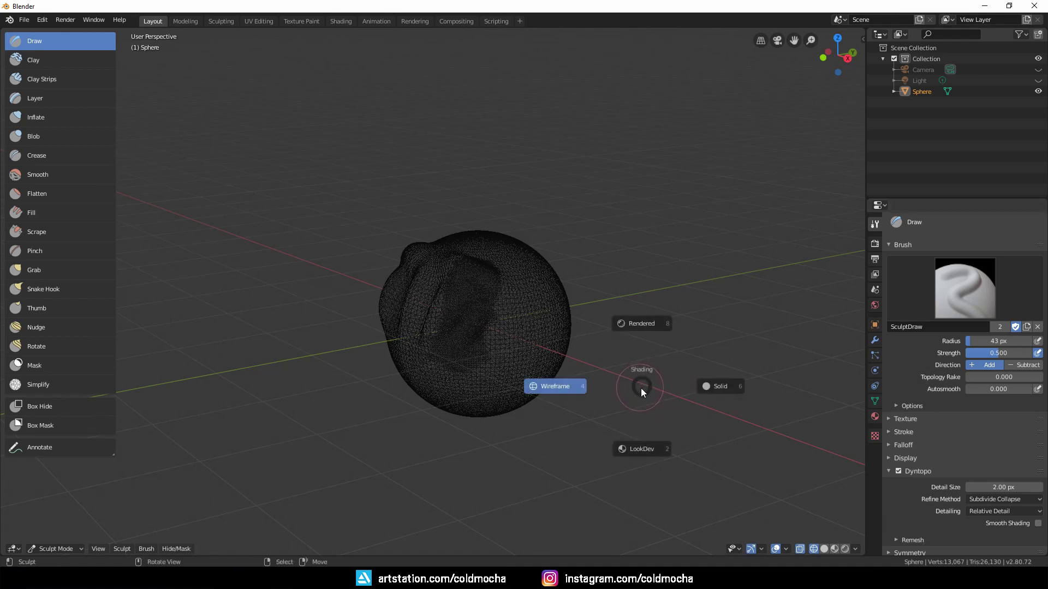
pyautogui.click(718, 387)
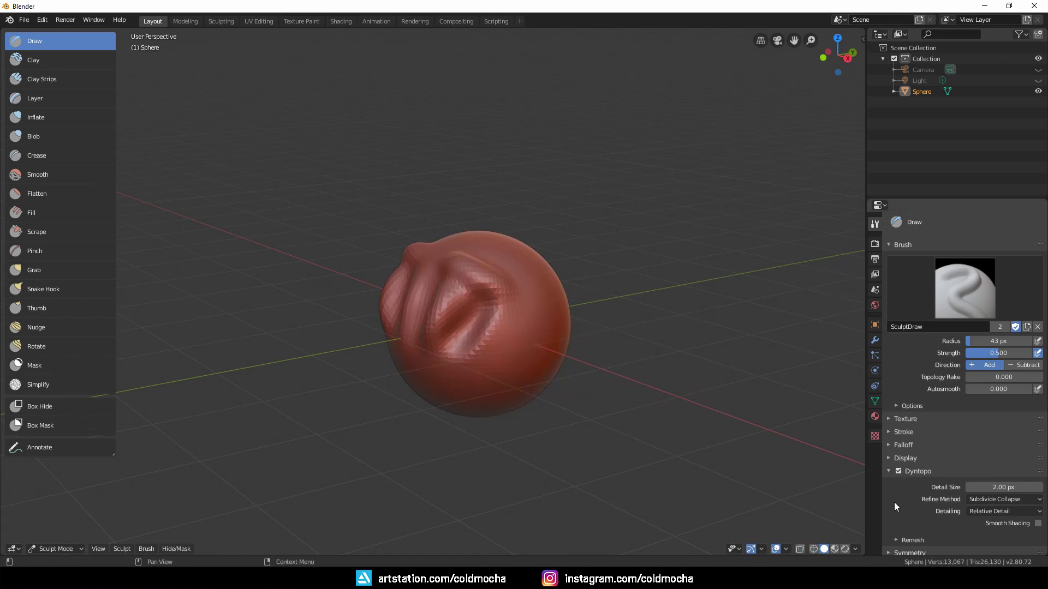
pyautogui.scroll(-1, 932, 510)
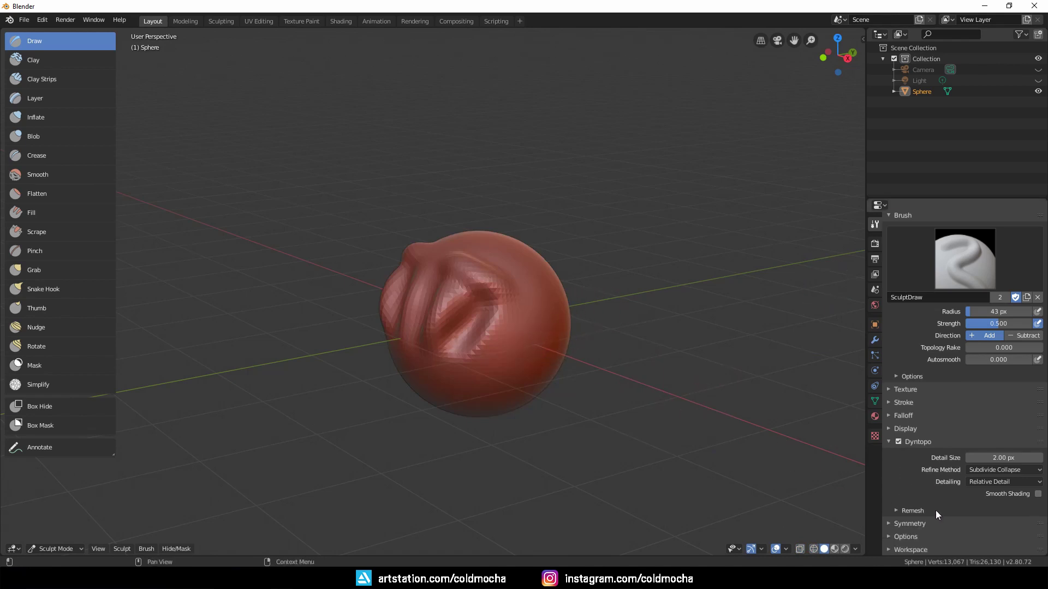
pyautogui.click(891, 522)
pyautogui.scroll(-2, 933, 518)
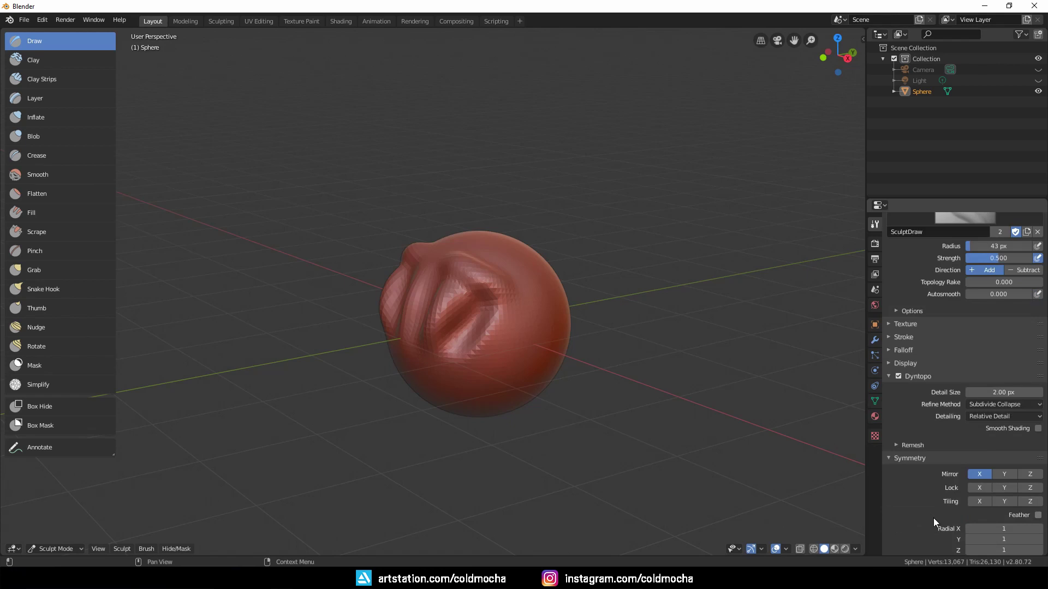
pyautogui.click(979, 474)
# Sculpt a stroke and deepen a horizontal groove across the sphere
pyautogui.moveTo(500, 348); pyautogui.dragTo(480, 358)
pyautogui.moveTo(480, 358)
pyautogui.mouseDown(button='middle')
pyautogui.moveTo(511, 332)
pyautogui.moveTo(504, 357)
pyautogui.mouseUp(button='middle')
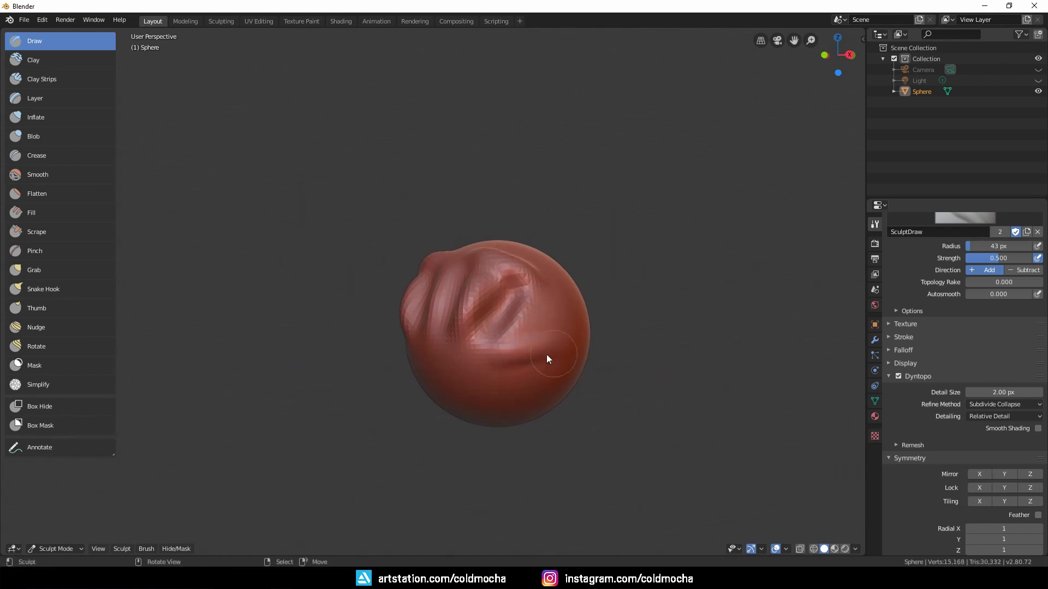
pyautogui.moveTo(527, 356)
pyautogui.mouseDown()
pyautogui.moveTo(489, 360)
pyautogui.moveTo(567, 352)
pyautogui.mouseUp()
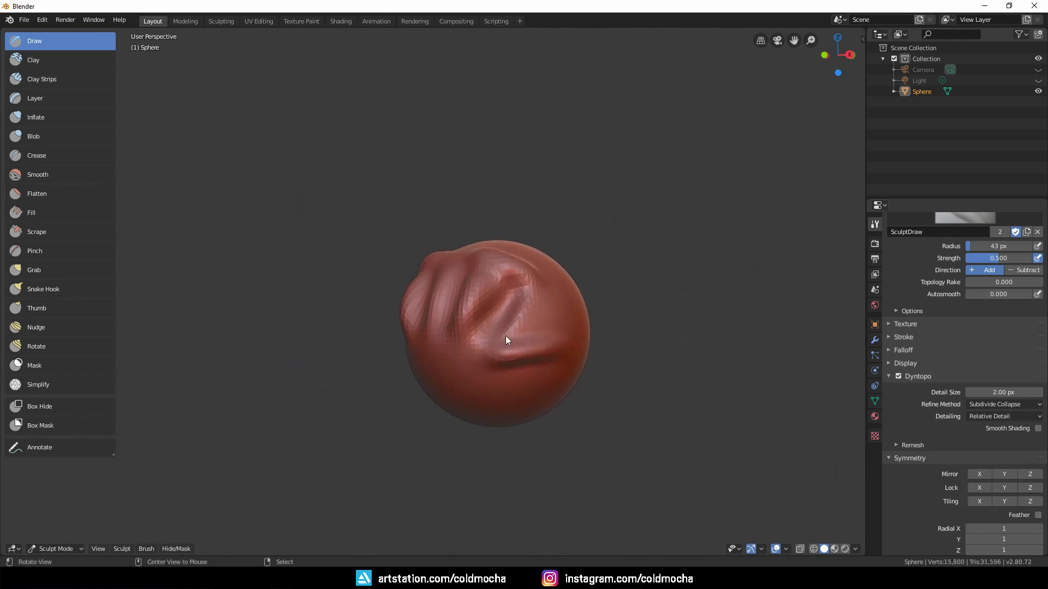
pyautogui.moveTo(505, 335); pyautogui.dragTo(555, 326, button='middle')
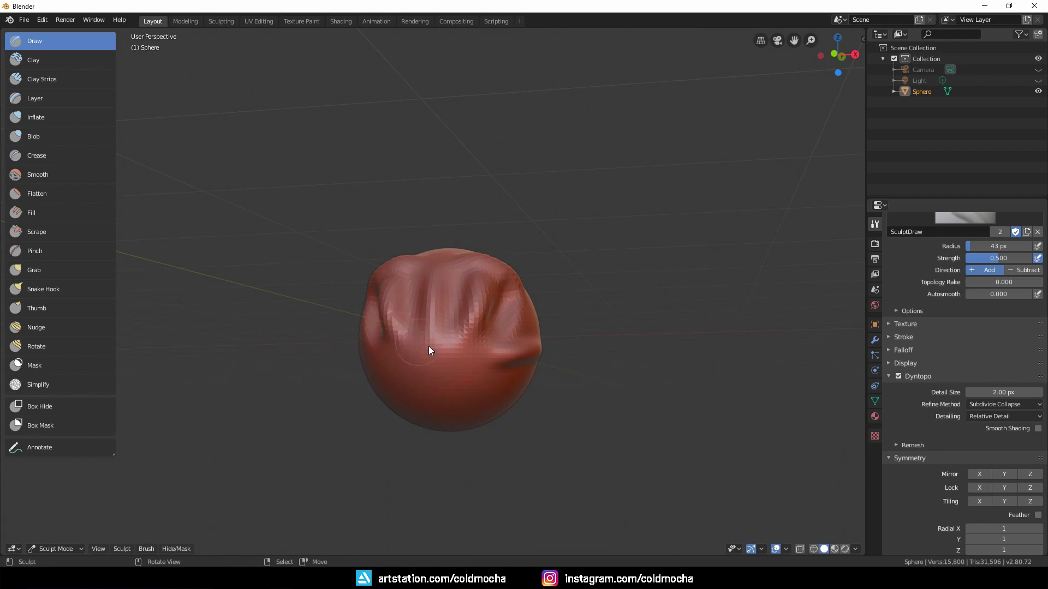
# Symmetrize the sculpt from +X to -X in the Remesh settings
pyautogui.click(895, 445)
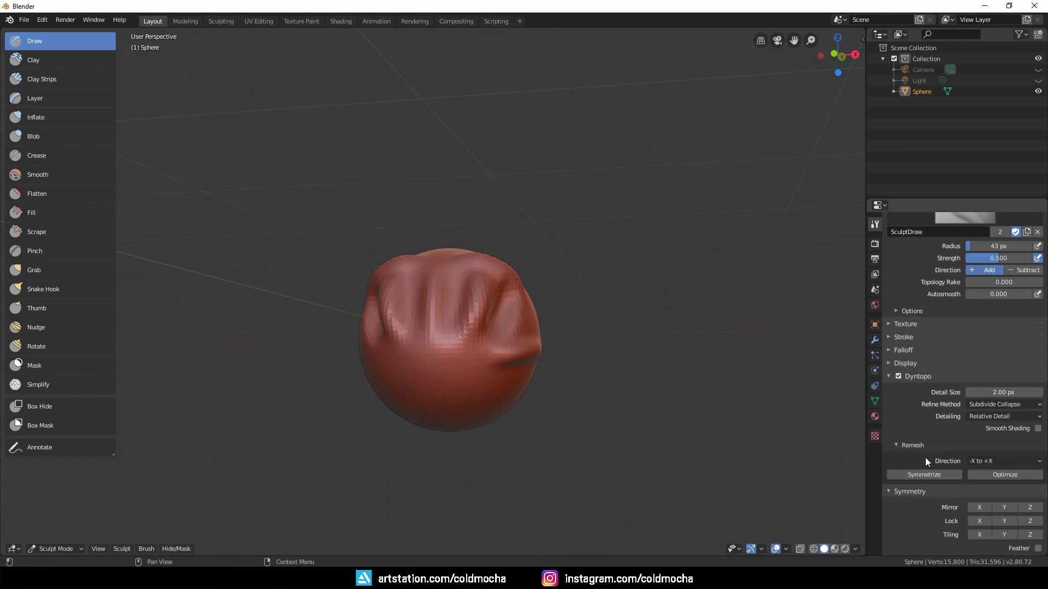
pyautogui.click(1008, 461)
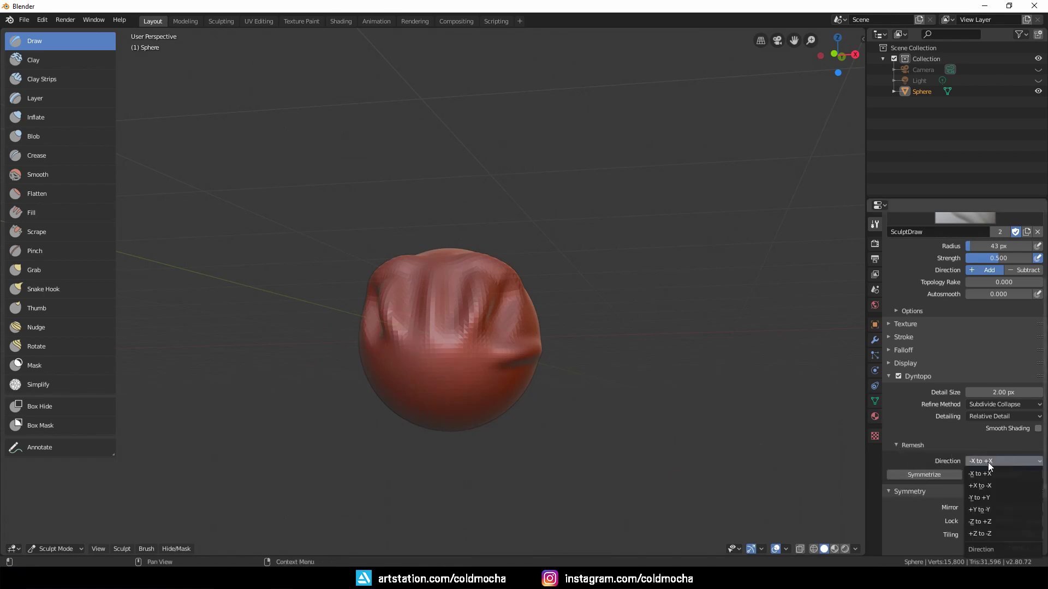
pyautogui.click(988, 485)
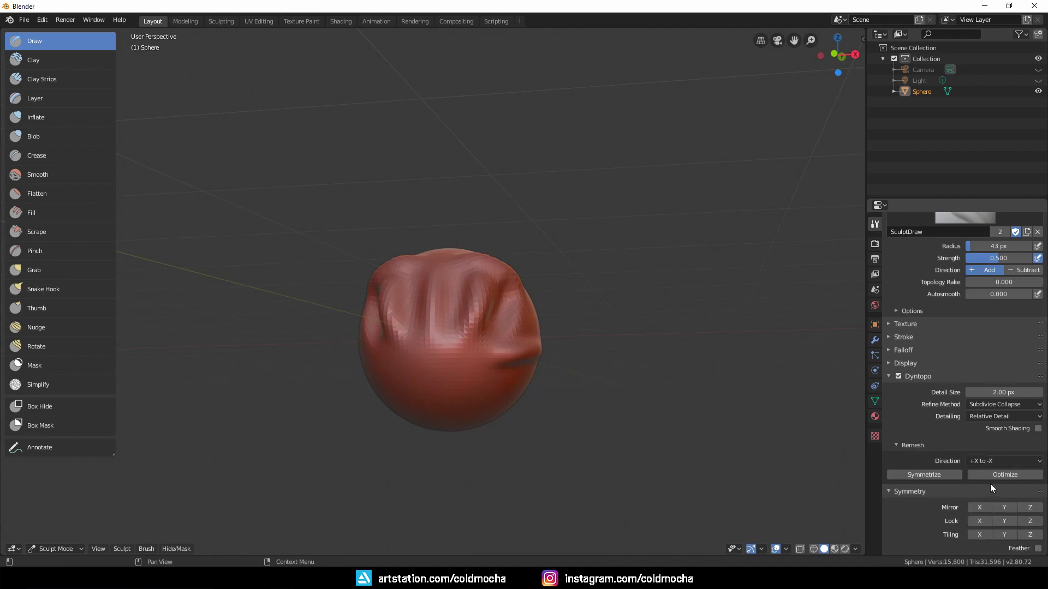
pyautogui.click(913, 472)
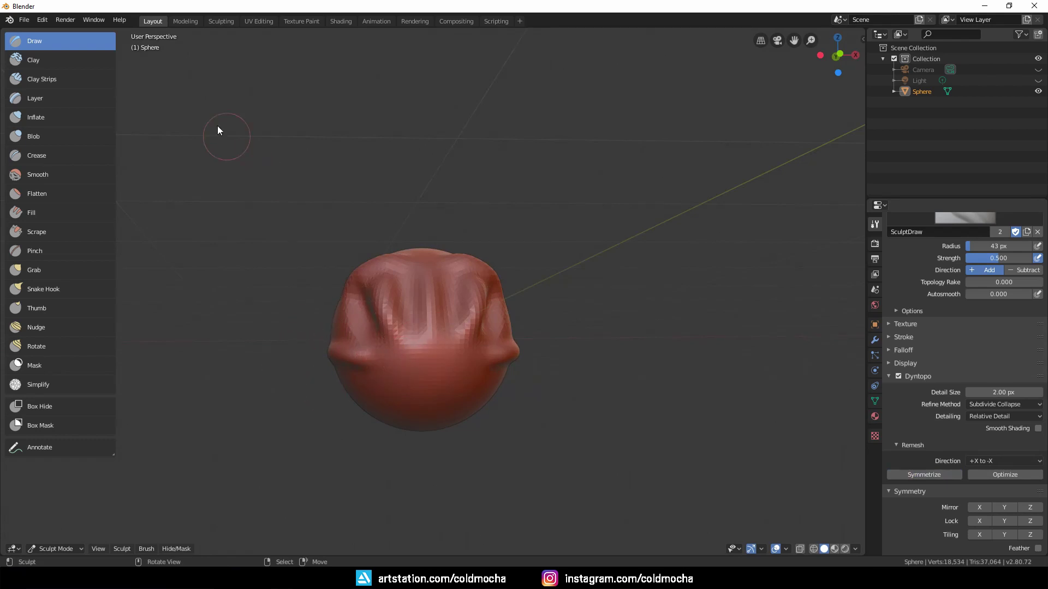
# Select Clay Strips and lay diagonal grooves across the sphere's front
pyautogui.click(55, 79)
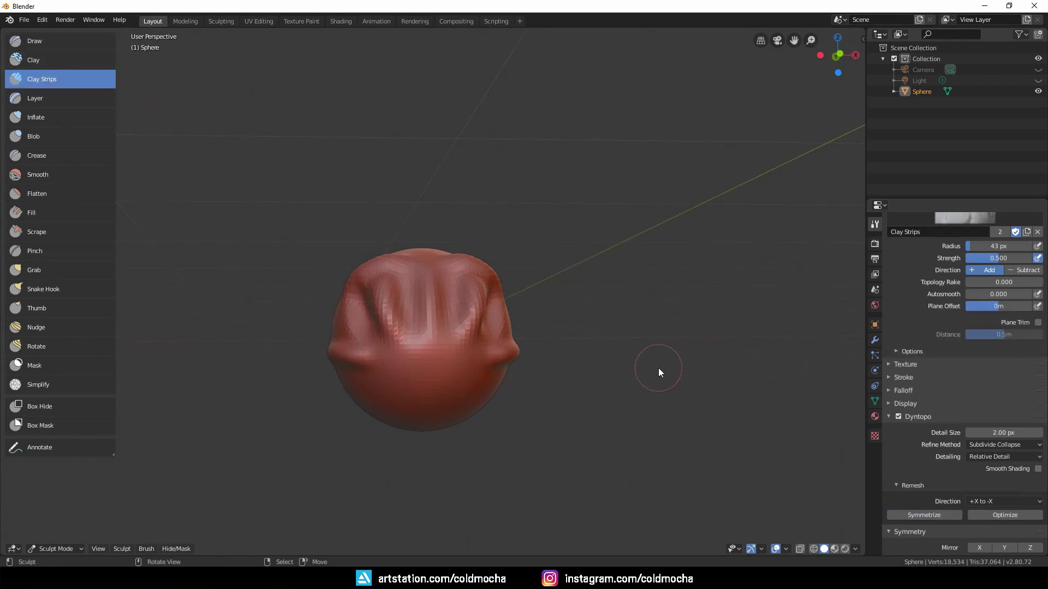
pyautogui.scroll(4, 1000, 372)
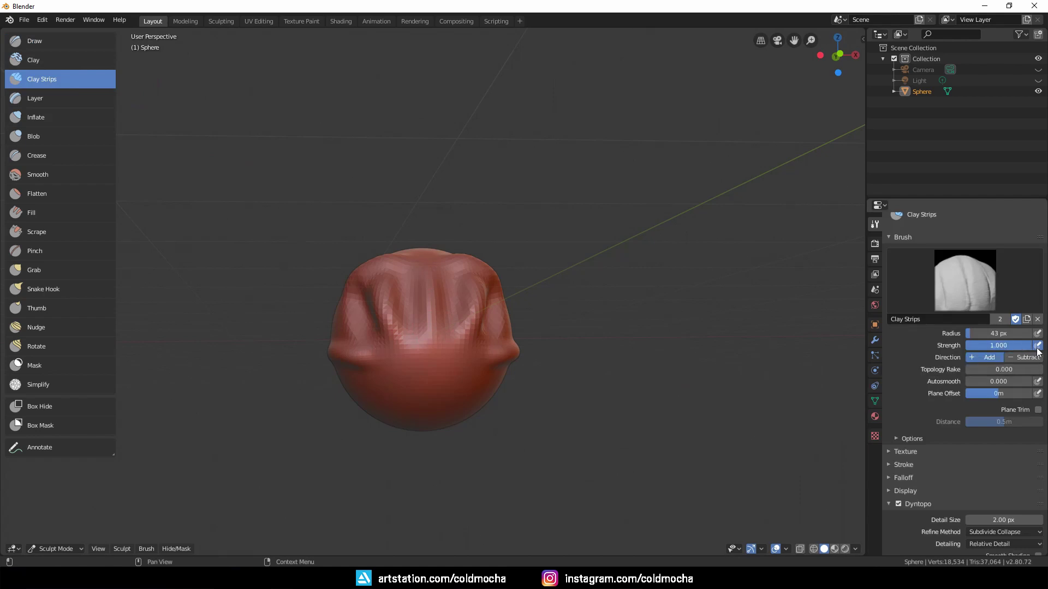
pyautogui.moveTo(511, 335)
pyautogui.mouseDown(button='middle')
pyautogui.moveTo(539, 317)
pyautogui.moveTo(517, 364)
pyautogui.moveTo(535, 339)
pyautogui.moveTo(513, 294)
pyautogui.mouseUp(button='middle')
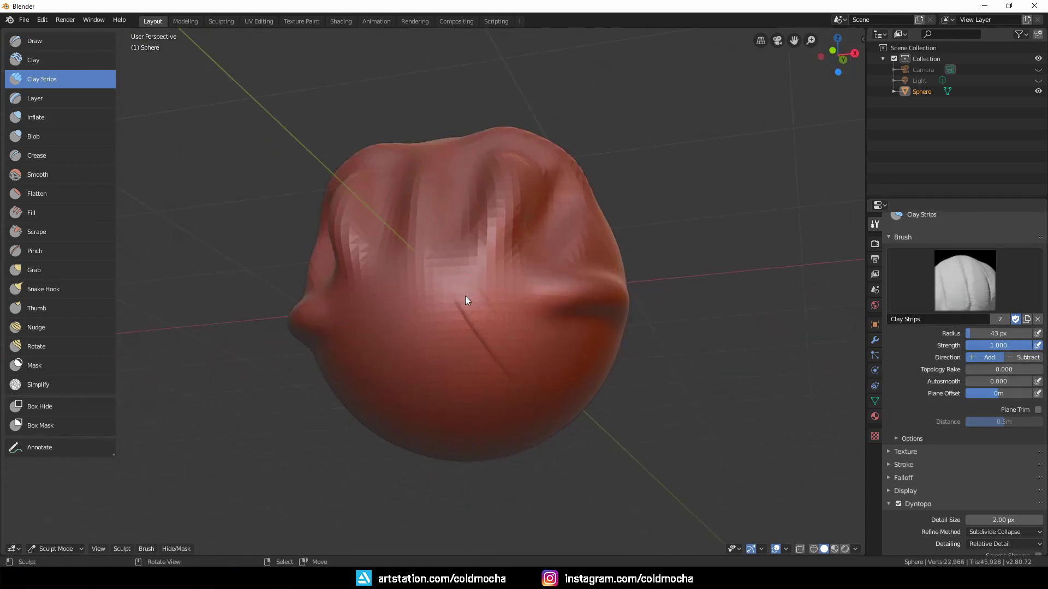
pyautogui.moveTo(469, 302)
pyautogui.mouseDown()
pyautogui.moveTo(489, 330)
pyautogui.moveTo(500, 380)
pyautogui.mouseUp()
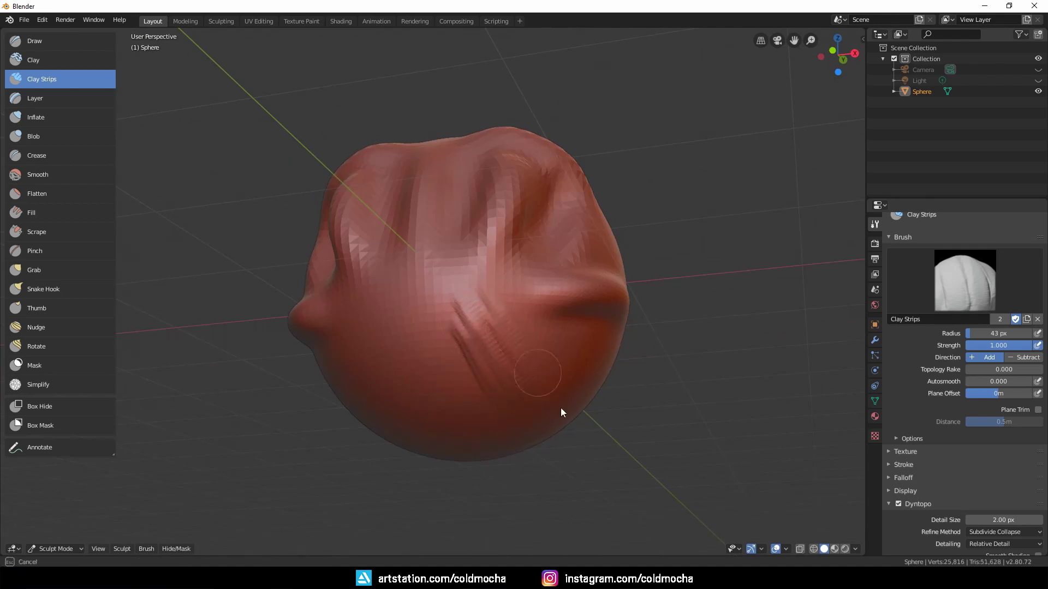
pyautogui.moveTo(491, 335); pyautogui.dragTo(561, 351)
pyautogui.moveTo(562, 351)
pyautogui.mouseDown(button='middle')
pyautogui.moveTo(526, 332)
pyautogui.moveTo(591, 364)
pyautogui.mouseUp(button='middle')
pyautogui.moveTo(590, 364)
pyautogui.mouseDown()
pyautogui.moveTo(568, 342)
pyautogui.moveTo(588, 366)
pyautogui.moveTo(578, 354)
pyautogui.mouseUp()
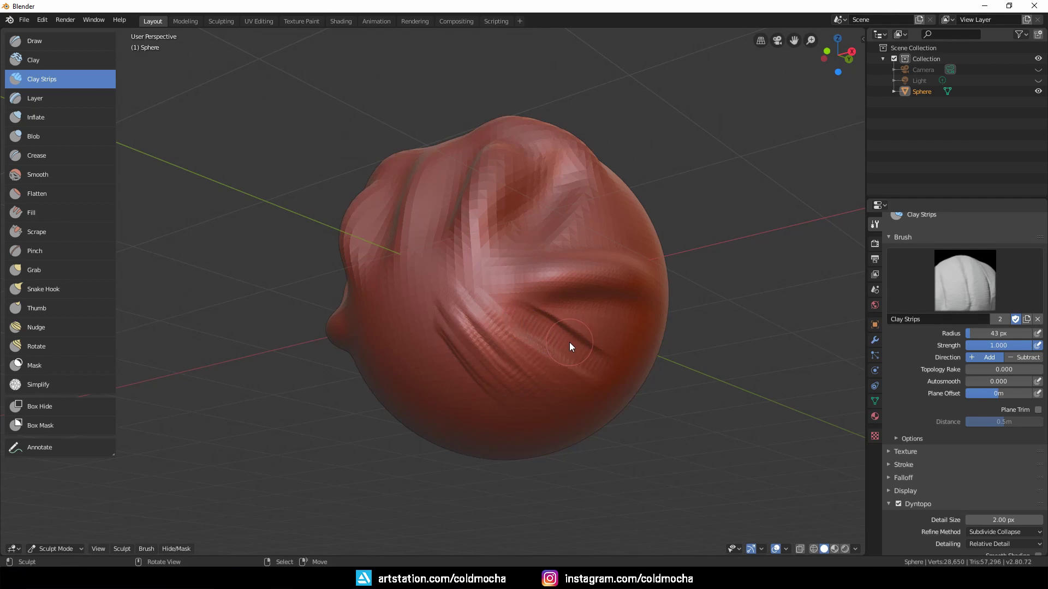
# Switch the brush falloff to another curve preset and lay a new clay stroke
pyautogui.click(888, 479)
pyautogui.scroll(-5, 919, 481)
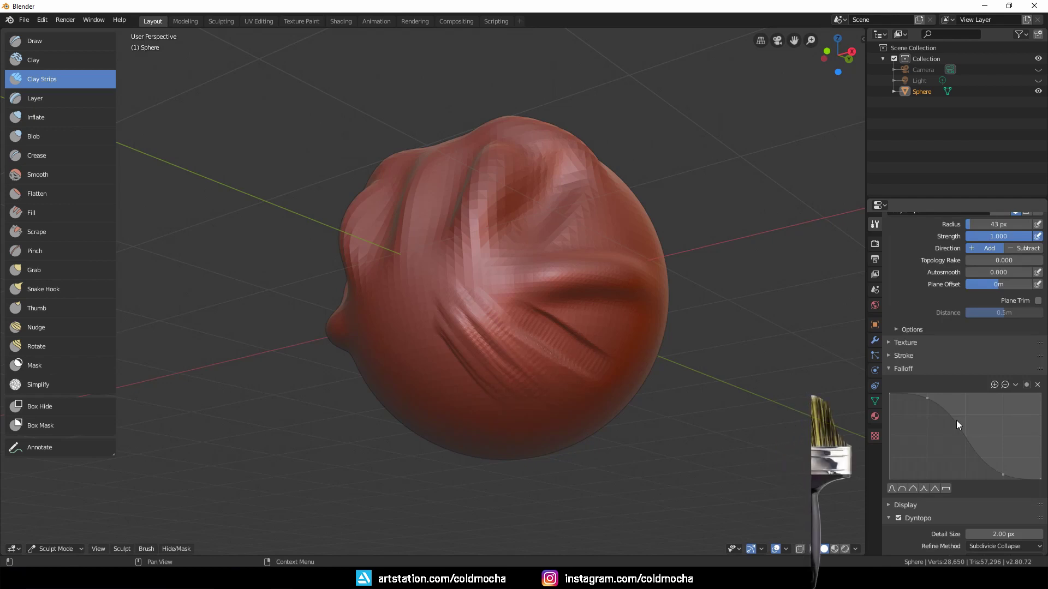
pyautogui.click(945, 489)
pyautogui.moveTo(490, 342)
pyautogui.mouseDown(button='middle')
pyautogui.moveTo(516, 292)
pyautogui.moveTo(508, 328)
pyautogui.moveTo(530, 307)
pyautogui.mouseUp(button='middle')
pyautogui.scroll(3, 509, 328)
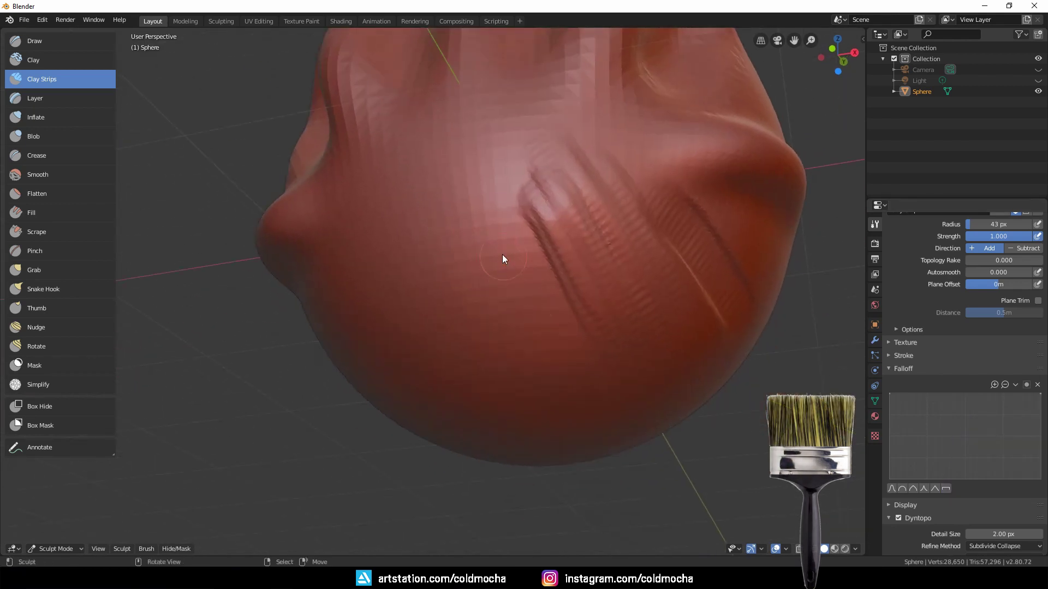
pyautogui.moveTo(501, 255)
pyautogui.mouseDown()
pyautogui.moveTo(550, 358)
pyautogui.moveTo(510, 283)
pyautogui.moveTo(569, 363)
pyautogui.moveTo(508, 256)
pyautogui.moveTo(508, 315)
pyautogui.mouseUp()
# Apply a smooth falloff preset and deepen the left groove with more Clay Strips passes
pyautogui.moveTo(507, 315)
pyautogui.mouseDown(button='middle')
pyautogui.moveTo(517, 280)
pyautogui.moveTo(540, 262)
pyautogui.mouseUp(button='middle')
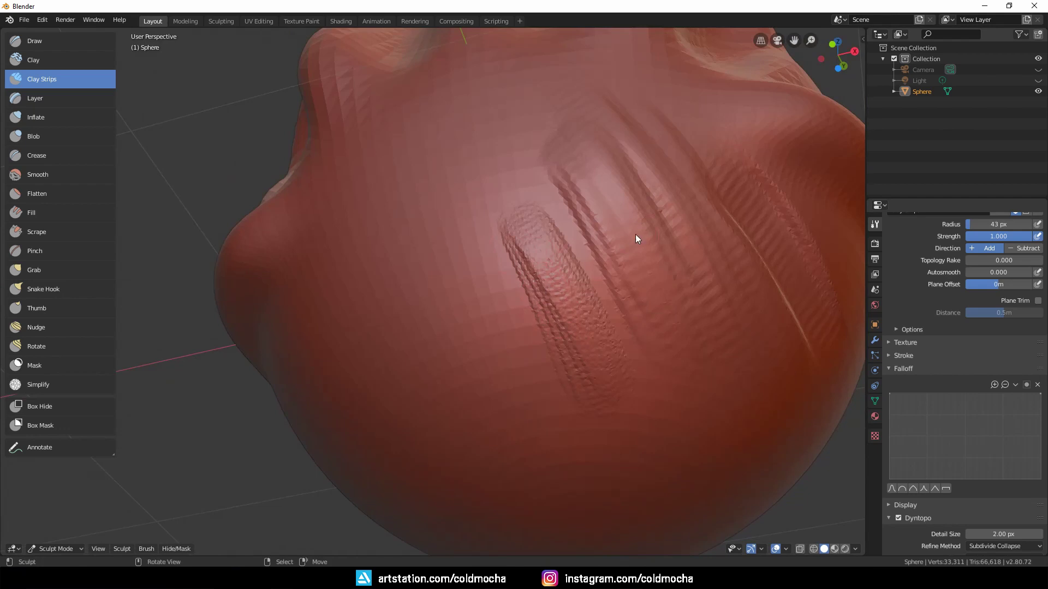
pyautogui.click(902, 490)
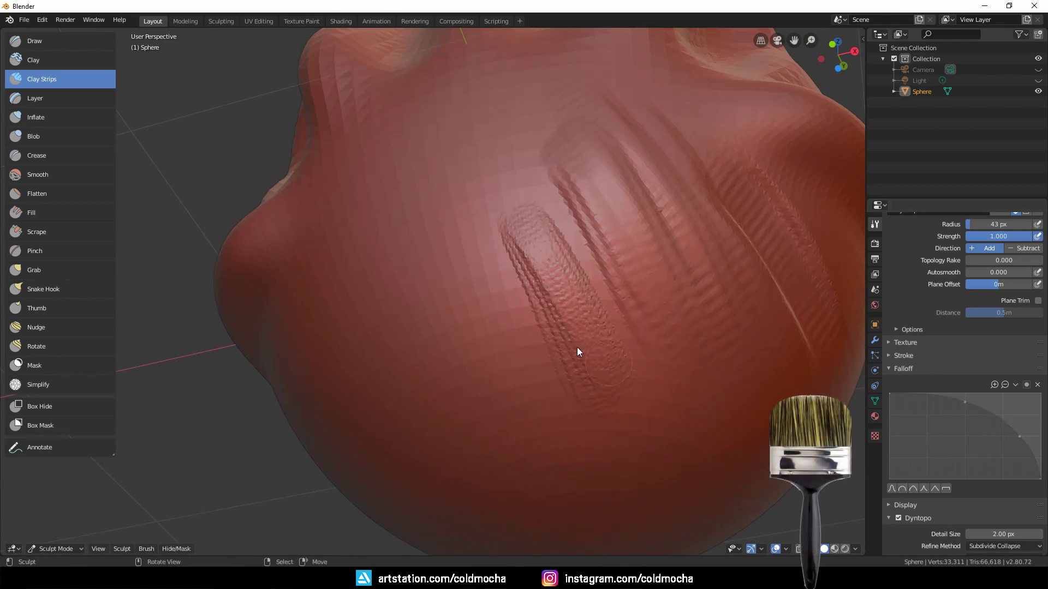
pyautogui.moveTo(491, 280); pyautogui.dragTo(508, 349)
pyautogui.moveTo(490, 256)
pyautogui.mouseDown()
pyautogui.moveTo(515, 344)
pyautogui.moveTo(491, 326)
pyautogui.mouseUp()
pyautogui.moveTo(491, 325); pyautogui.dragTo(493, 310, button='middle')
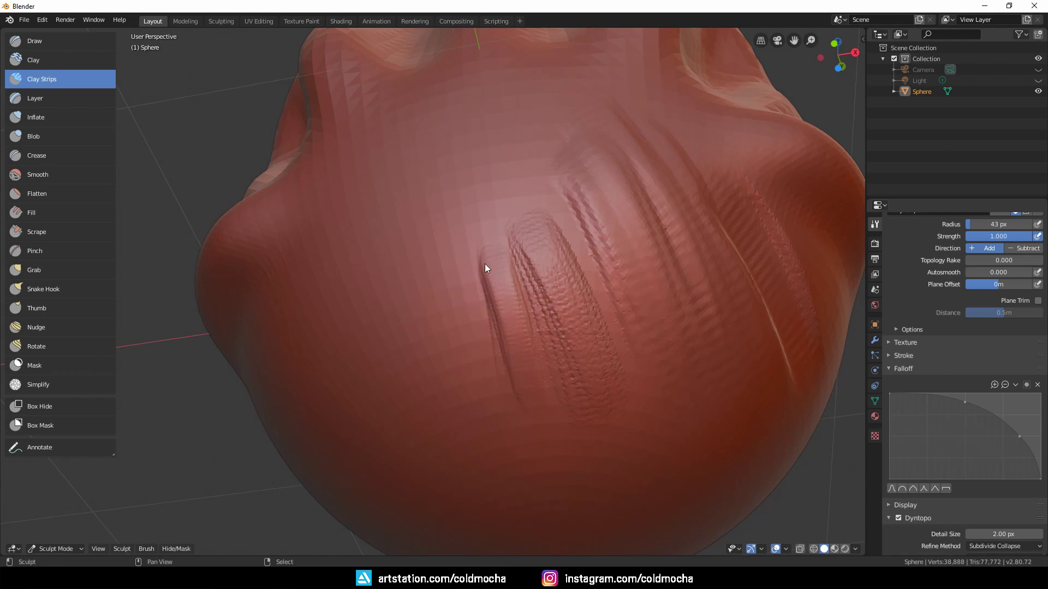
pyautogui.moveTo(484, 262); pyautogui.dragTo(514, 393)
pyautogui.moveTo(480, 274); pyautogui.dragTo(523, 395)
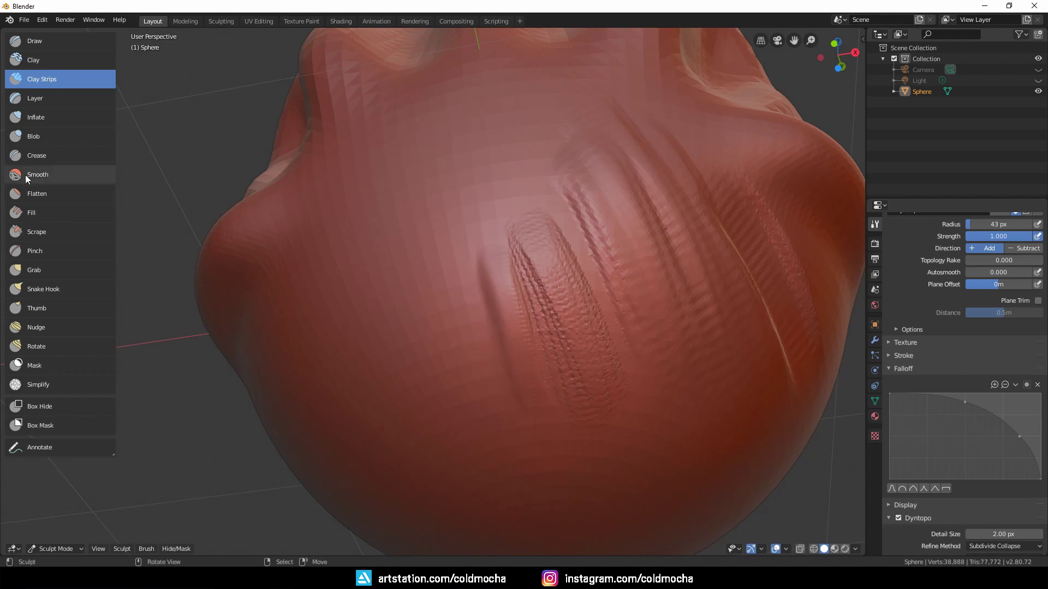
pyautogui.moveTo(525, 270)
pyautogui.mouseDown()
pyautogui.moveTo(511, 239)
pyautogui.moveTo(590, 373)
pyautogui.moveTo(614, 355)
pyautogui.moveTo(570, 213)
pyautogui.moveTo(605, 240)
pyautogui.moveTo(636, 370)
pyautogui.moveTo(555, 162)
pyautogui.moveTo(584, 291)
pyautogui.mouseUp()
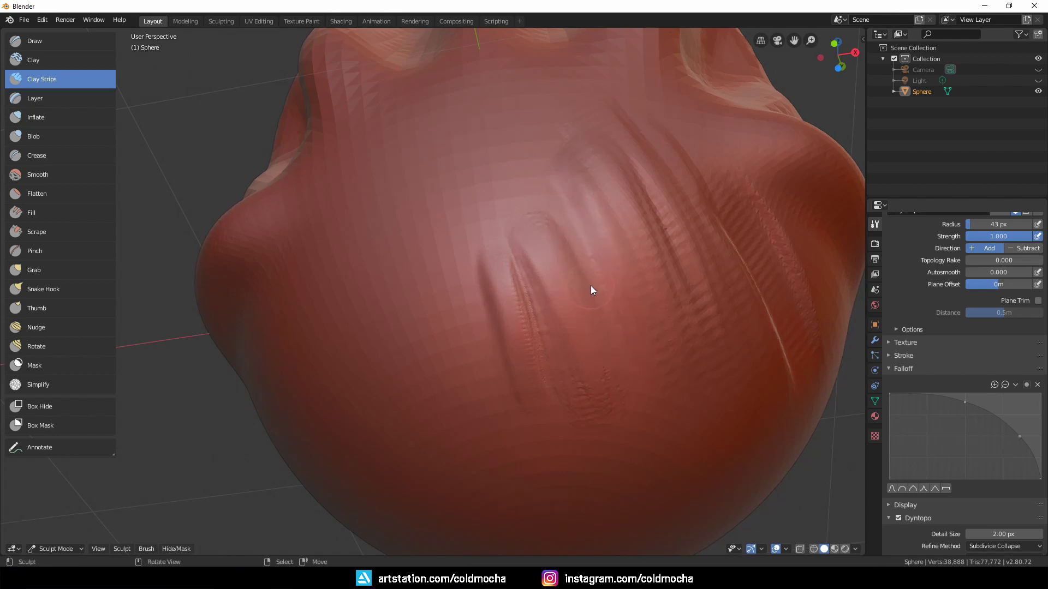
# Inflate a round bump on the sphere with the Inflate brush enlarged to 70 px
pyautogui.click(60, 116)
pyautogui.scroll(-6, 509, 257)
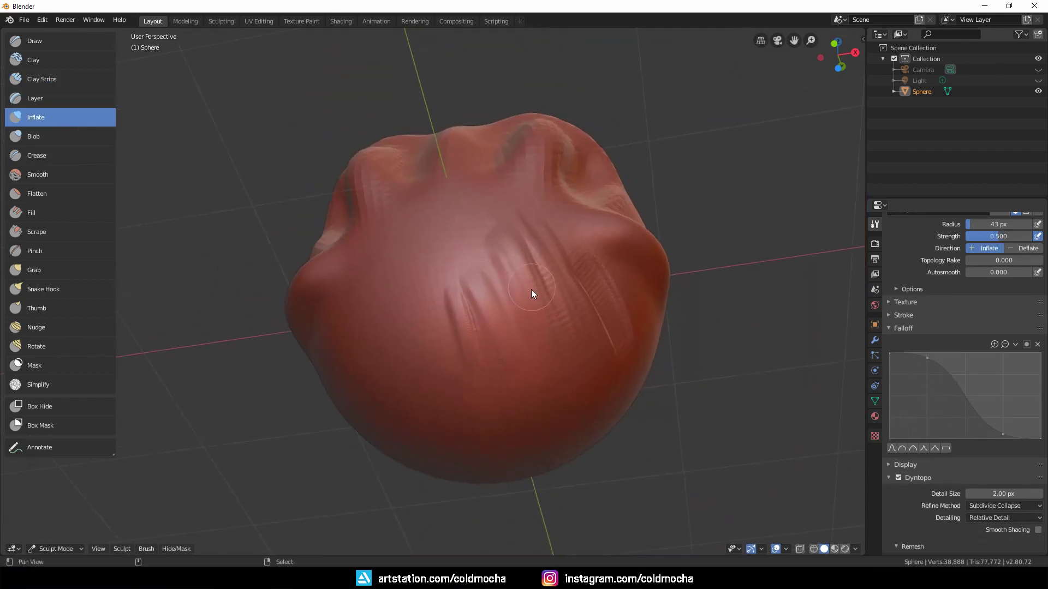
pyautogui.press(']')
pyautogui.press(']')
pyautogui.press(']')
pyautogui.press(']')
pyautogui.press(']')
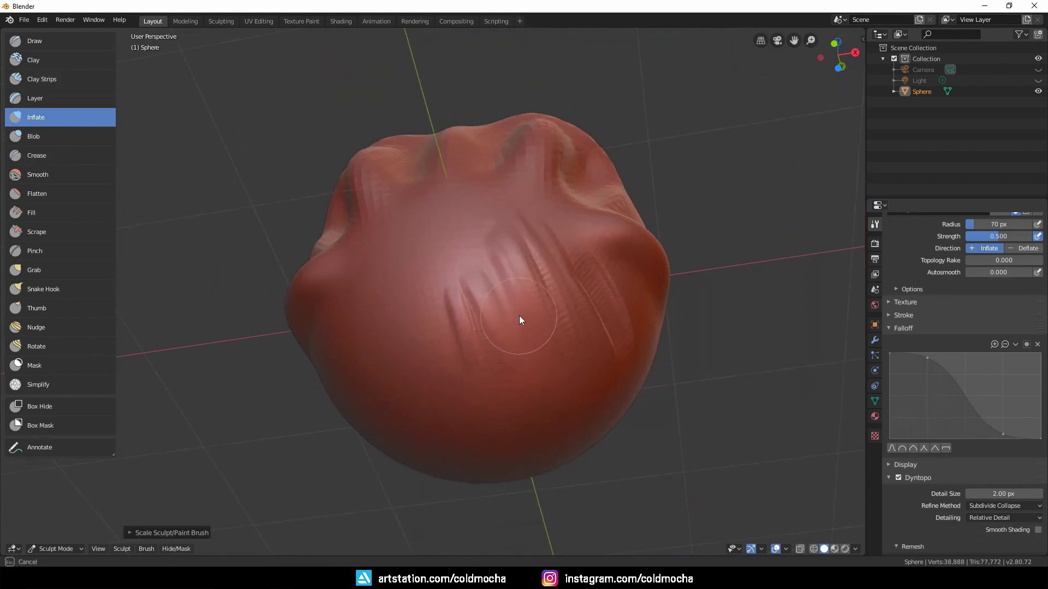
pyautogui.moveTo(527, 306); pyautogui.dragTo(536, 311)
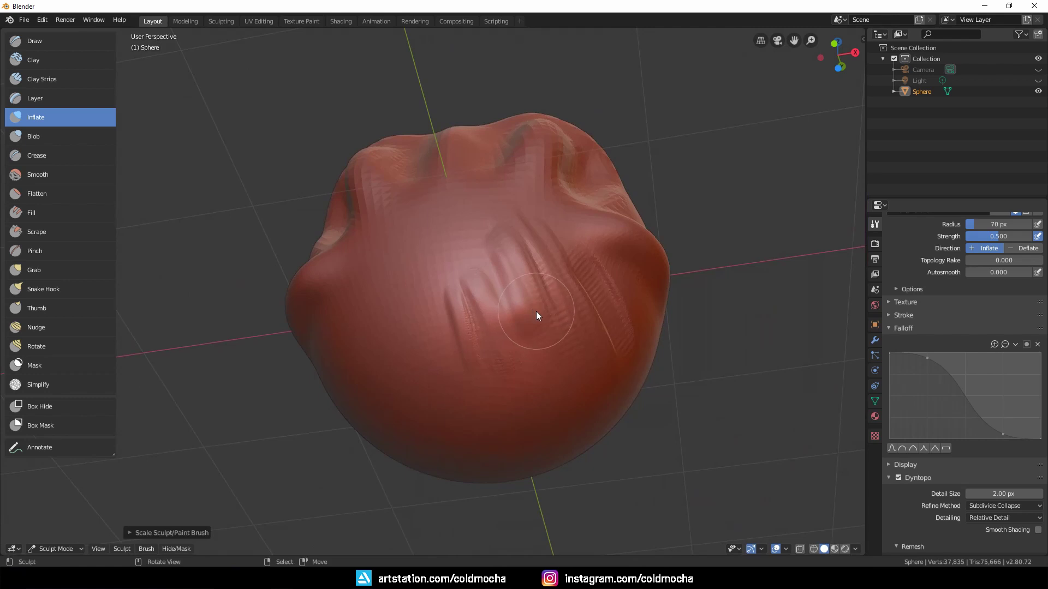
pyautogui.scroll(5, 990, 375)
pyautogui.moveTo(996, 353); pyautogui.dragTo(1045, 354)
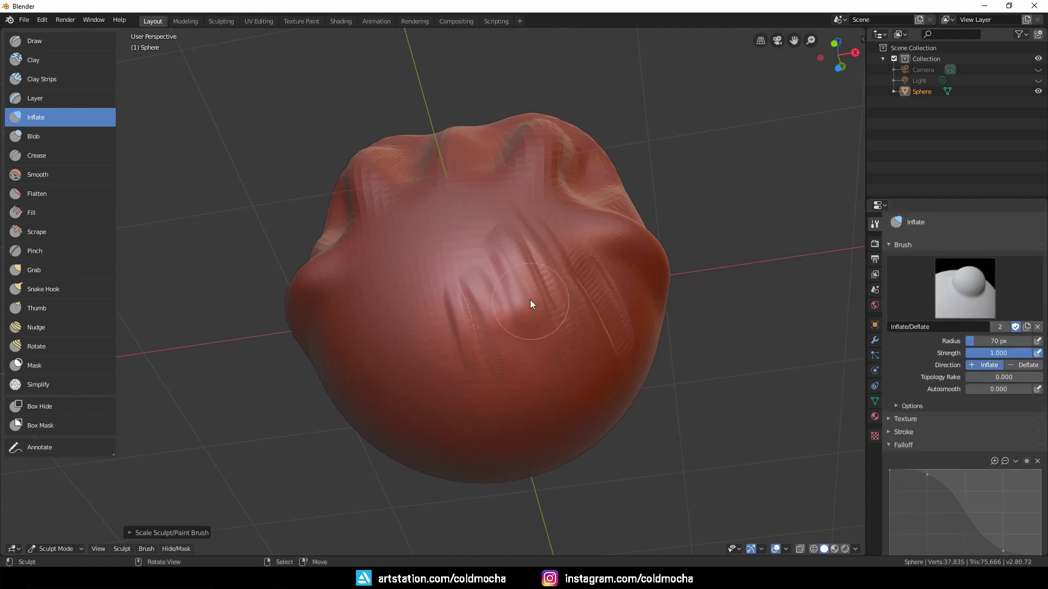
pyautogui.moveTo(528, 295)
pyautogui.mouseDown()
pyautogui.moveTo(543, 300)
pyautogui.moveTo(534, 295)
pyautogui.mouseUp()
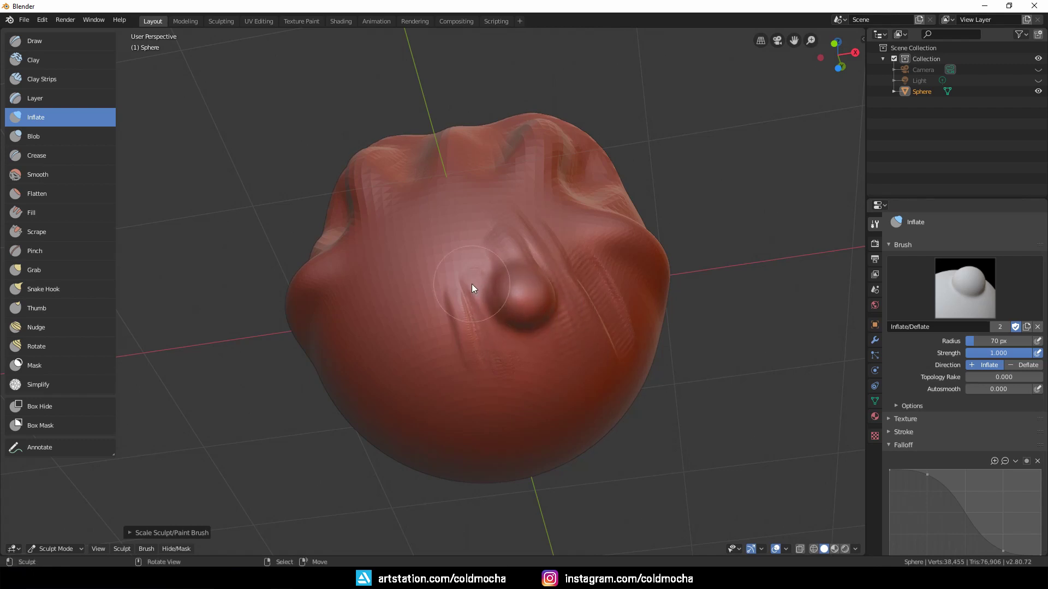
# Give the Crease brush a steeply dropping falloff curve and 0.5 strength
pyautogui.click(69, 156)
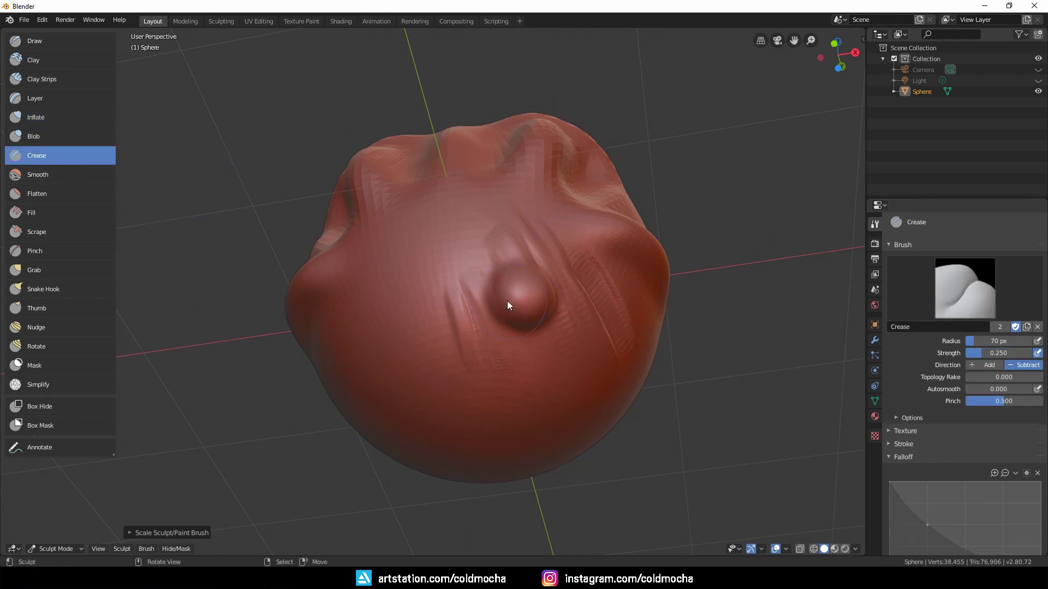
pyautogui.keyDown('shift'); pyautogui.moveTo(532, 328); pyautogui.dragTo(544, 314, button='middle'); pyautogui.keyUp('shift')
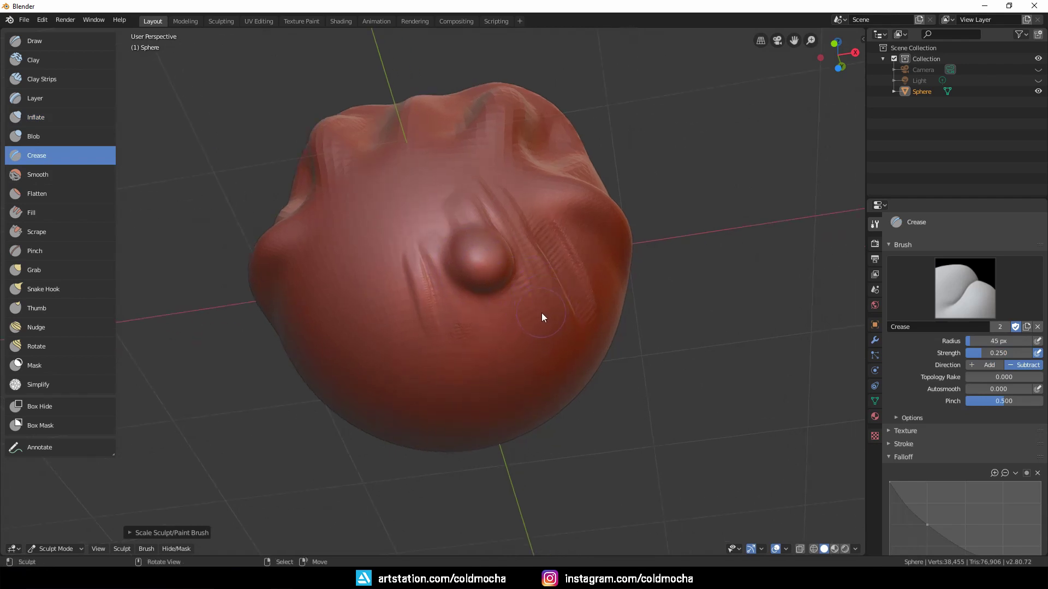
pyautogui.scroll(-7, 966, 474)
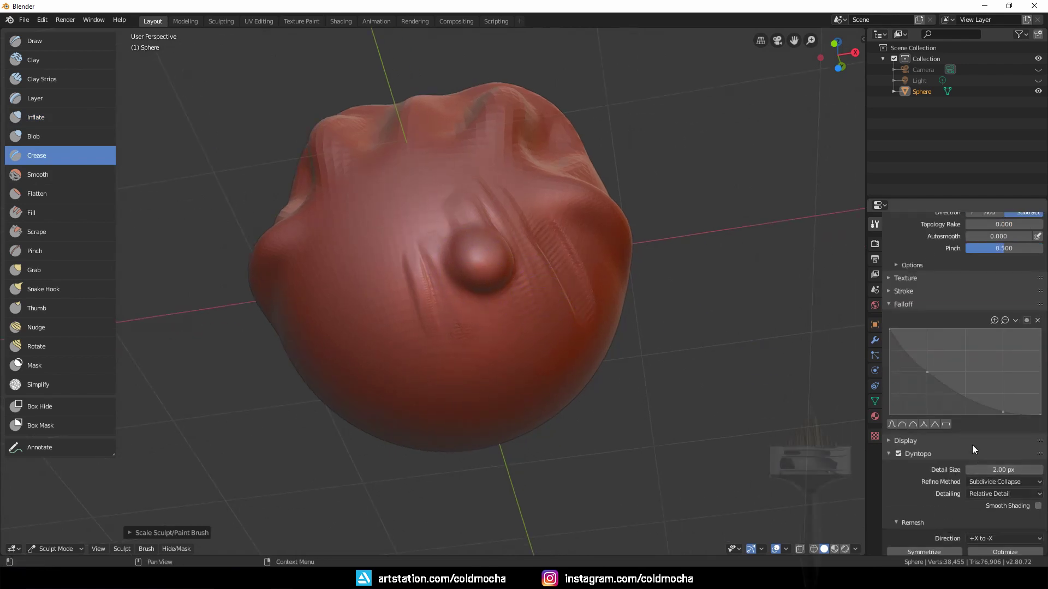
pyautogui.click(926, 375)
pyautogui.moveTo(926, 375); pyautogui.dragTo(925, 395)
pyautogui.click(1003, 412)
pyautogui.moveTo(1003, 412); pyautogui.dragTo(963, 412)
pyautogui.scroll(5, 1004, 362)
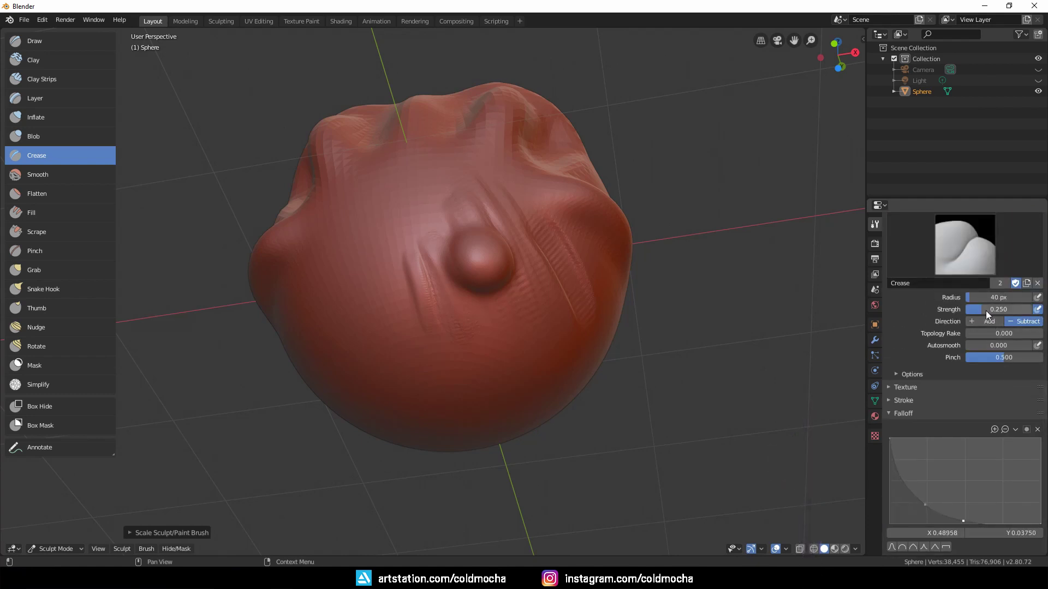
pyautogui.moveTo(986, 310)
pyautogui.mouseDown()
pyautogui.moveTo(1004, 310)
pyautogui.moveTo(994, 312)
pyautogui.mouseUp()
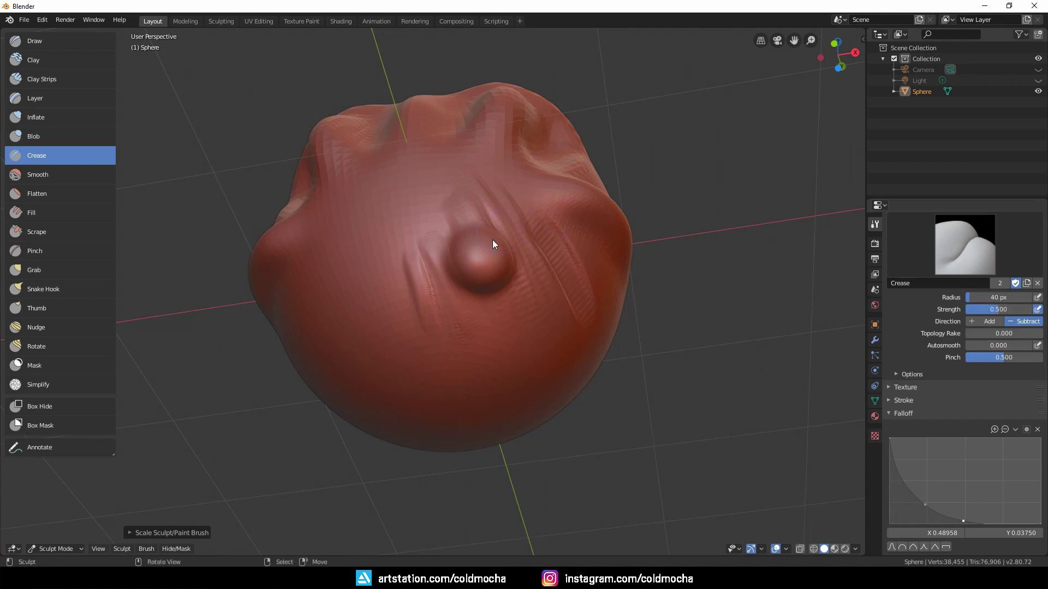
# Cut horizontal and second-line crease grooves across the sphere's front
pyautogui.moveTo(483, 242); pyautogui.dragTo(502, 288, button='middle')
pyautogui.moveTo(502, 289)
pyautogui.mouseDown()
pyautogui.moveTo(551, 285)
pyautogui.moveTo(454, 287)
pyautogui.moveTo(619, 298)
pyautogui.moveTo(406, 285)
pyautogui.moveTo(504, 293)
pyautogui.moveTo(428, 287)
pyautogui.moveTo(563, 270)
pyautogui.mouseUp()
pyautogui.moveTo(481, 292)
pyautogui.mouseDown()
pyautogui.moveTo(598, 274)
pyautogui.moveTo(443, 281)
pyautogui.moveTo(507, 251)
pyautogui.mouseUp()
pyautogui.moveTo(506, 251)
pyautogui.mouseDown(button='middle')
pyautogui.moveTo(608, 248)
pyautogui.moveTo(484, 302)
pyautogui.mouseUp(button='middle')
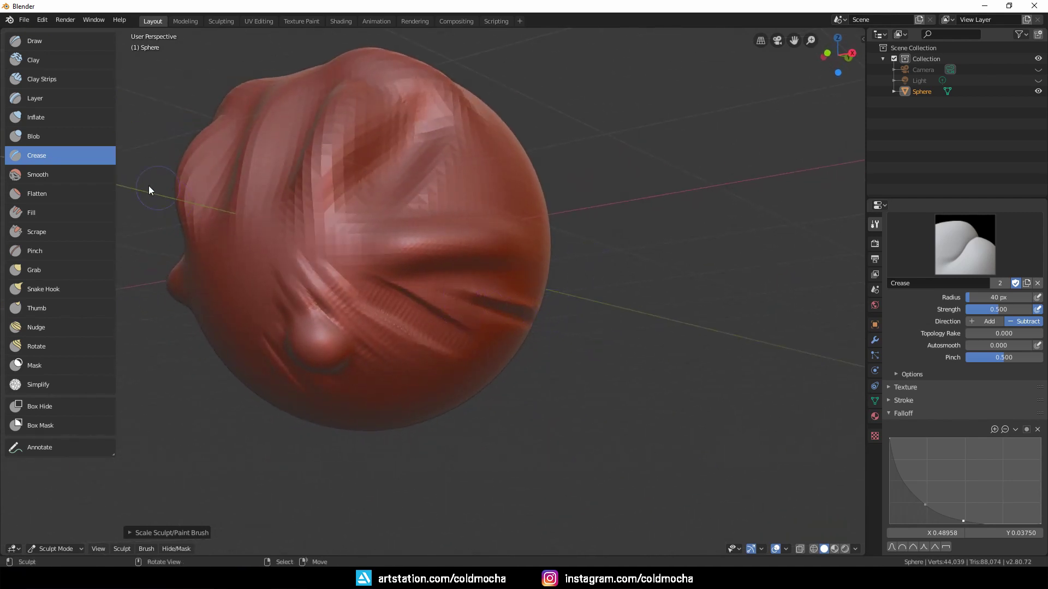
# Flatten the ridges on the sphere's lower side with the Flatten brush
pyautogui.click(49, 197)
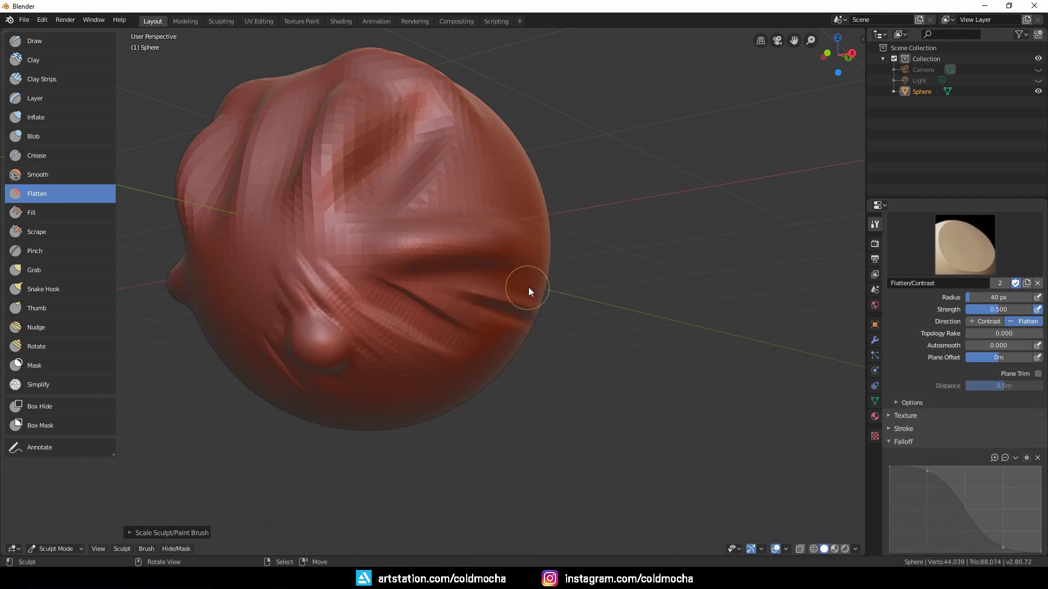
pyautogui.moveTo(531, 283); pyautogui.dragTo(484, 281, button='middle')
pyautogui.moveTo(398, 274)
pyautogui.mouseDown()
pyautogui.moveTo(468, 263)
pyautogui.moveTo(379, 273)
pyautogui.moveTo(449, 254)
pyautogui.moveTo(406, 255)
pyautogui.moveTo(436, 252)
pyautogui.mouseUp()
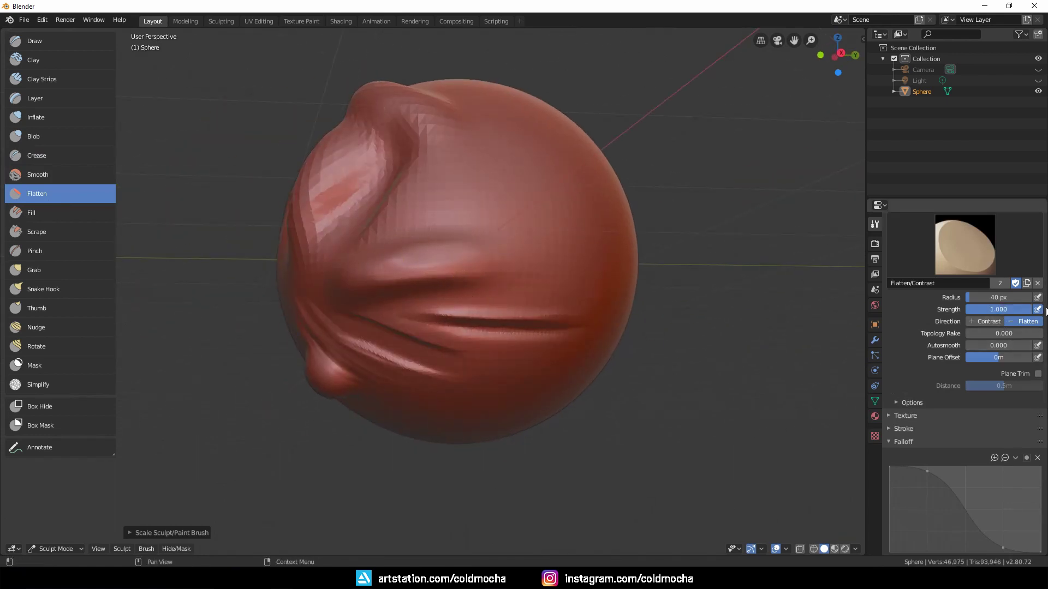
pyautogui.moveTo(535, 240); pyautogui.dragTo(386, 295, button='middle')
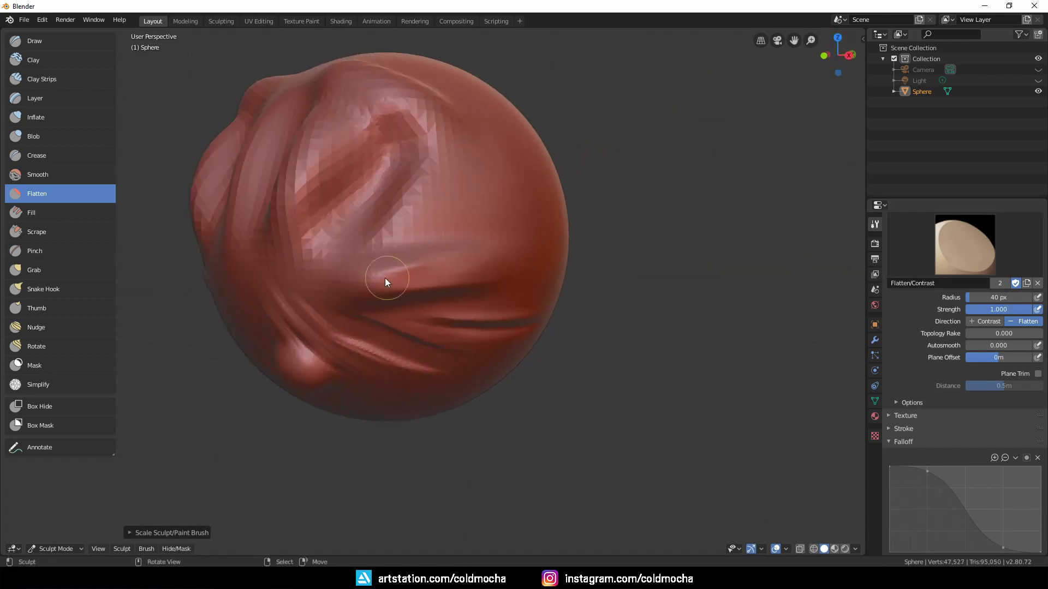
pyautogui.moveTo(374, 277)
pyautogui.mouseDown()
pyautogui.moveTo(469, 264)
pyautogui.moveTo(373, 283)
pyautogui.moveTo(439, 277)
pyautogui.mouseUp()
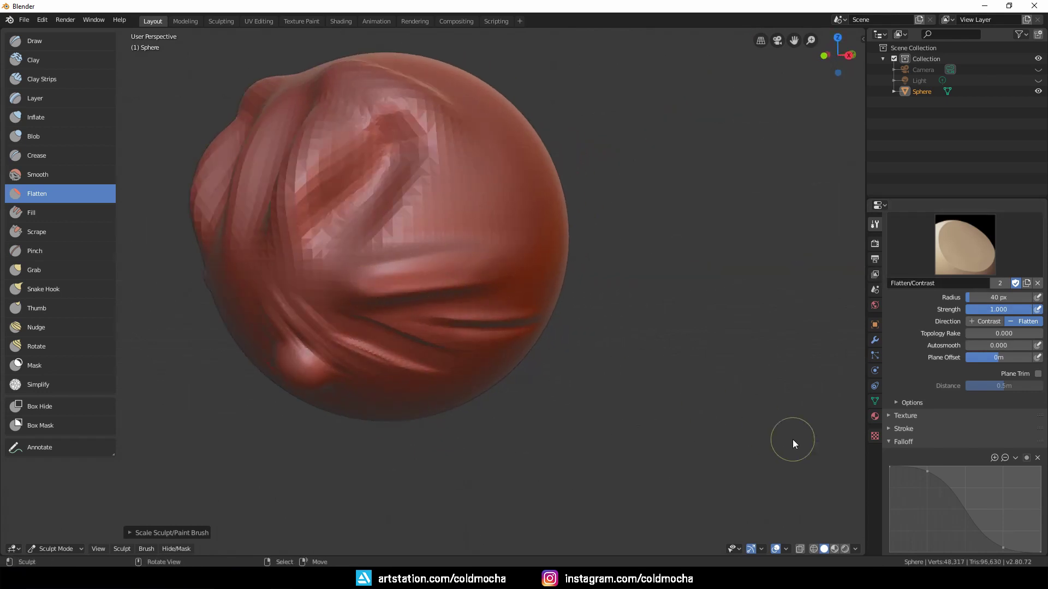
pyautogui.scroll(-4, 925, 473)
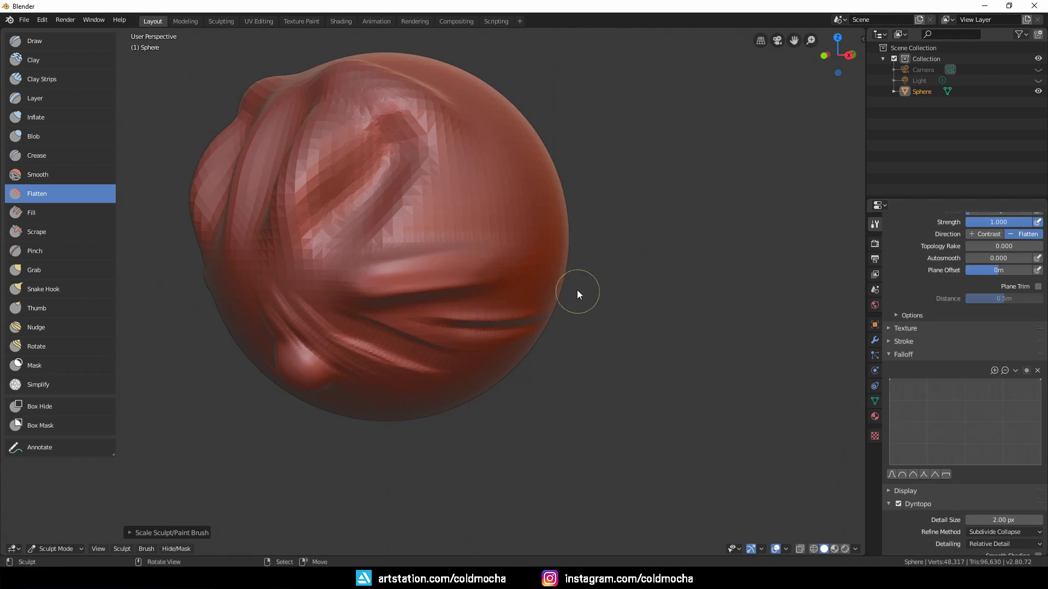
pyautogui.moveTo(576, 285)
pyautogui.mouseDown(button='middle')
pyautogui.moveTo(501, 309)
pyautogui.moveTo(424, 308)
pyautogui.mouseUp(button='middle')
pyautogui.moveTo(424, 309)
pyautogui.mouseDown()
pyautogui.moveTo(521, 293)
pyautogui.moveTo(411, 308)
pyautogui.mouseUp()
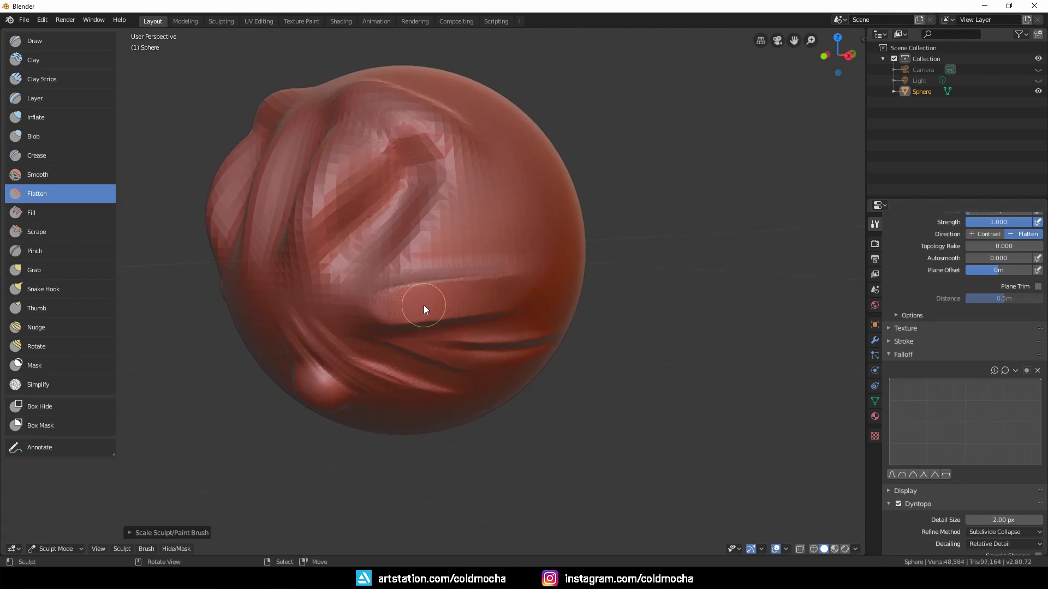
# Apply the Smooth falloff preset and flatten the ridge on the right side
pyautogui.click(902, 474)
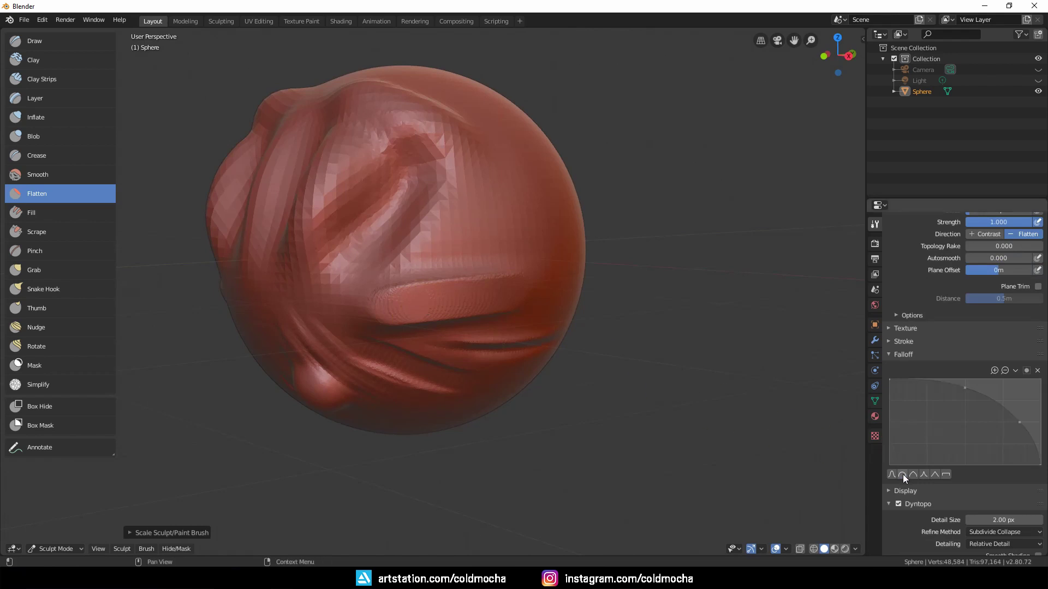
pyautogui.moveTo(405, 293); pyautogui.dragTo(428, 288)
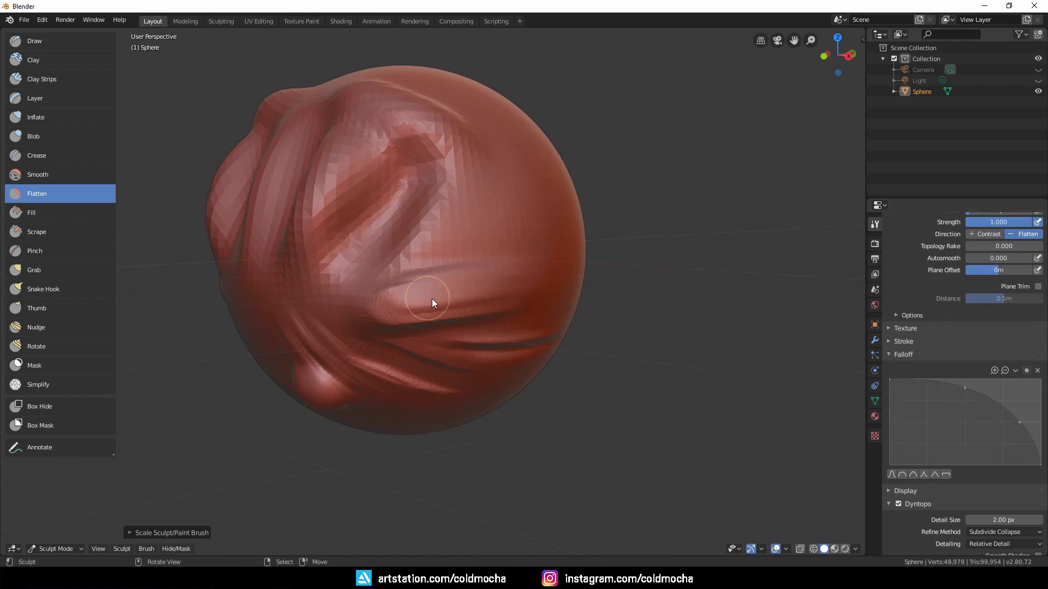
pyautogui.moveTo(504, 298)
pyautogui.mouseDown()
pyautogui.moveTo(517, 296)
pyautogui.moveTo(509, 287)
pyautogui.mouseUp()
pyautogui.moveTo(421, 283); pyautogui.dragTo(425, 286)
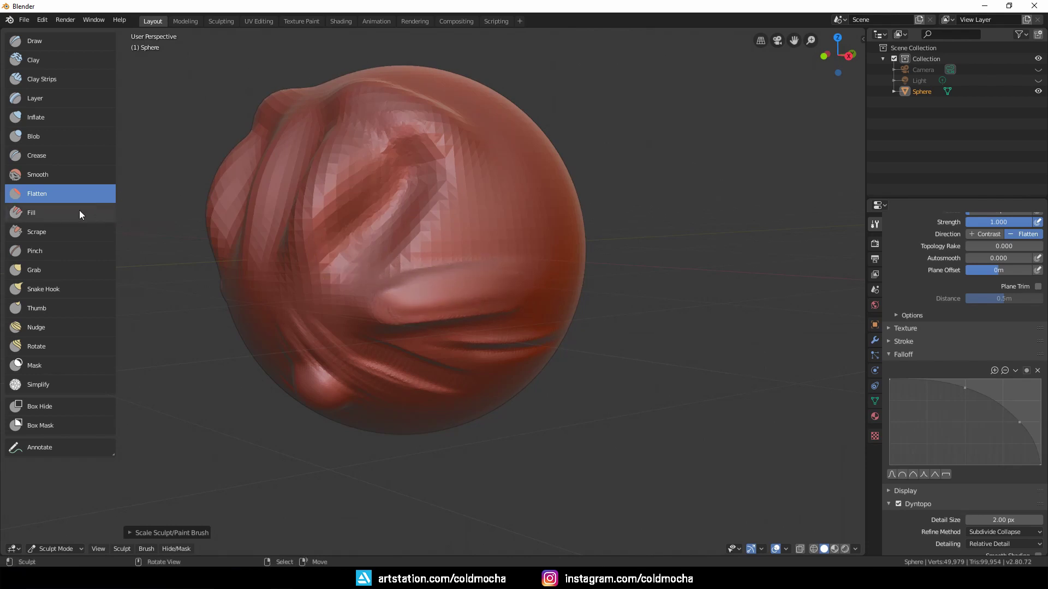
# Set up the Scrape brush with Constant falloff and strength 1.000
pyautogui.click(70, 231)
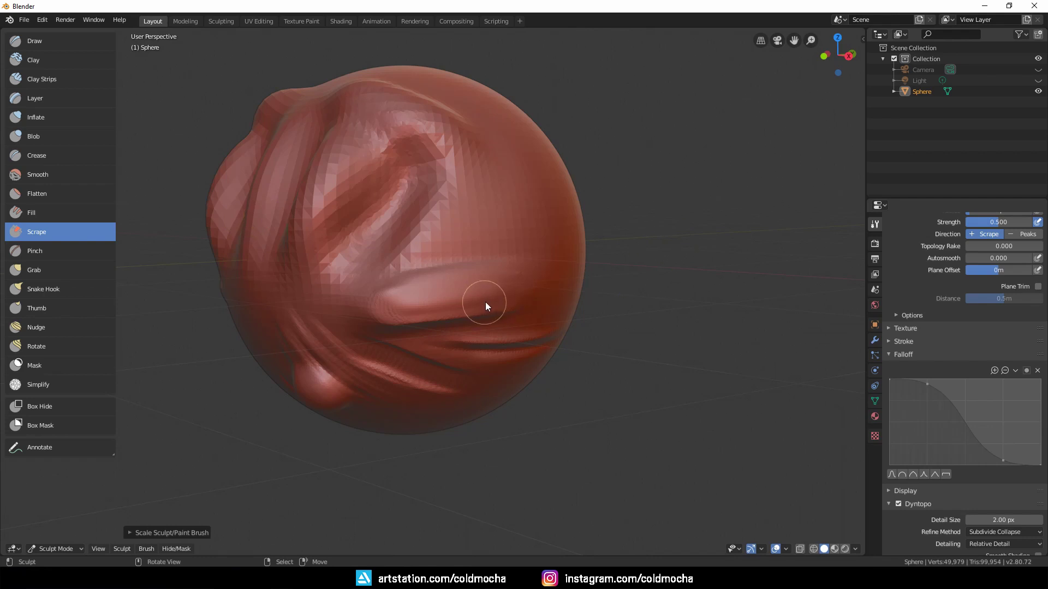
pyautogui.click(946, 475)
pyautogui.scroll(5, 928, 430)
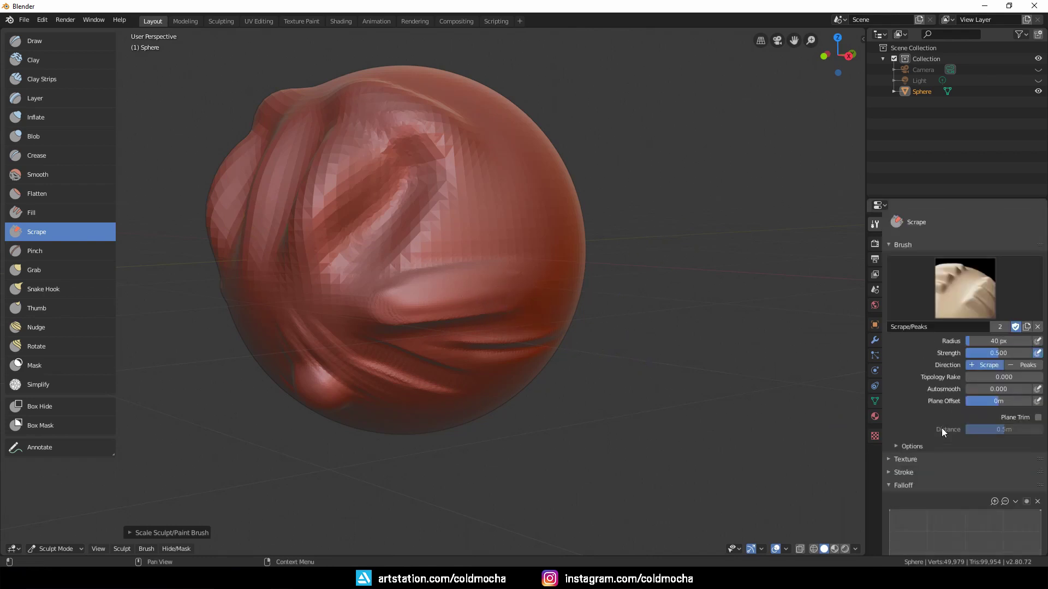
pyautogui.moveTo(996, 356); pyautogui.dragTo(1037, 356)
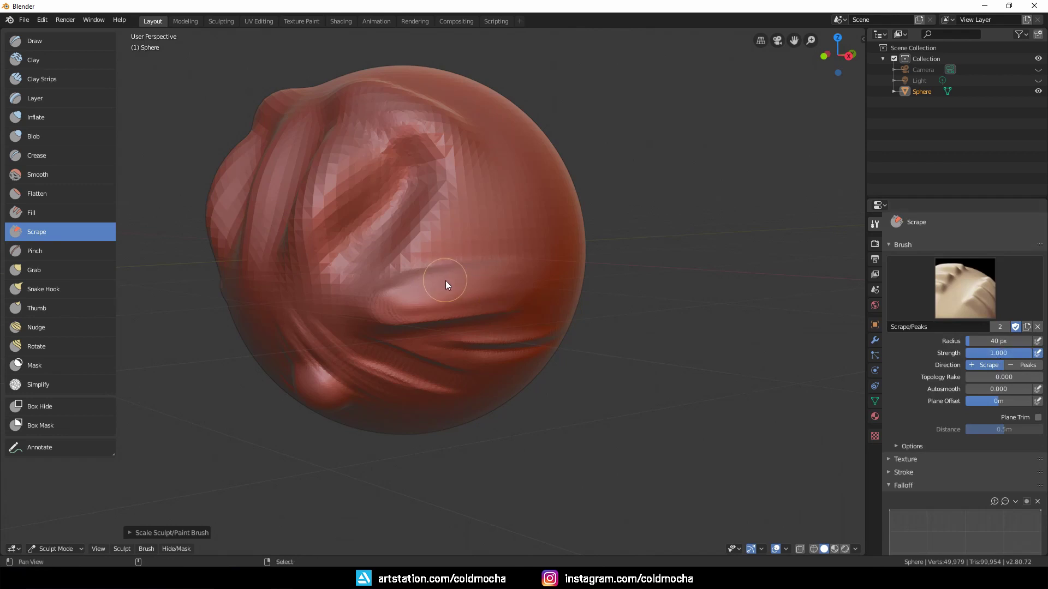
pyautogui.moveTo(443, 280); pyautogui.dragTo(563, 224, button='middle')
# Scrape down the sphere's surface and upper ridges, then reselect Flatten
pyautogui.moveTo(396, 300)
pyautogui.mouseDown()
pyautogui.moveTo(493, 273)
pyautogui.moveTo(406, 286)
pyautogui.moveTo(490, 230)
pyautogui.mouseUp()
pyautogui.moveTo(490, 231); pyautogui.dragTo(424, 211, button='middle')
pyautogui.moveTo(419, 223)
pyautogui.mouseDown()
pyautogui.moveTo(407, 204)
pyautogui.moveTo(369, 182)
pyautogui.moveTo(415, 222)
pyautogui.mouseUp()
pyautogui.moveTo(414, 222); pyautogui.dragTo(476, 236, button='middle')
pyautogui.moveTo(477, 236); pyautogui.dragTo(443, 198)
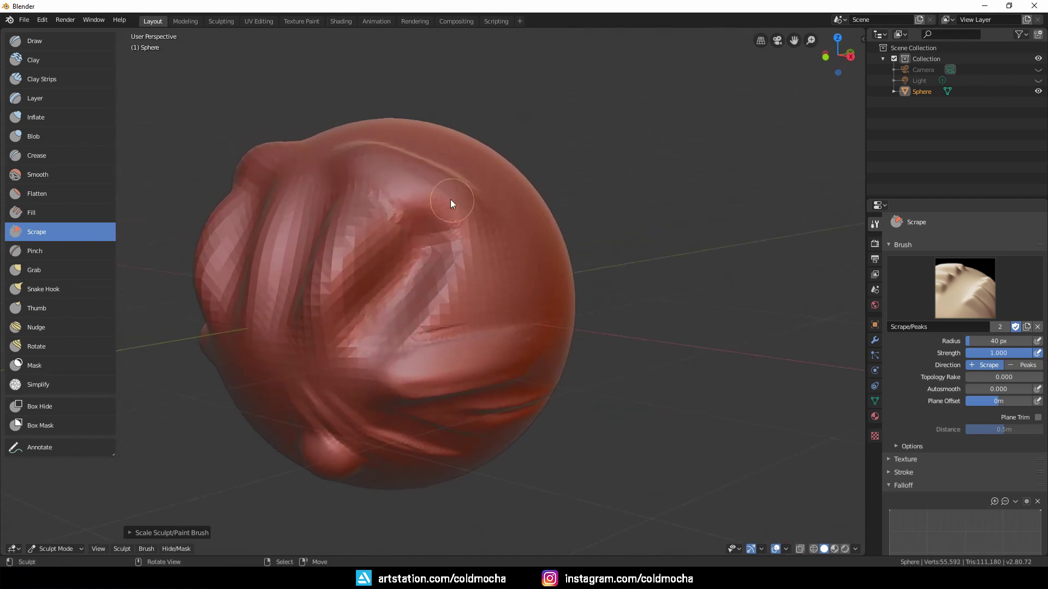
pyautogui.click(82, 192)
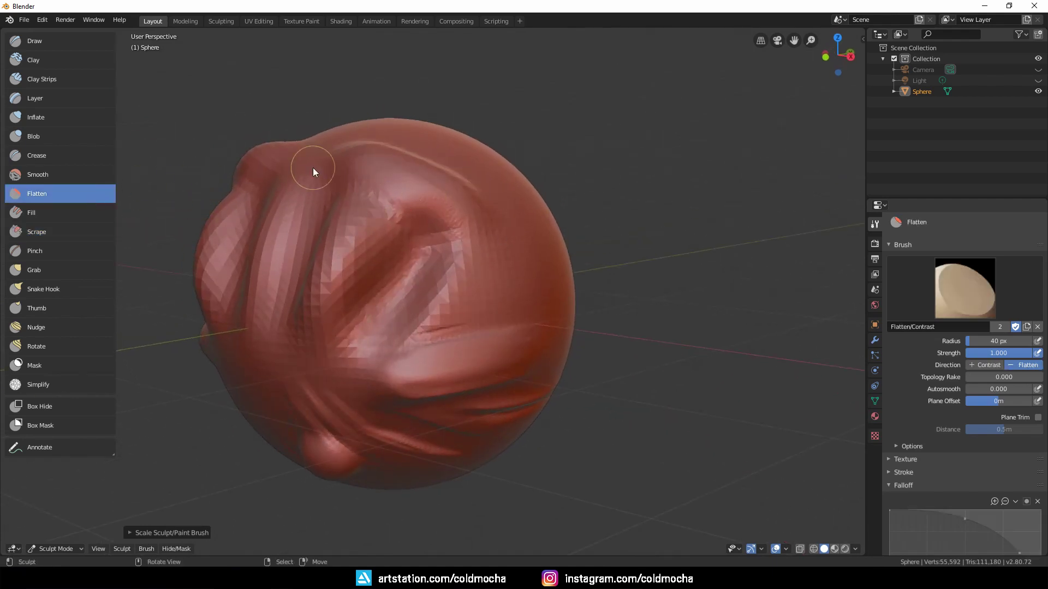
# Resize the Flatten brush to 78 px and flatten the area under it
pyautogui.scroll(-2, 467, 294)
pyautogui.press('f')
pyautogui.click(453, 282)
pyautogui.moveTo(453, 282)
pyautogui.mouseDown()
pyautogui.moveTo(443, 285)
pyautogui.moveTo(478, 313)
pyautogui.moveTo(423, 311)
pyautogui.moveTo(441, 306)
pyautogui.mouseUp()
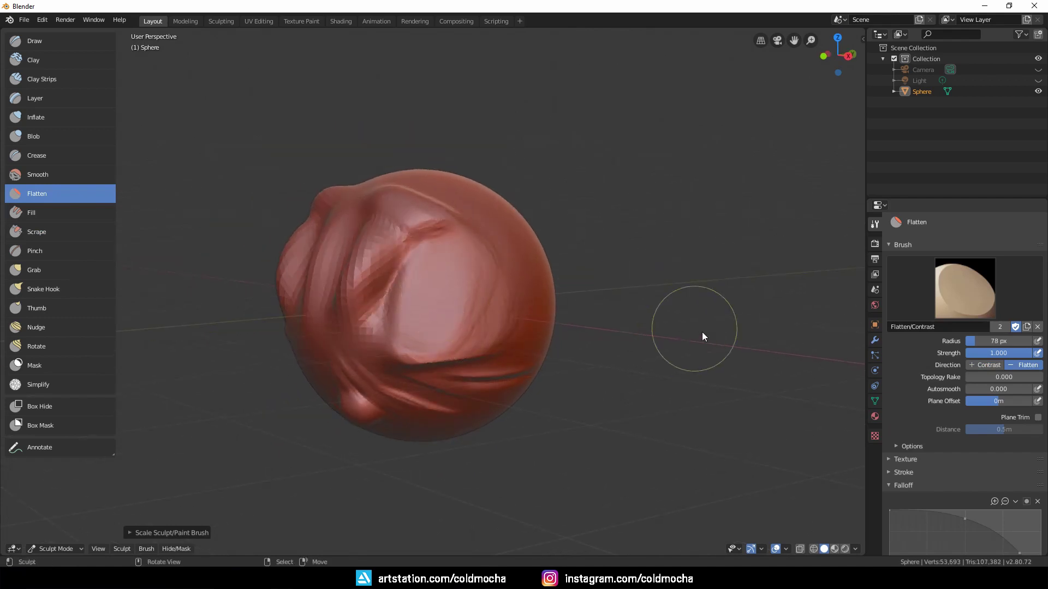
# Enable Original Normal in brush Options and plane a broad flat facet
pyautogui.scroll(-1, 971, 441)
pyautogui.click(897, 424)
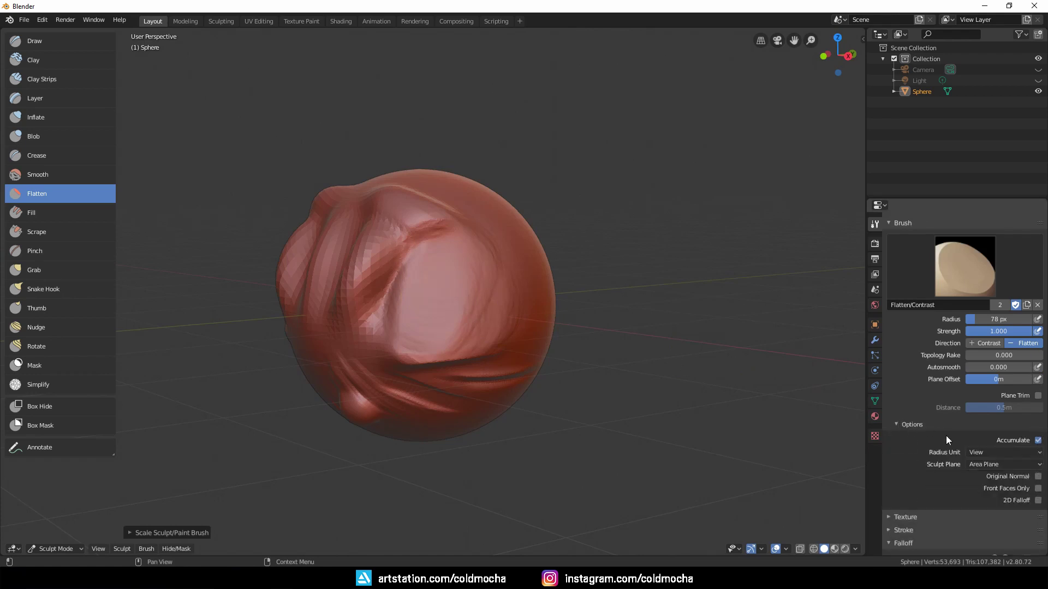
pyautogui.click(1029, 478)
pyautogui.moveTo(438, 292)
pyautogui.mouseDown()
pyautogui.moveTo(457, 276)
pyautogui.moveTo(469, 293)
pyautogui.moveTo(387, 293)
pyautogui.moveTo(464, 290)
pyautogui.moveTo(530, 231)
pyautogui.moveTo(404, 212)
pyautogui.moveTo(396, 256)
pyautogui.moveTo(491, 282)
pyautogui.moveTo(475, 290)
pyautogui.moveTo(432, 278)
pyautogui.mouseUp()
pyautogui.moveTo(433, 278); pyautogui.dragTo(393, 273, button='middle')
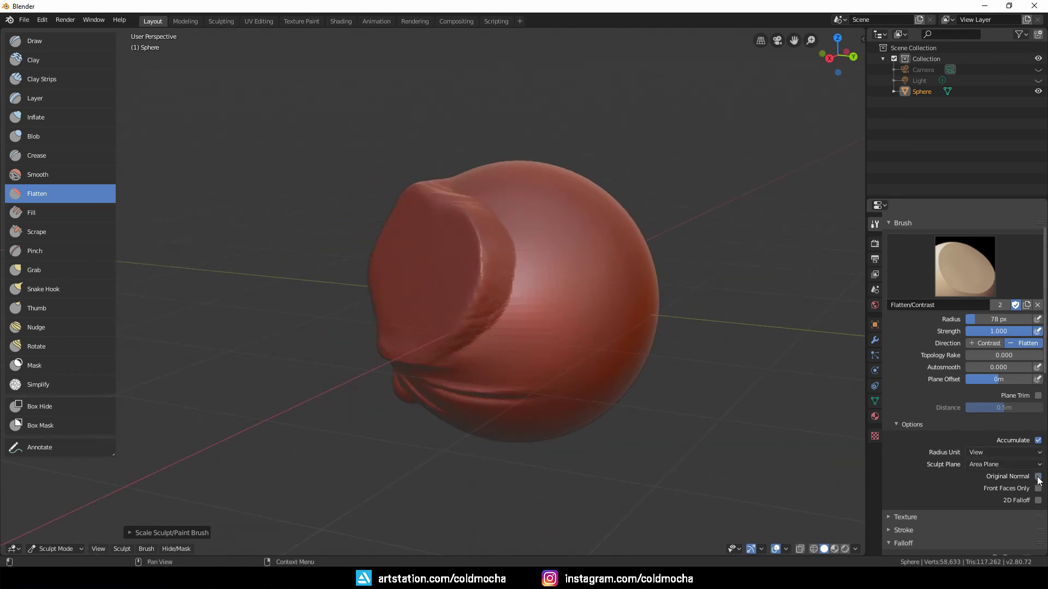
pyautogui.click(901, 425)
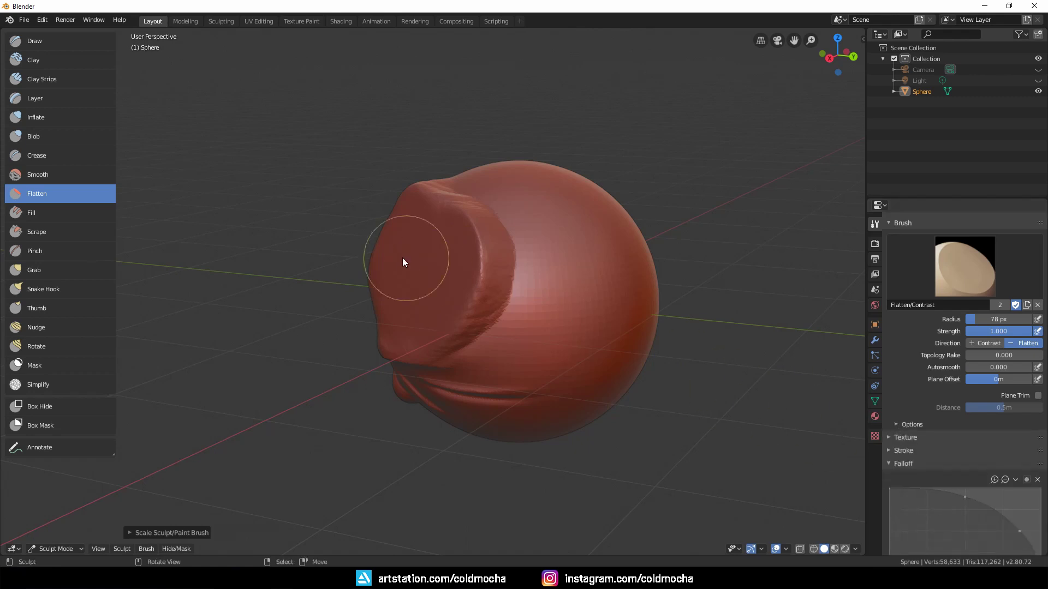
# Set the Pinch brush to a steep falloff, strength 1.0 and 32 px radius
pyautogui.click(75, 250)
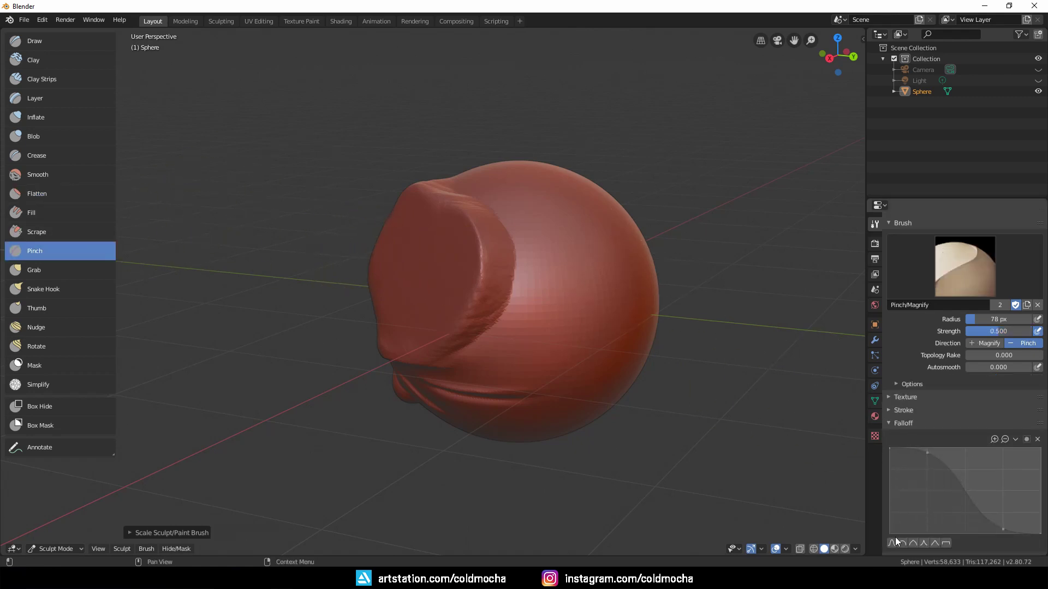
pyautogui.moveTo(927, 453); pyautogui.dragTo(926, 518)
pyautogui.moveTo(1006, 531); pyautogui.dragTo(976, 536)
pyautogui.moveTo(995, 333); pyautogui.dragTo(1028, 332)
pyautogui.press('f')
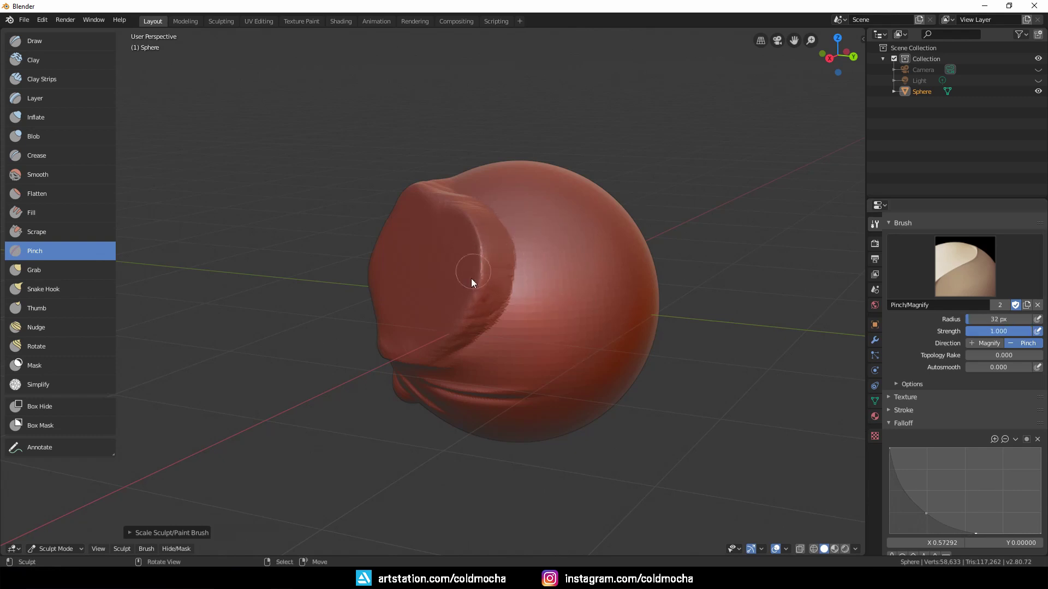
pyautogui.click(470, 287)
pyautogui.moveTo(469, 287); pyautogui.dragTo(512, 286, button='middle')
# Pinch along the plateau's crease into a crisp, tight edge
pyautogui.scroll(4, 512, 286)
pyautogui.moveTo(567, 234)
pyautogui.mouseDown(button='middle')
pyautogui.moveTo(511, 243)
pyautogui.moveTo(513, 223)
pyautogui.moveTo(508, 247)
pyautogui.mouseUp(button='middle')
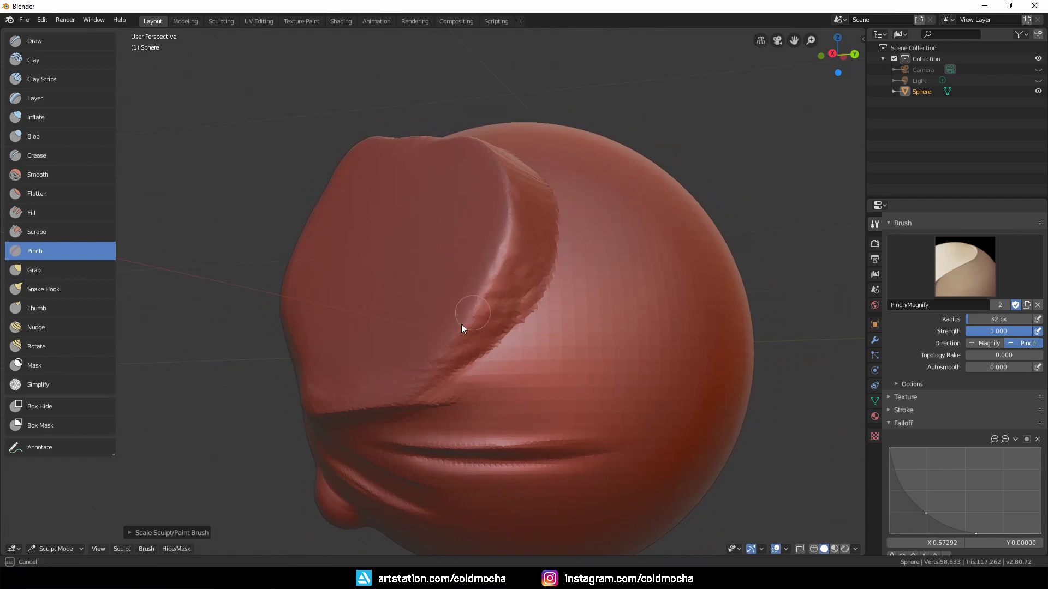
pyautogui.moveTo(462, 326); pyautogui.dragTo(467, 304)
pyautogui.moveTo(504, 199)
pyautogui.mouseDown()
pyautogui.moveTo(508, 249)
pyautogui.moveTo(443, 346)
pyautogui.moveTo(499, 268)
pyautogui.moveTo(503, 174)
pyautogui.moveTo(515, 233)
pyautogui.mouseUp()
pyautogui.moveTo(516, 234)
pyautogui.mouseDown(button='middle')
pyautogui.moveTo(530, 234)
pyautogui.moveTo(481, 293)
pyautogui.moveTo(464, 288)
pyautogui.moveTo(444, 326)
pyautogui.mouseUp(button='middle')
pyautogui.moveTo(444, 326)
pyautogui.mouseDown()
pyautogui.moveTo(401, 340)
pyautogui.moveTo(544, 353)
pyautogui.moveTo(360, 342)
pyautogui.moveTo(494, 345)
pyautogui.moveTo(376, 327)
pyautogui.mouseUp()
pyautogui.moveTo(377, 327)
pyautogui.mouseDown(button='middle')
pyautogui.moveTo(509, 293)
pyautogui.moveTo(453, 287)
pyautogui.mouseUp(button='middle')
# Pull bulges from the top and left side with an enlarged Grab brush
pyautogui.click(57, 269)
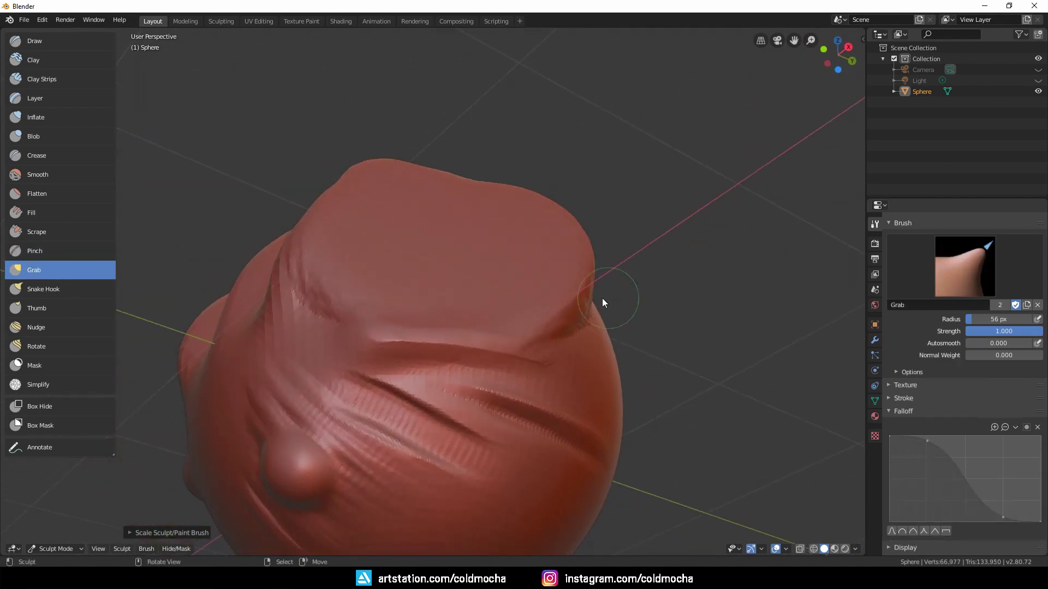
pyautogui.moveTo(573, 305)
pyautogui.mouseDown(button='middle')
pyautogui.moveTo(529, 306)
pyautogui.moveTo(529, 252)
pyautogui.moveTo(484, 284)
pyautogui.moveTo(483, 306)
pyautogui.mouseUp(button='middle')
pyautogui.press('f')
pyautogui.click(606, 275)
pyautogui.moveTo(511, 306)
pyautogui.mouseDown()
pyautogui.moveTo(559, 290)
pyautogui.moveTo(519, 308)
pyautogui.mouseUp()
pyautogui.moveTo(519, 308); pyautogui.dragTo(423, 311, button='middle')
pyautogui.moveTo(423, 311)
pyautogui.mouseDown()
pyautogui.moveTo(401, 307)
pyautogui.moveTo(468, 304)
pyautogui.mouseUp()
pyautogui.moveTo(467, 304)
pyautogui.mouseDown(button='middle')
pyautogui.moveTo(563, 304)
pyautogui.moveTo(482, 299)
pyautogui.moveTo(475, 279)
pyautogui.mouseUp(button='middle')
pyautogui.moveTo(474, 279)
pyautogui.mouseDown()
pyautogui.moveTo(475, 244)
pyautogui.moveTo(479, 273)
pyautogui.moveTo(502, 280)
pyautogui.mouseUp()
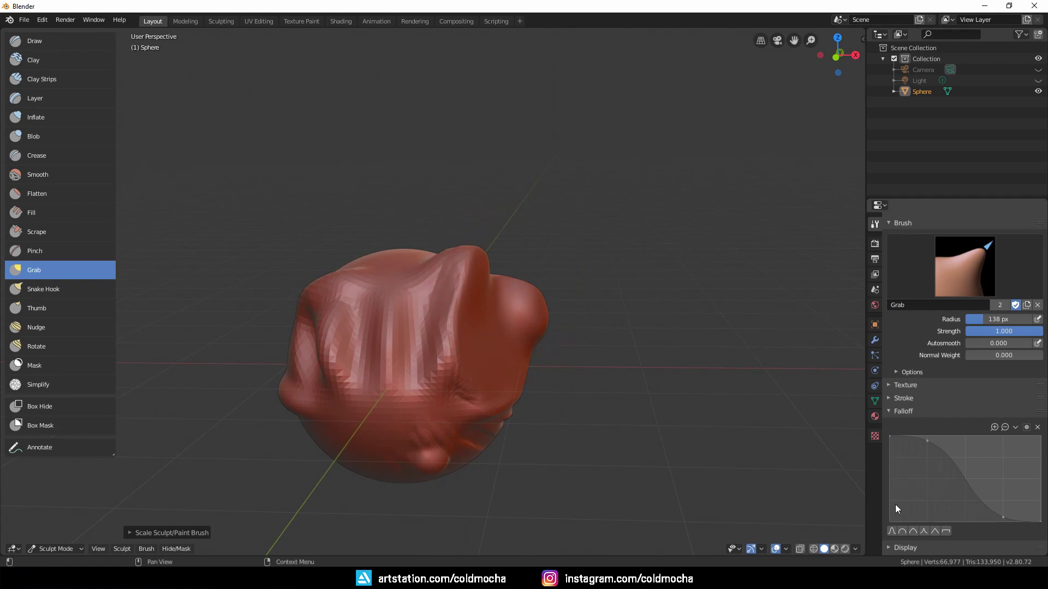
# Pull a round side lump using Sphere falloff at 89 px radius
pyautogui.click(903, 532)
pyautogui.scroll(3, 491, 292)
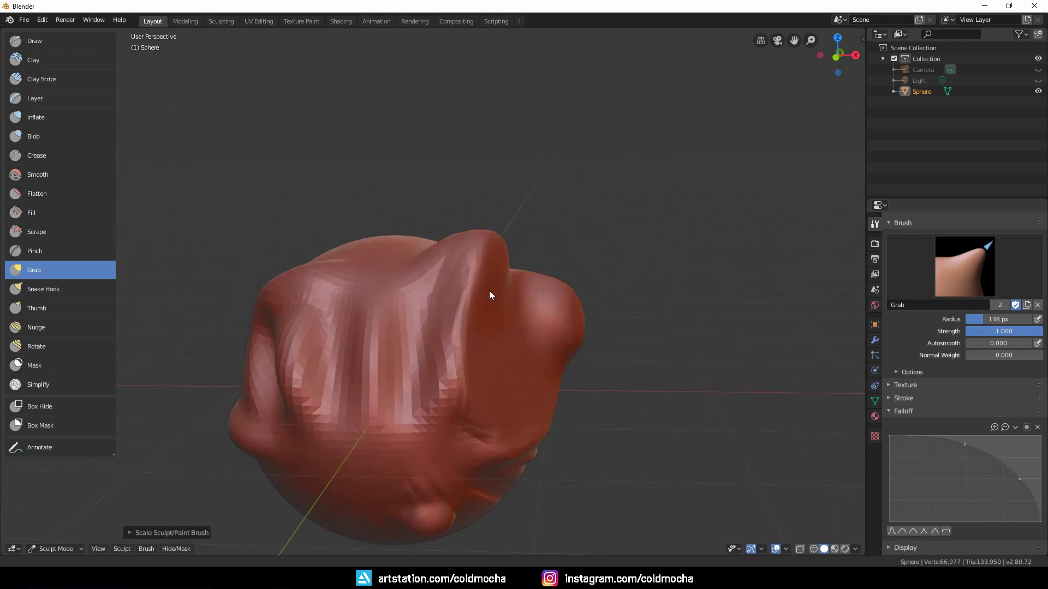
pyautogui.press('f')
pyautogui.click(512, 348)
pyautogui.moveTo(516, 338)
pyautogui.mouseDown()
pyautogui.moveTo(556, 330)
pyautogui.moveTo(482, 337)
pyautogui.moveTo(487, 306)
pyautogui.moveTo(508, 322)
pyautogui.mouseUp()
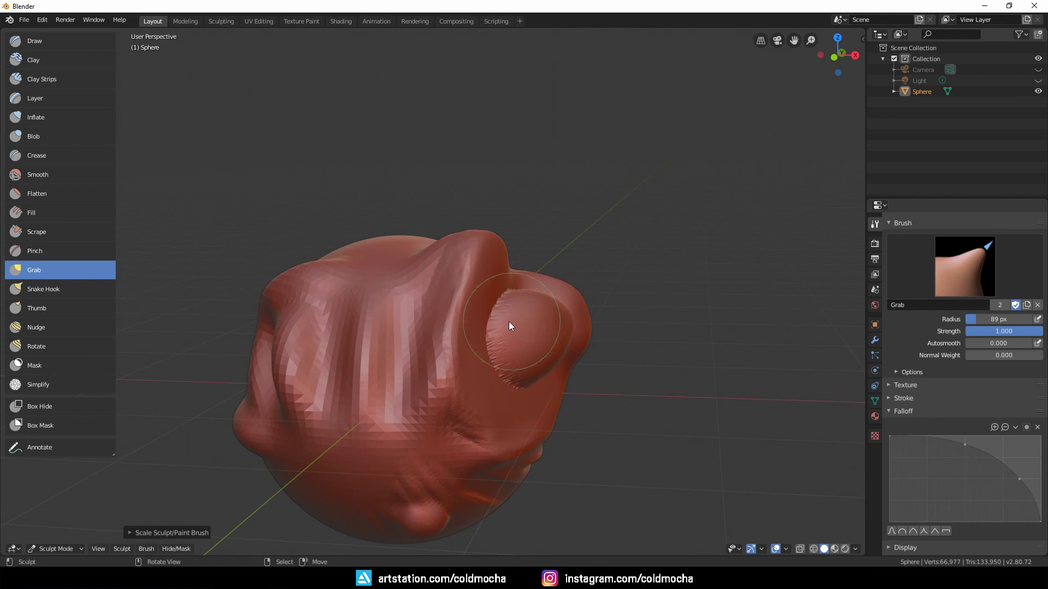
# Pull a cylindrical column from the top with Constant falloff, then restore Smooth
pyautogui.click(945, 531)
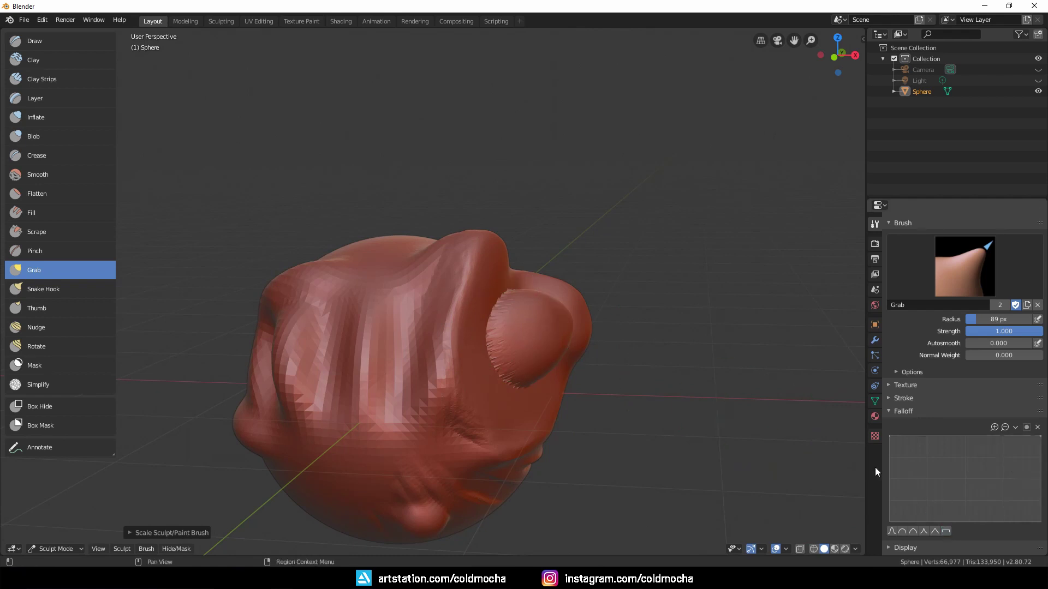
pyautogui.moveTo(614, 325)
pyautogui.mouseDown(button='middle')
pyautogui.moveTo(490, 368)
pyautogui.moveTo(442, 347)
pyautogui.moveTo(491, 338)
pyautogui.mouseUp(button='middle')
pyautogui.moveTo(520, 336); pyautogui.dragTo(528, 295)
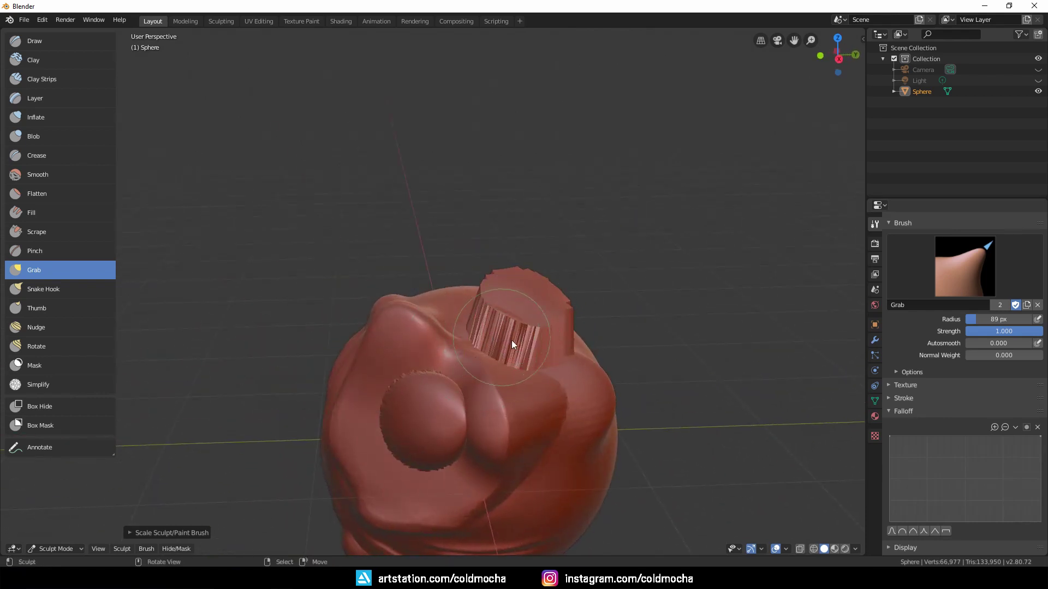
pyautogui.click(893, 532)
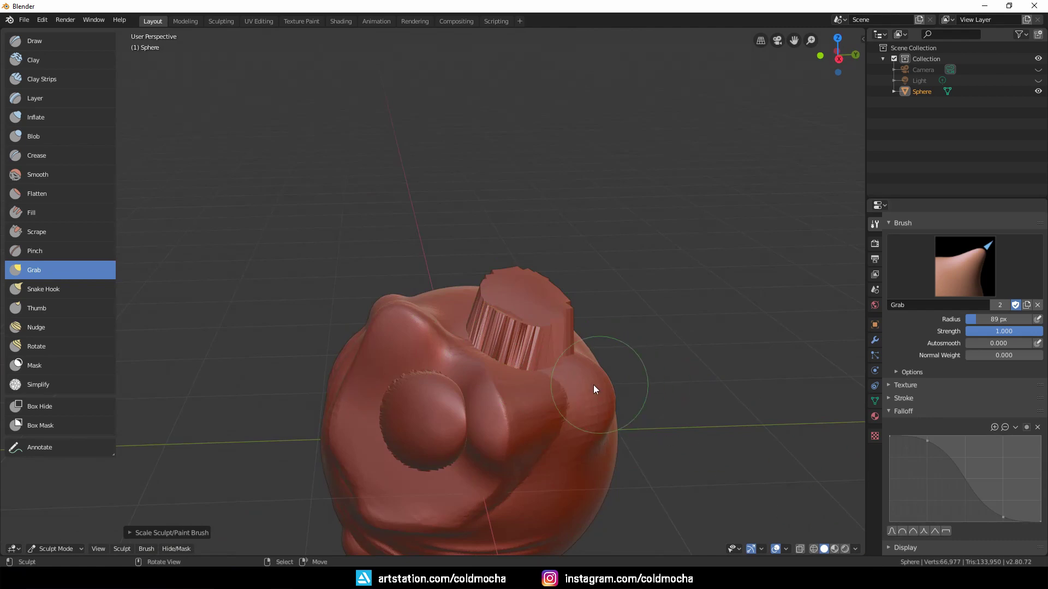
# Pull the bump out into a long tail with the Snake Hook brush
pyautogui.click(64, 290)
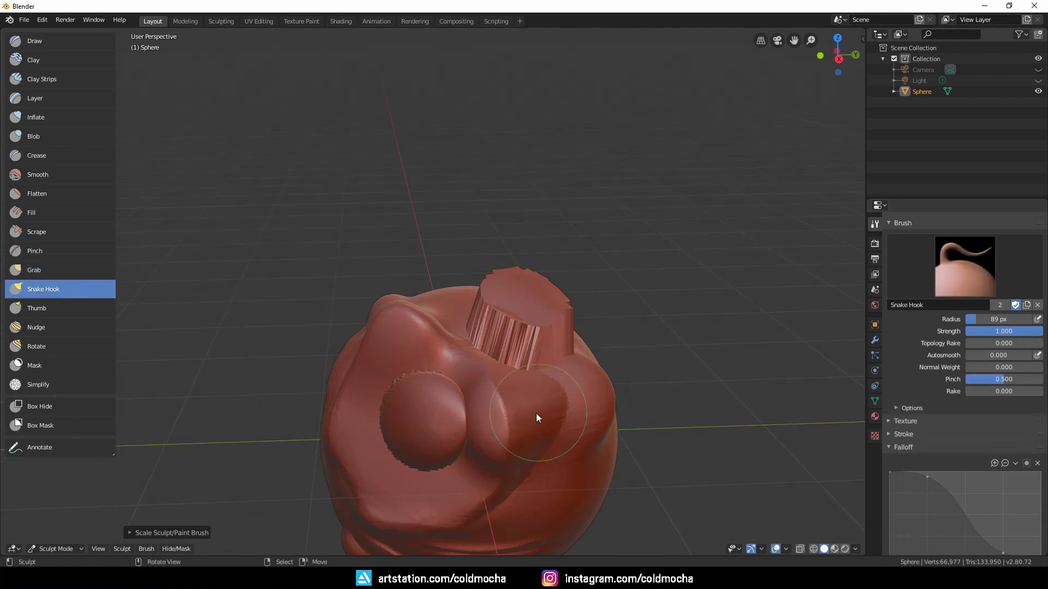
pyautogui.moveTo(430, 406); pyautogui.dragTo(497, 380, button='middle')
pyautogui.moveTo(497, 380)
pyautogui.mouseDown()
pyautogui.moveTo(563, 346)
pyautogui.moveTo(671, 334)
pyautogui.moveTo(684, 285)
pyautogui.moveTo(656, 260)
pyautogui.moveTo(686, 227)
pyautogui.moveTo(739, 226)
pyautogui.mouseUp()
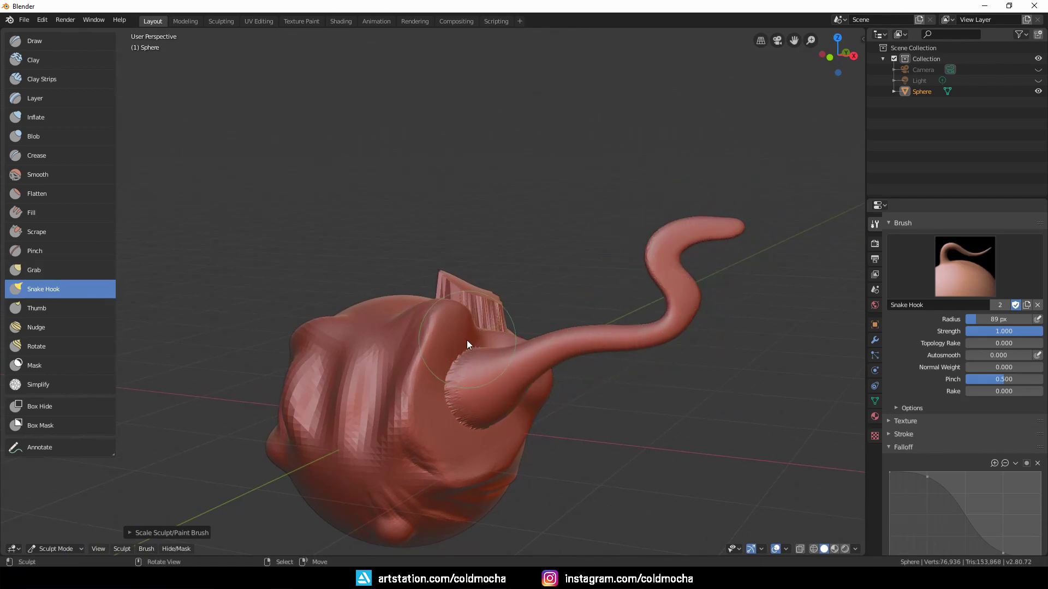
# Curl the tentacle tip using the Rotate brush at 78 px
pyautogui.click(55, 346)
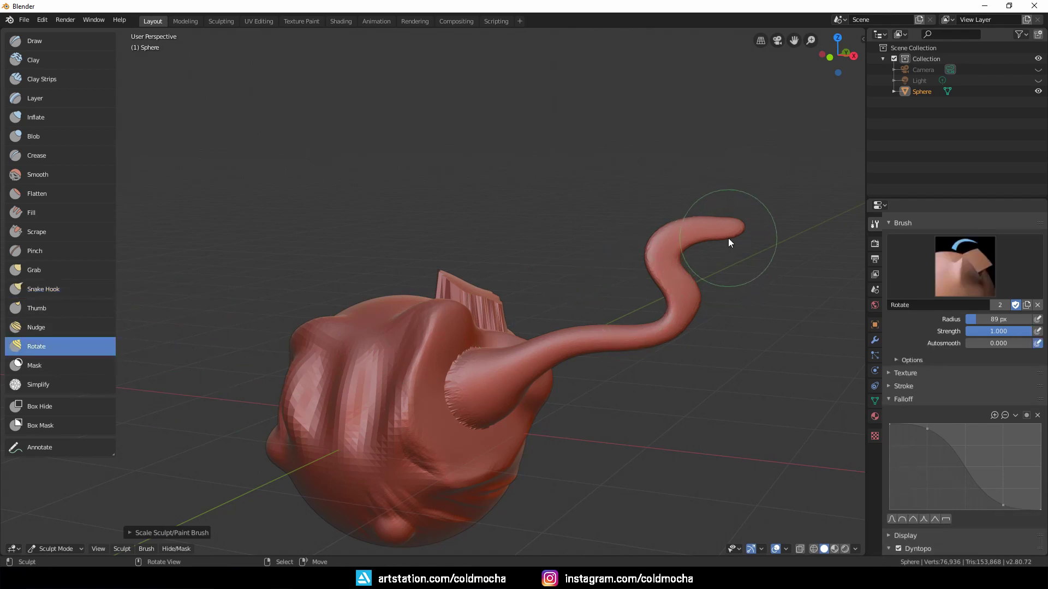
pyautogui.press(']')
pyautogui.press(']')
pyautogui.press('[')
pyautogui.press('[')
pyautogui.press('[')
pyautogui.moveTo(727, 221); pyautogui.dragTo(713, 207)
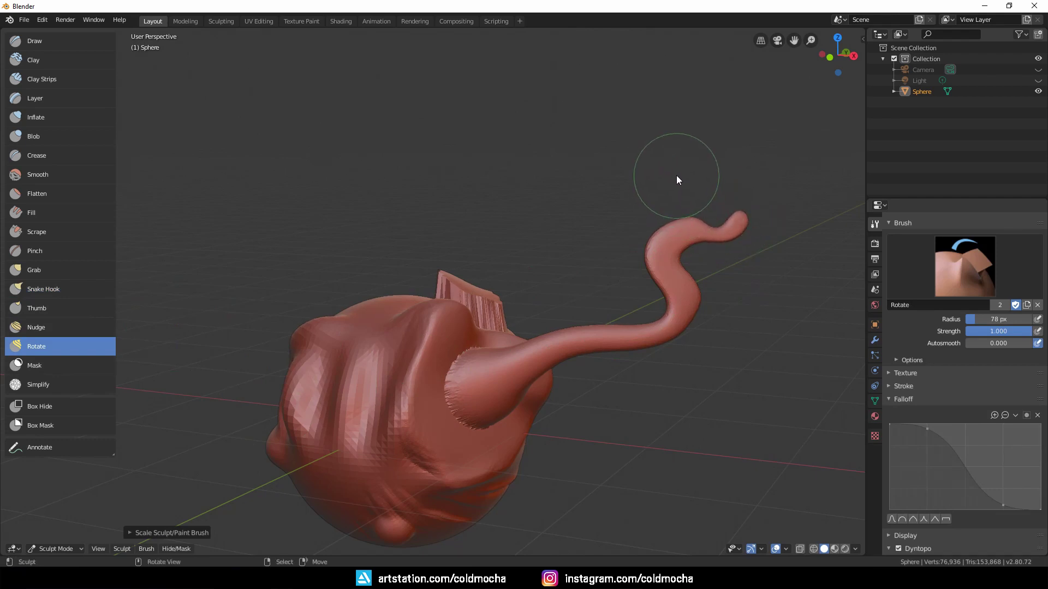
# Paint a mask oval on the blob's side with Constant falloff
pyautogui.click(67, 365)
pyautogui.moveTo(434, 384)
pyautogui.keyDown('ctrl'); pyautogui.mouseDown(button='middle')
pyautogui.moveTo(451, 299)
pyautogui.moveTo(454, 316)
pyautogui.moveTo(409, 286)
pyautogui.moveTo(447, 362)
pyautogui.mouseUp(button='middle'); pyautogui.keyUp('ctrl')
pyautogui.moveTo(446, 362)
pyautogui.mouseDown()
pyautogui.moveTo(475, 364)
pyautogui.moveTo(428, 336)
pyautogui.moveTo(477, 375)
pyautogui.moveTo(420, 364)
pyautogui.moveTo(435, 338)
pyautogui.moveTo(491, 377)
pyautogui.mouseUp()
pyautogui.click(947, 531)
pyautogui.moveTo(484, 357); pyautogui.dragTo(451, 349, button='middle')
pyautogui.moveTo(451, 349)
pyautogui.mouseDown()
pyautogui.moveTo(449, 327)
pyautogui.moveTo(501, 371)
pyautogui.moveTo(439, 370)
pyautogui.moveTo(469, 323)
pyautogui.moveTo(525, 343)
pyautogui.mouseUp()
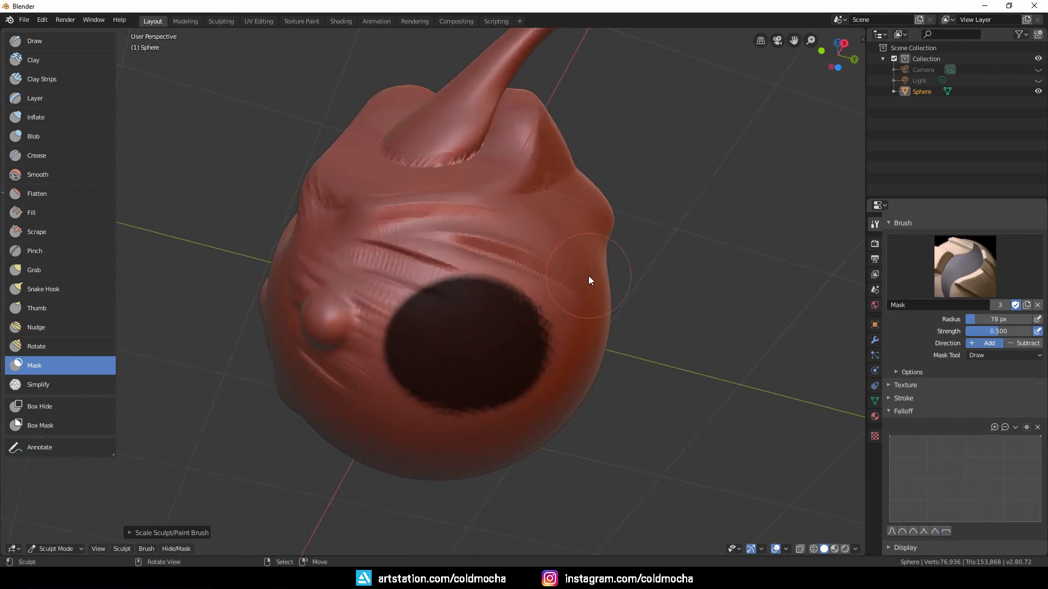
# Invert the mask and build up Clay Strips inside the oval
pyautogui.click(41, 79)
pyautogui.moveTo(466, 280)
pyautogui.mouseDown()
pyautogui.moveTo(561, 317)
pyautogui.moveTo(550, 318)
pyautogui.moveTo(544, 388)
pyautogui.moveTo(511, 399)
pyautogui.moveTo(374, 323)
pyautogui.moveTo(414, 276)
pyautogui.moveTo(507, 275)
pyautogui.moveTo(380, 306)
pyautogui.moveTo(388, 332)
pyautogui.mouseUp()
pyautogui.hotkey('ctrl', 'i')
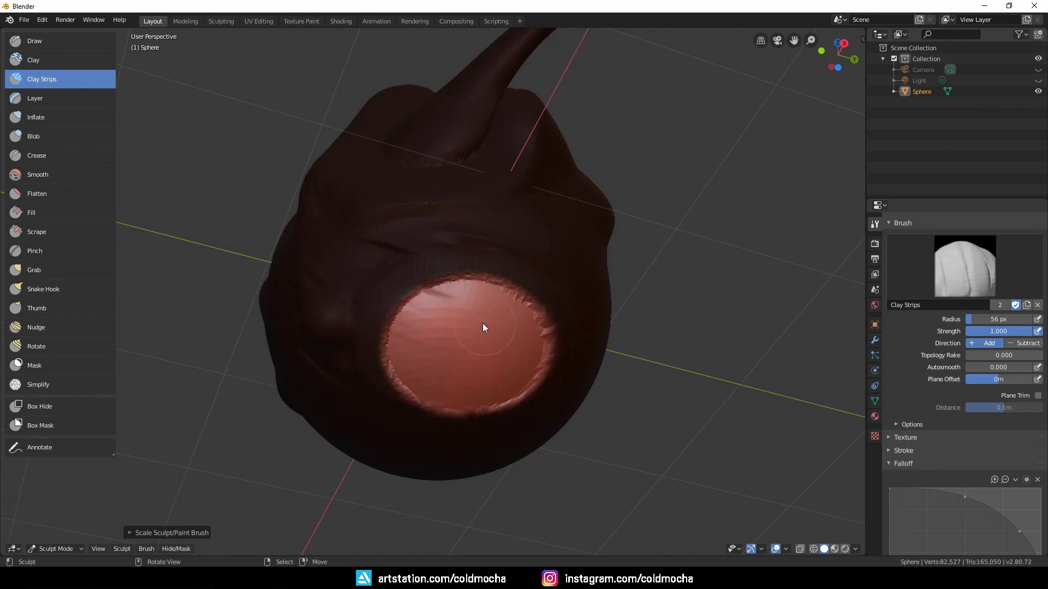
pyautogui.moveTo(472, 327)
pyautogui.mouseDown()
pyautogui.moveTo(444, 342)
pyautogui.moveTo(502, 275)
pyautogui.moveTo(417, 403)
pyautogui.moveTo(514, 287)
pyautogui.moveTo(513, 319)
pyautogui.moveTo(440, 407)
pyautogui.mouseUp()
pyautogui.moveTo(441, 407)
pyautogui.mouseDown(button='middle')
pyautogui.moveTo(504, 349)
pyautogui.moveTo(526, 310)
pyautogui.mouseUp(button='middle')
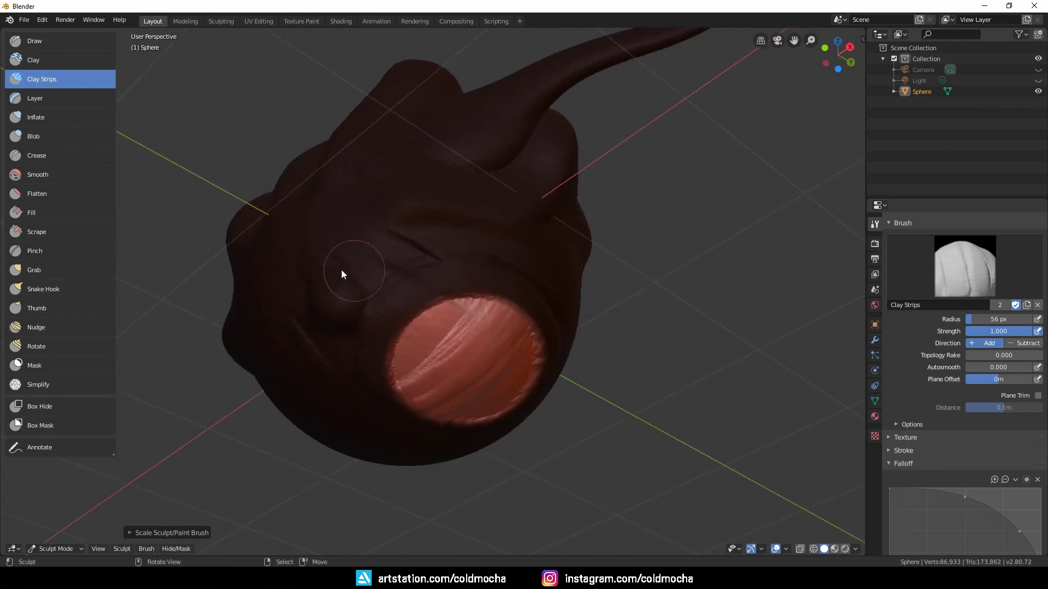
# Grab the oval out into a tongue-like bulge, then clear the mask with Alt+M
pyautogui.press('g')
pyautogui.press('f')
pyautogui.click(555, 338)
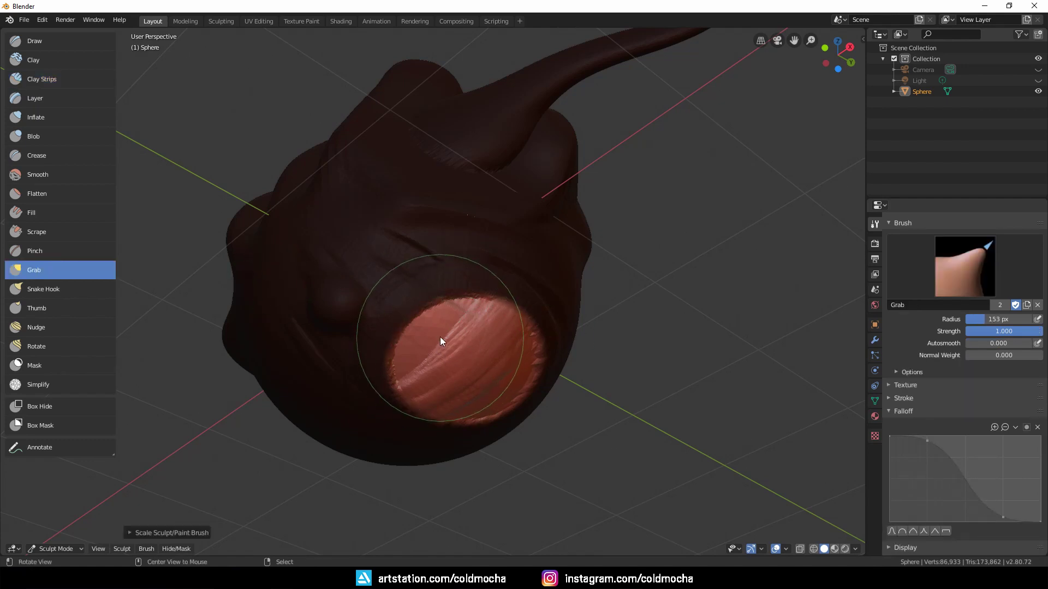
pyautogui.moveTo(440, 338); pyautogui.dragTo(466, 355, button='middle')
pyautogui.moveTo(465, 355); pyautogui.dragTo(532, 428)
pyautogui.moveTo(532, 427)
pyautogui.mouseDown(button='middle')
pyautogui.moveTo(503, 369)
pyautogui.moveTo(445, 354)
pyautogui.moveTo(480, 316)
pyautogui.moveTo(424, 332)
pyautogui.moveTo(420, 346)
pyautogui.moveTo(463, 348)
pyautogui.mouseUp(button='middle')
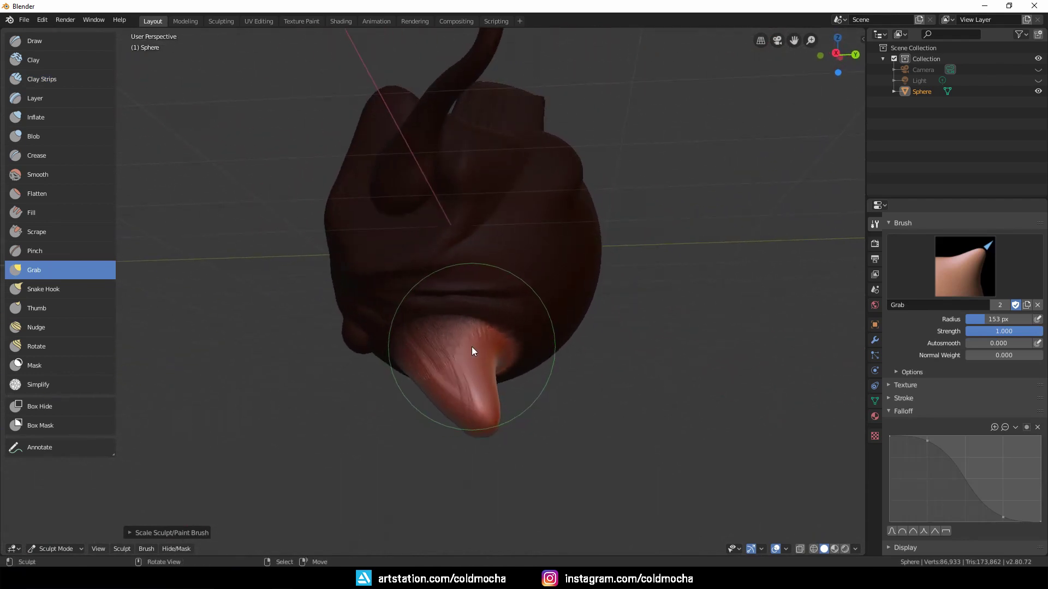
pyautogui.hotkey('alt', 'm')
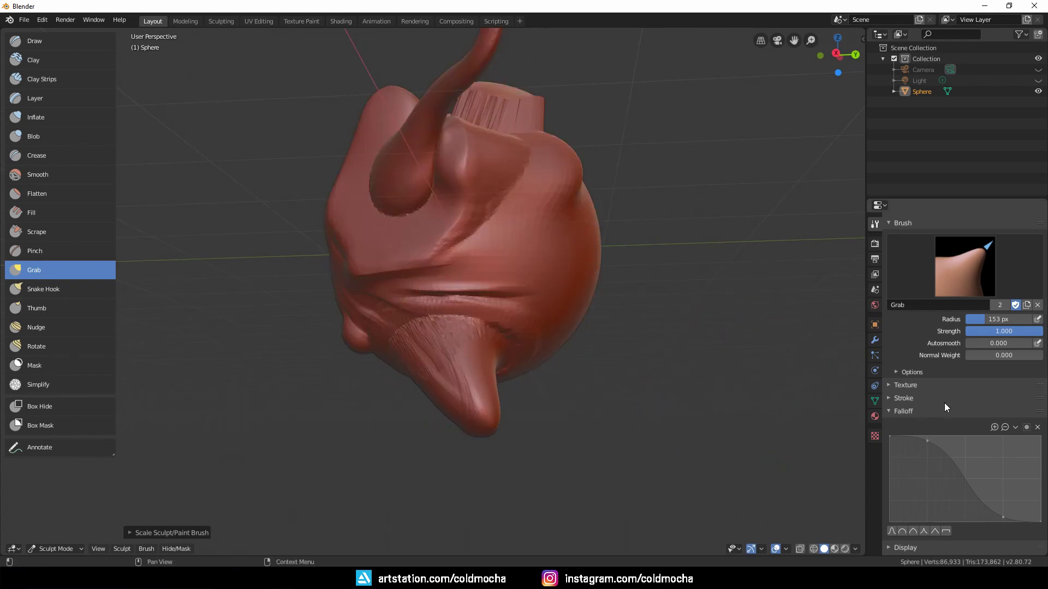
# Symmetrize the sculpt from +X to -X and orbit to check both sides
pyautogui.scroll(-10, 970, 412)
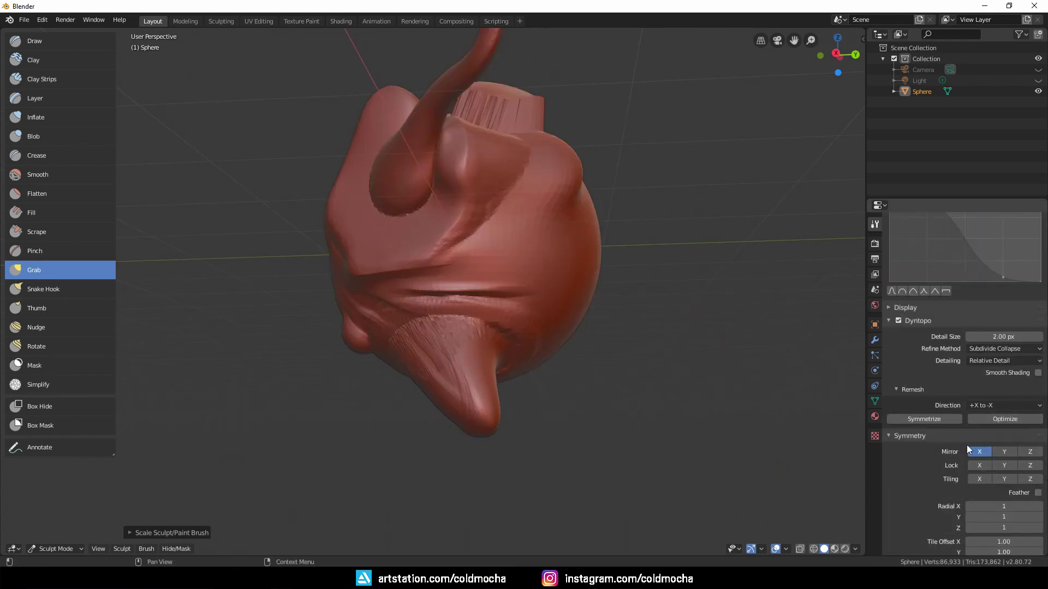
pyautogui.click(927, 420)
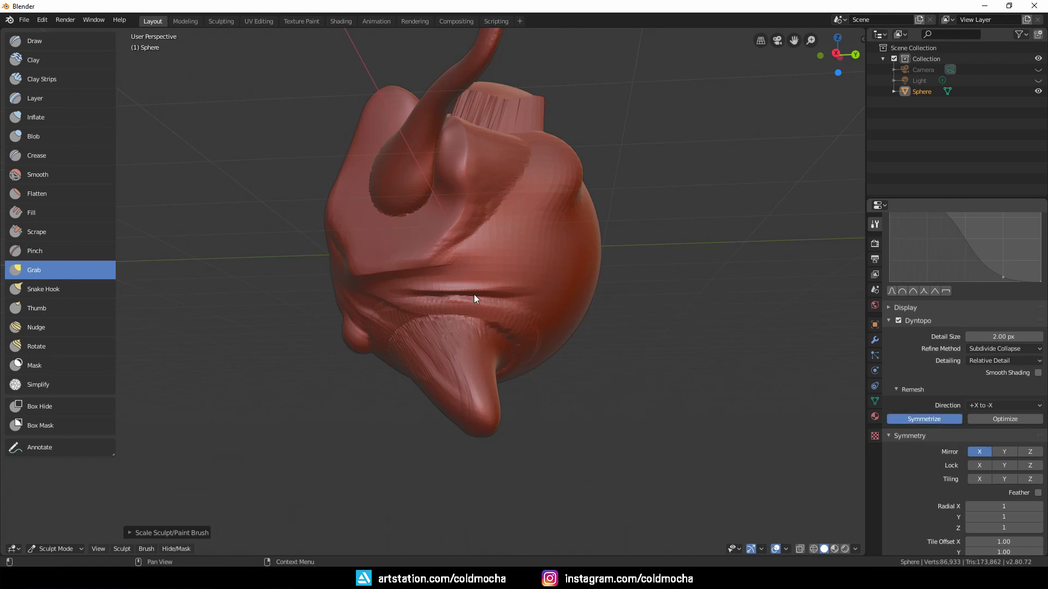
pyautogui.moveTo(450, 303)
pyautogui.mouseDown(button='middle')
pyautogui.moveTo(410, 266)
pyautogui.moveTo(526, 279)
pyautogui.mouseUp(button='middle')
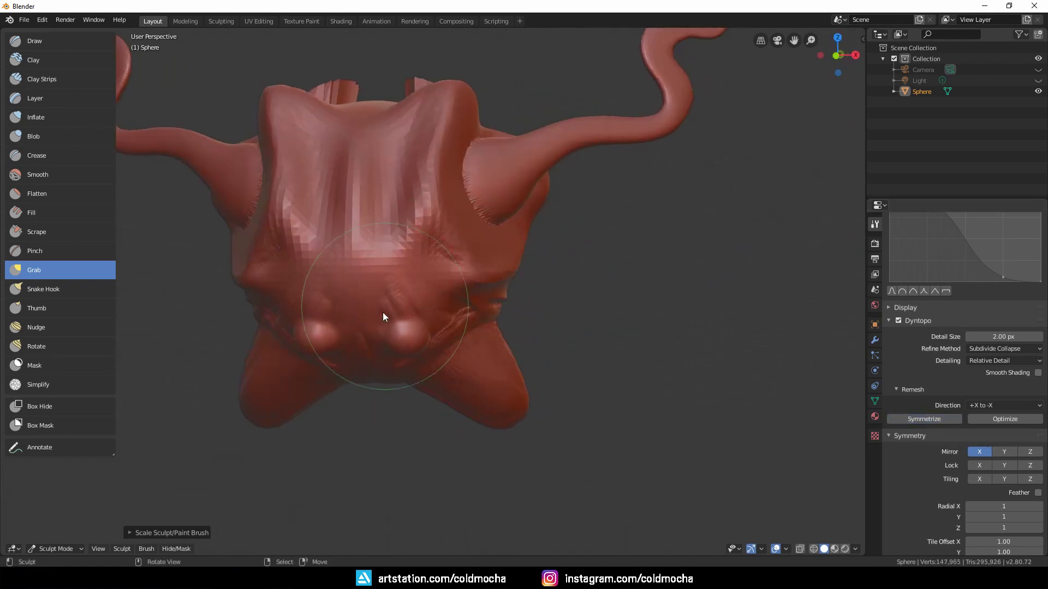
pyautogui.scroll(-3, 381, 315)
pyautogui.moveTo(358, 312); pyautogui.dragTo(322, 319, button='middle')
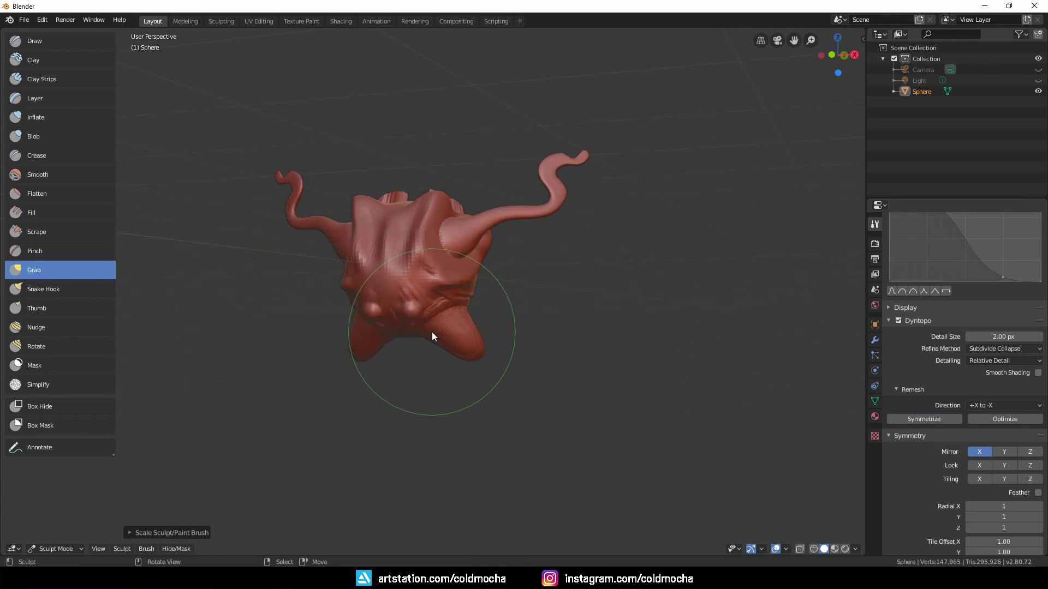
# Switch to Object Mode and delete the sculpted blob
pyautogui.click(55, 548)
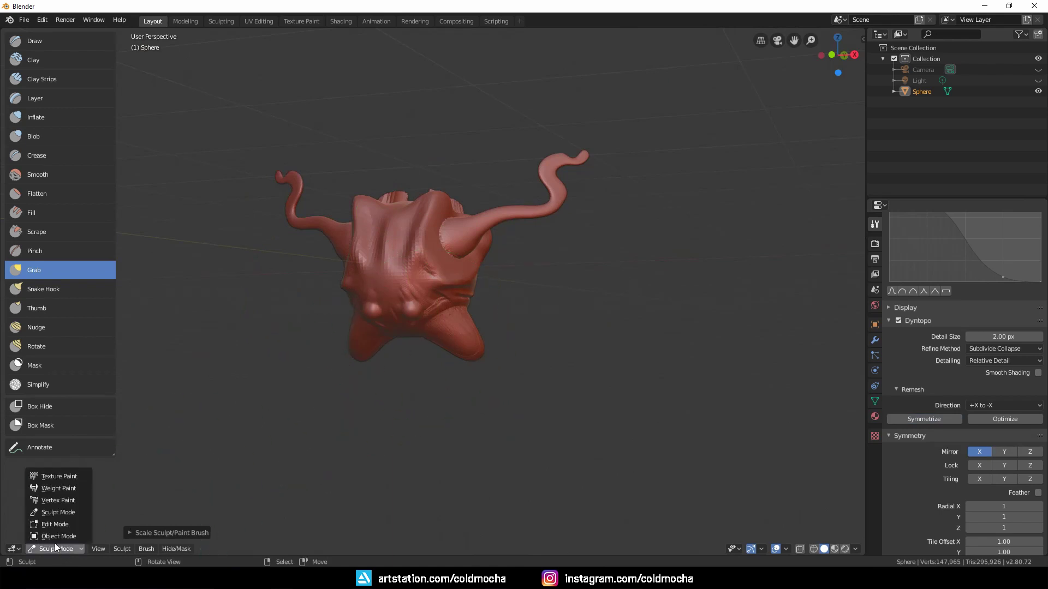
pyautogui.press('Return')
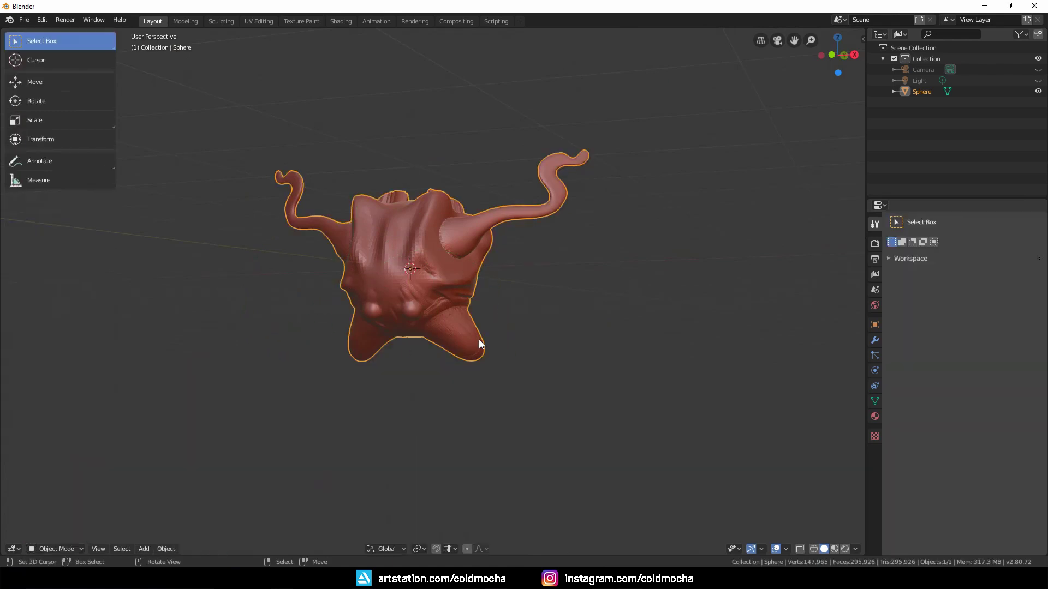
pyautogui.press('x')
pyautogui.click(502, 296)
# Add a UV Sphere and apply a Ctrl+2 Subdivision modifier to it
pyautogui.hotkey('shift', 'a')
pyautogui.moveTo(502, 295)
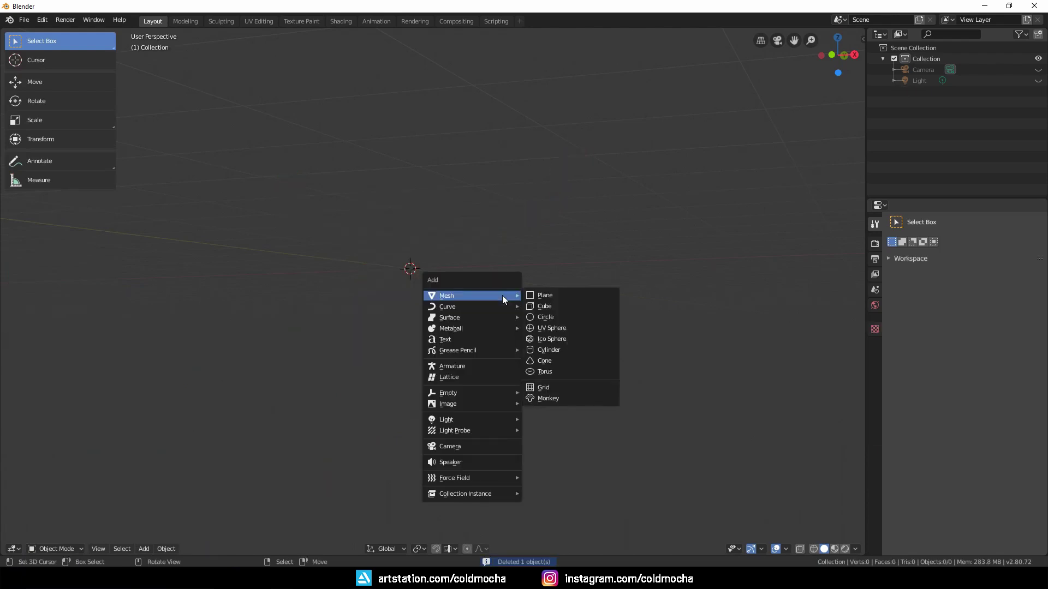
pyautogui.click(574, 329)
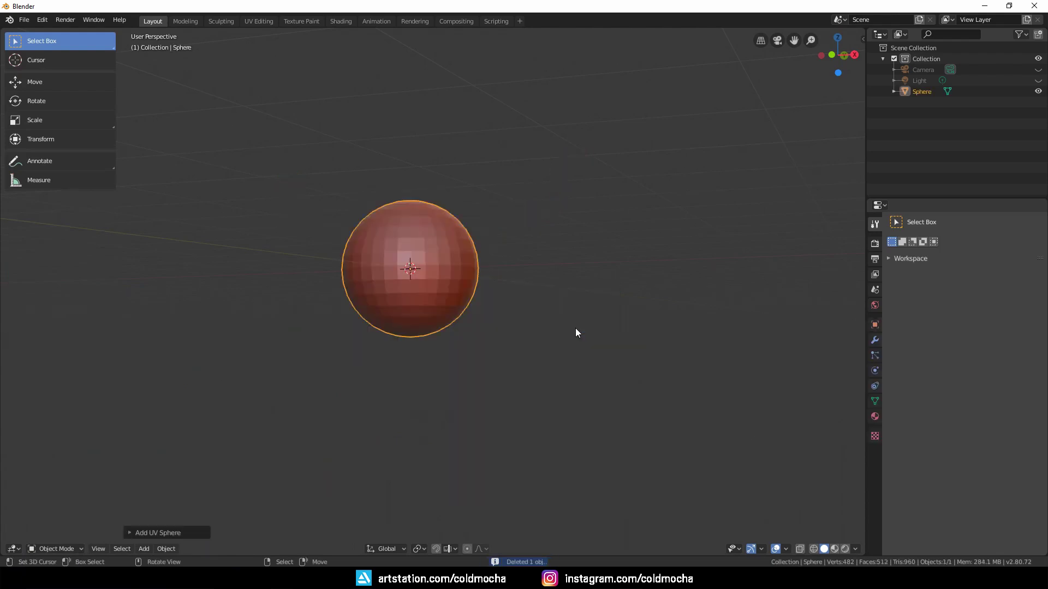
pyautogui.hotkey('ctrl', '2')
pyautogui.click(875, 341)
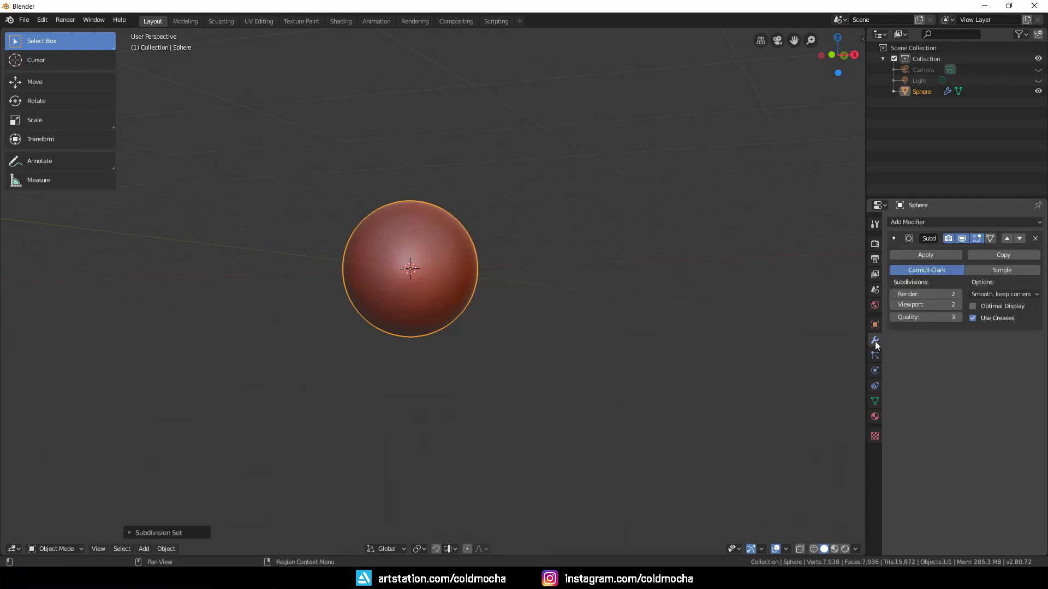
pyautogui.click(925, 255)
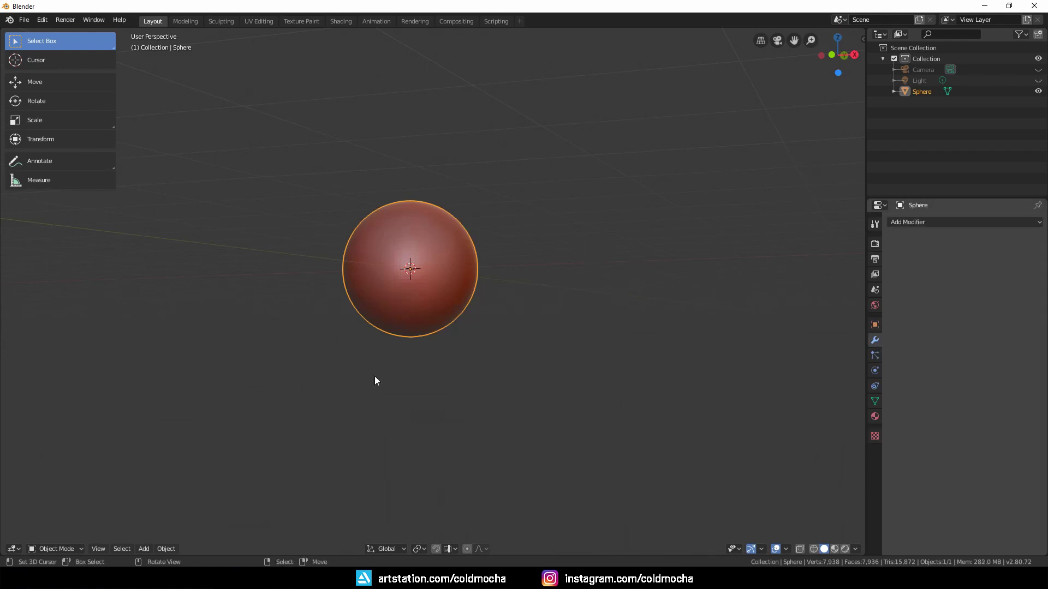
# Put the new sphere into Sculpt Mode and show the active brush settings
pyautogui.click(53, 549)
pyautogui.click(55, 511)
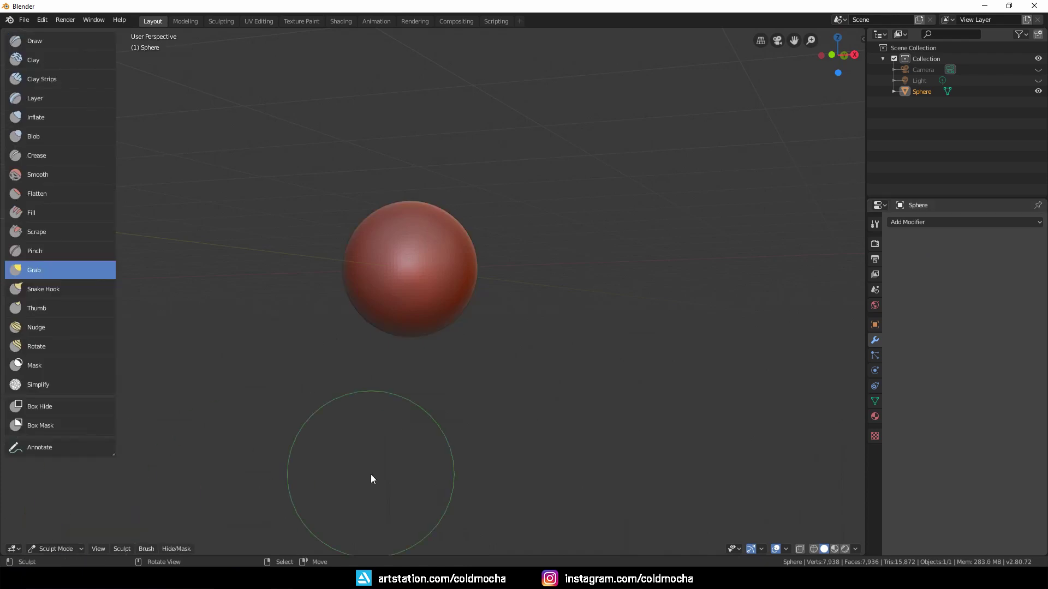
pyautogui.click(873, 226)
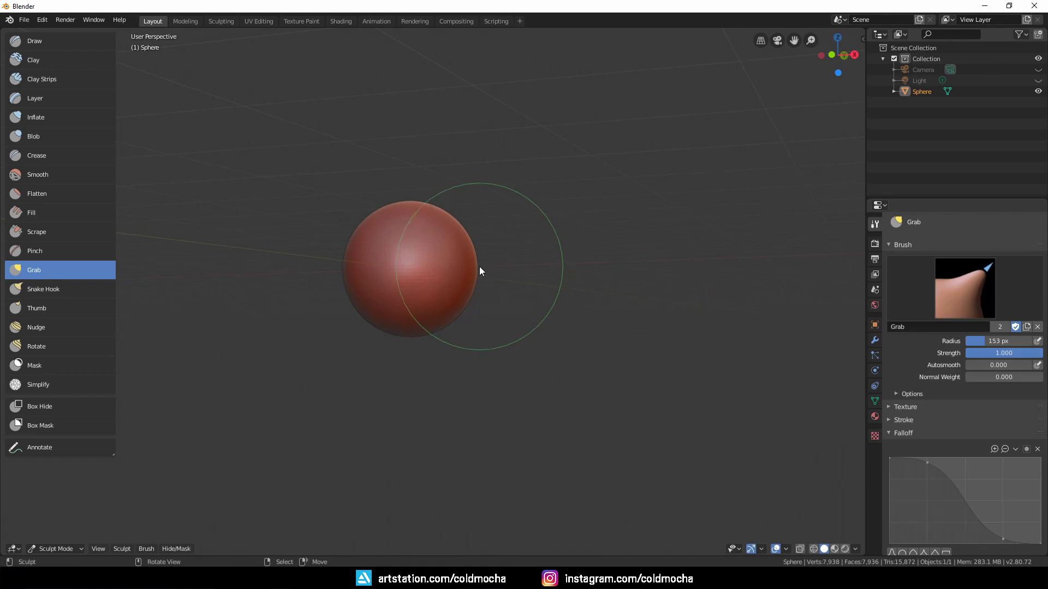
# Choose Save Startup File under File > Defaults
pyautogui.click(24, 21)
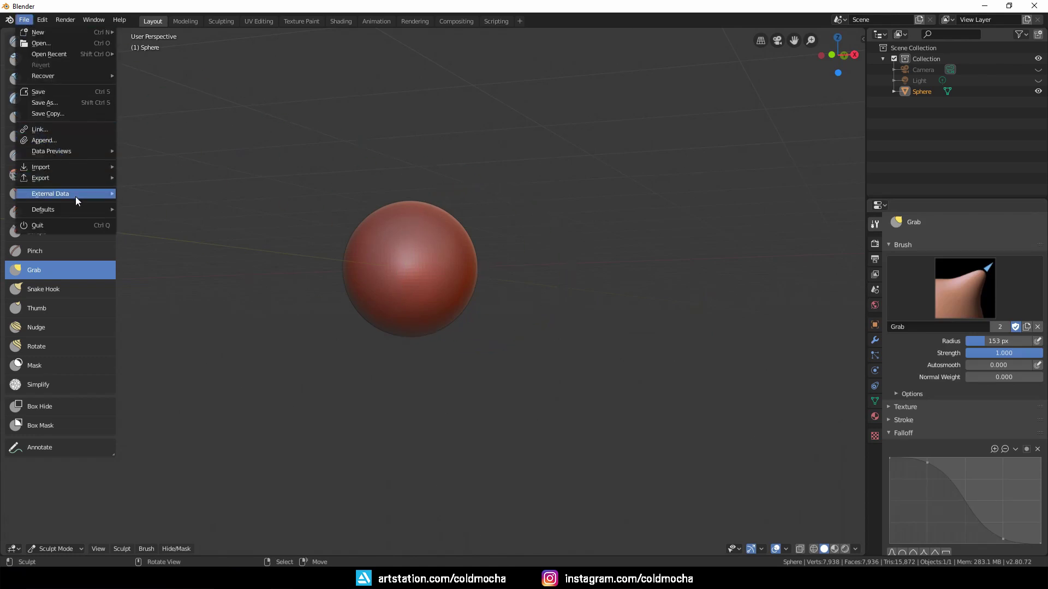
pyautogui.moveTo(81, 212)
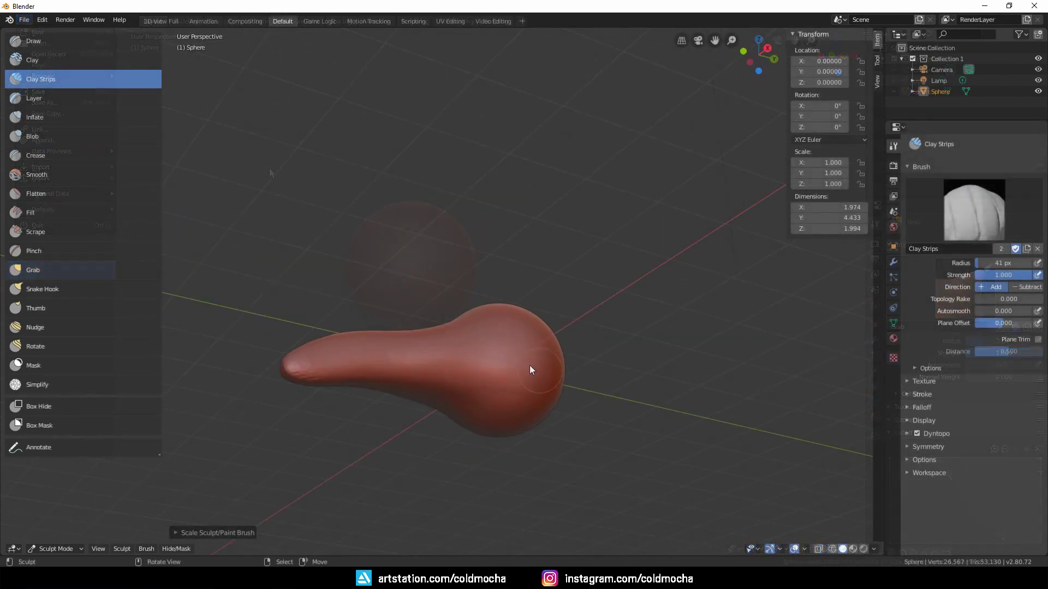
# Scrape the sphere into the skull shape, viewing the blob from several angles
pyautogui.moveTo(529, 365); pyautogui.dragTo(105, 219, button='middle')
pyautogui.click(81, 231)
pyautogui.moveTo(415, 354)
pyautogui.mouseDown(button='middle')
pyautogui.moveTo(550, 393)
pyautogui.moveTo(463, 395)
pyautogui.mouseUp(button='middle')
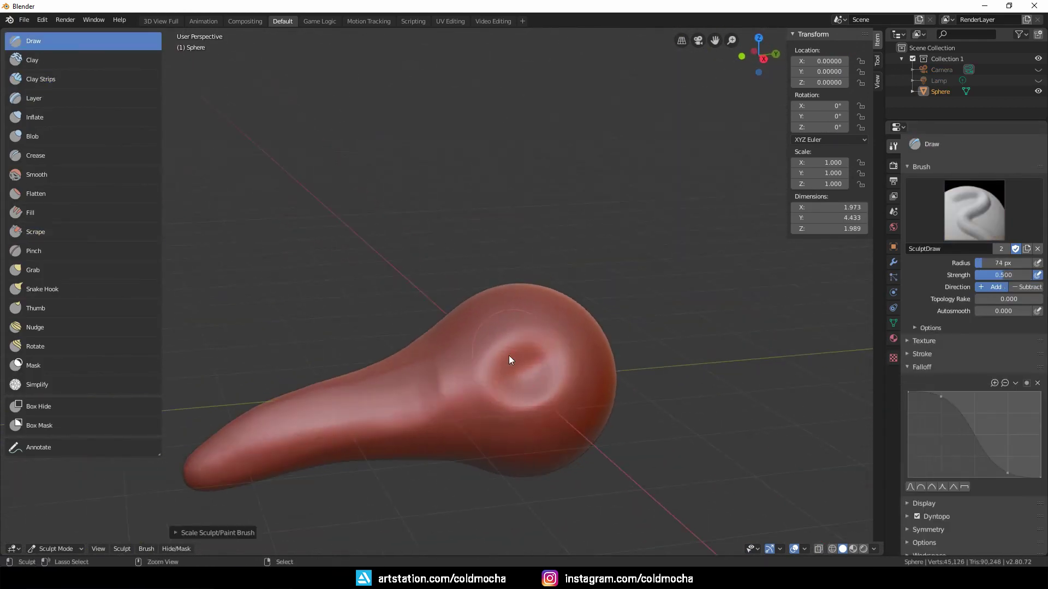
pyautogui.moveTo(508, 355)
pyautogui.mouseDown(button='middle')
pyautogui.moveTo(454, 368)
pyautogui.moveTo(486, 361)
pyautogui.moveTo(460, 346)
pyautogui.mouseUp(button='middle')
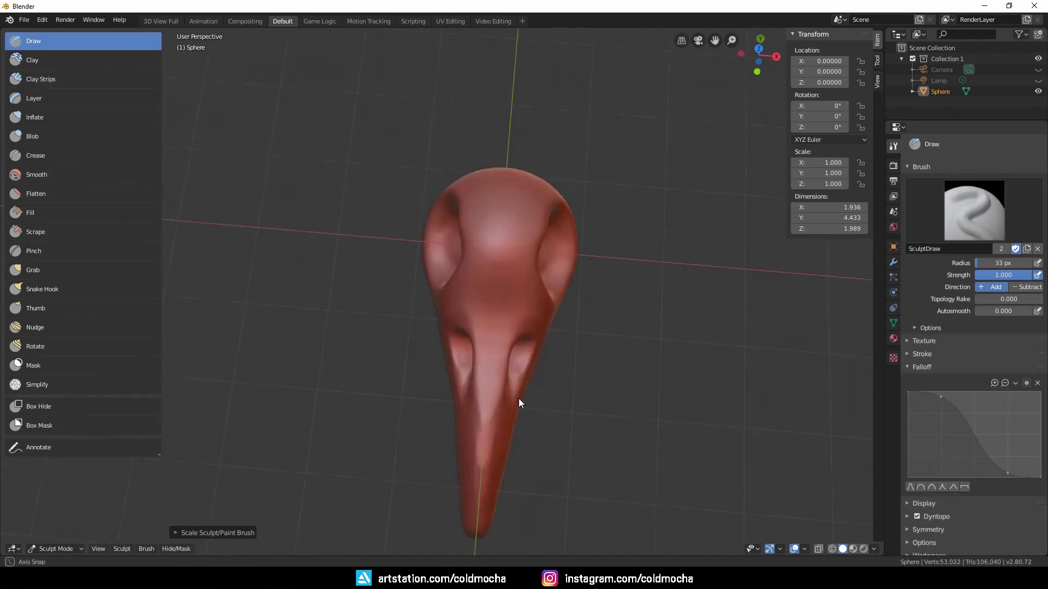
# Zoom in on the beak and work it with the Grab and Crease brushes
pyautogui.press('g')
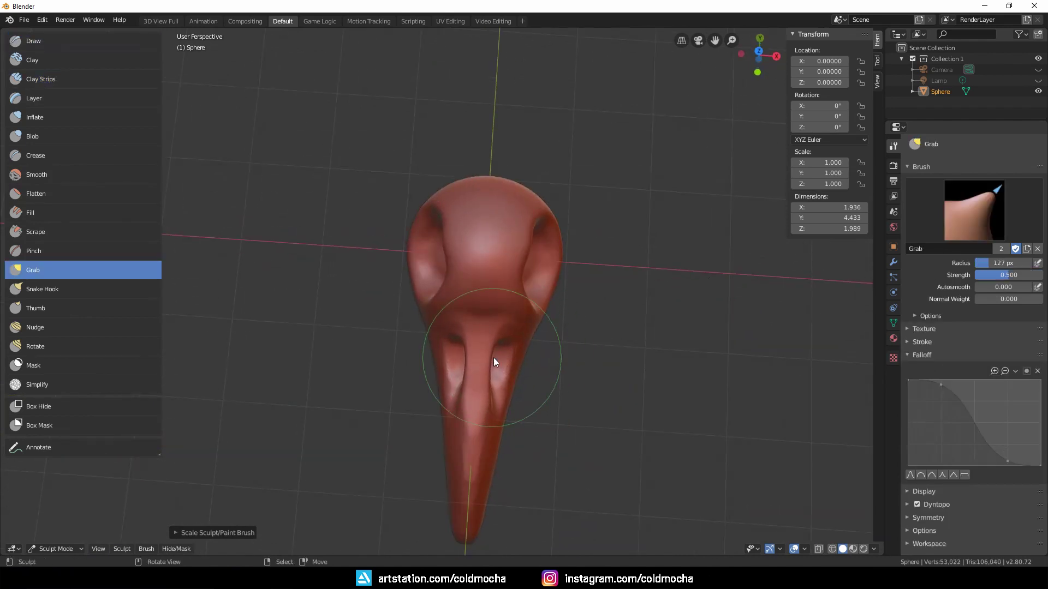
pyautogui.hotkey('shift', 'c')
pyautogui.scroll(2, 534, 336)
pyautogui.moveTo(512, 330)
pyautogui.mouseDown(button='middle')
pyautogui.moveTo(470, 332)
pyautogui.moveTo(517, 264)
pyautogui.mouseUp(button='middle')
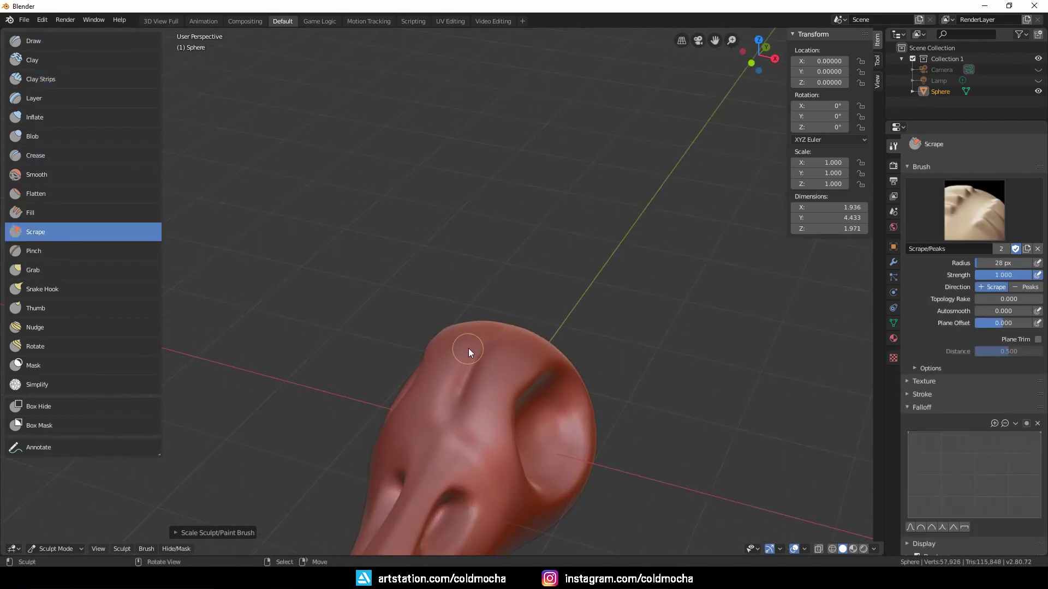
pyautogui.moveTo(468, 349); pyautogui.dragTo(489, 372, button='middle')
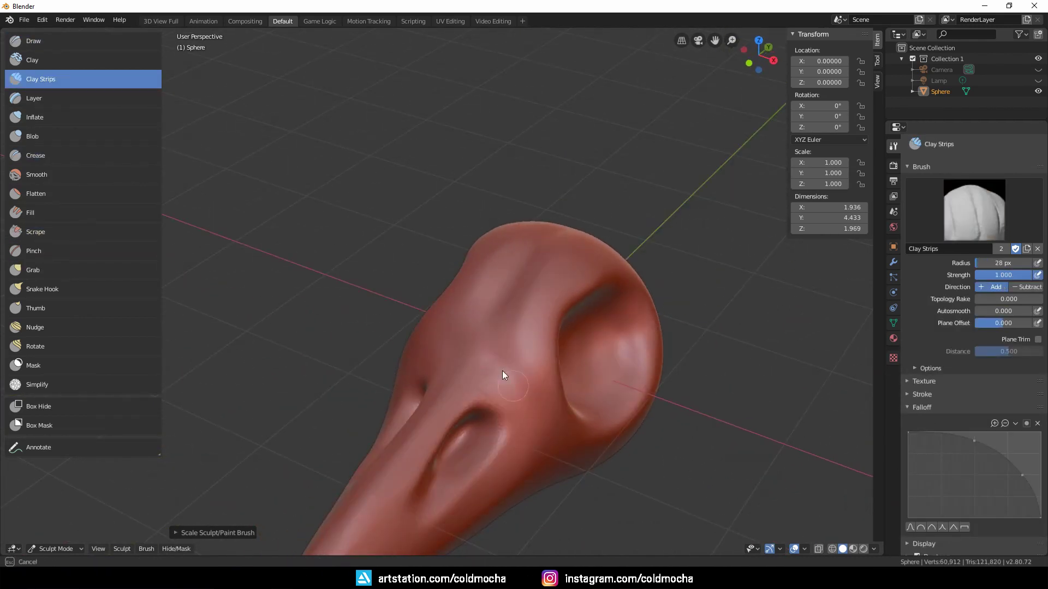
pyautogui.moveTo(502, 375)
pyautogui.mouseDown(button='middle')
pyautogui.moveTo(508, 321)
pyautogui.moveTo(452, 344)
pyautogui.moveTo(522, 391)
pyautogui.moveTo(501, 425)
pyautogui.moveTo(535, 359)
pyautogui.mouseUp(button='middle')
# Refine the skull with alternating Grab and Crease brushes, then inspect its underside
pyautogui.press('g')
pyautogui.hotkey('shift', 'c')
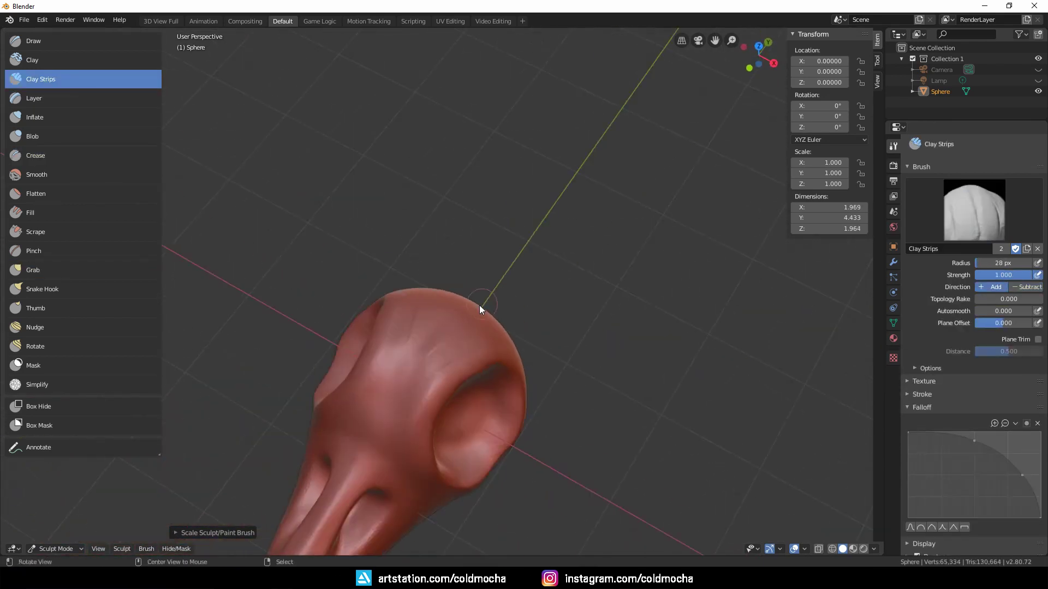
pyautogui.press('g')
pyautogui.moveTo(479, 305); pyautogui.dragTo(470, 413, button='middle')
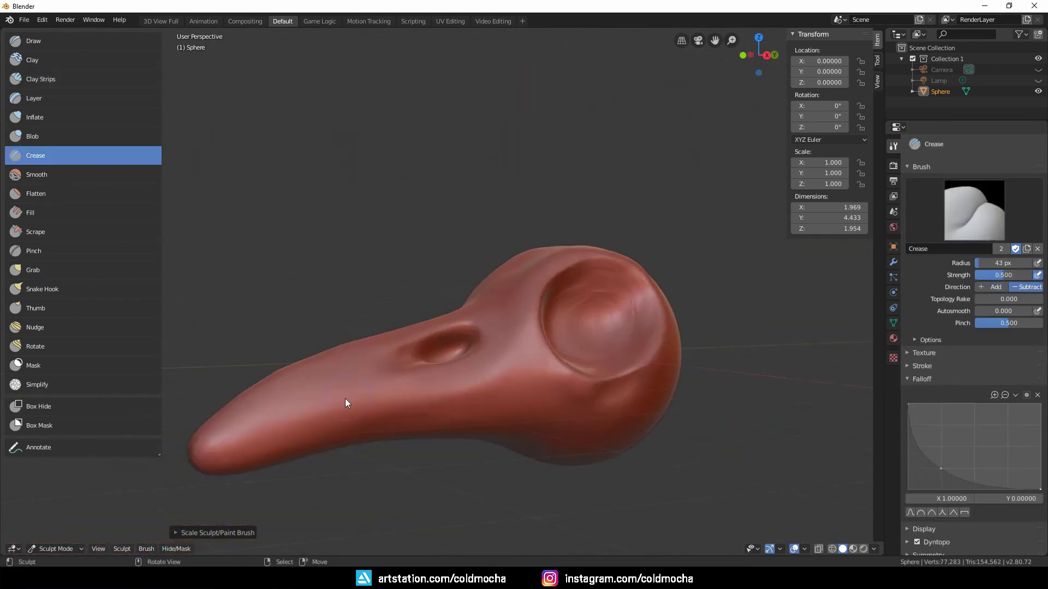